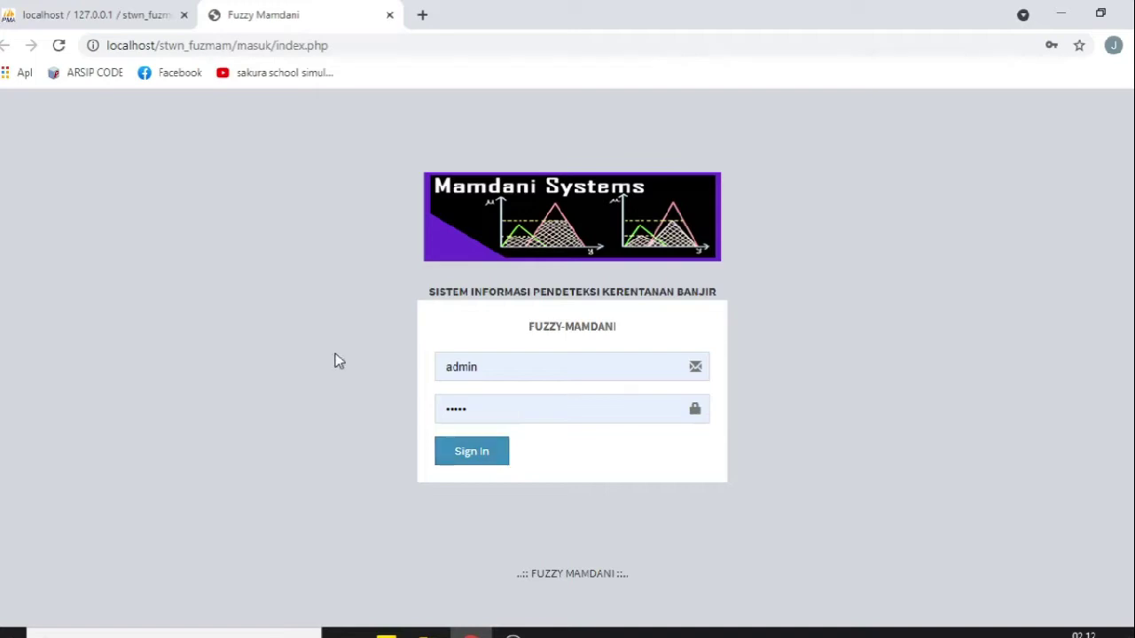
Step: Sign in as the administrator and dismiss Chrome's change-password warning
click(493, 365)
click(324, 406)
click(479, 407)
click(352, 392)
click(479, 452)
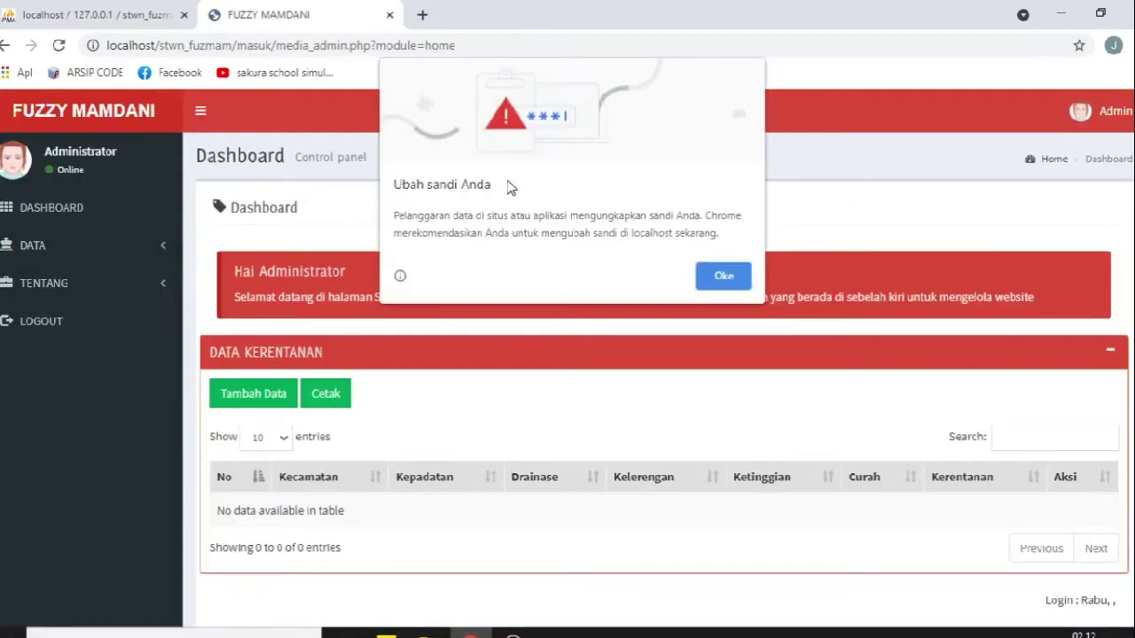
click(722, 274)
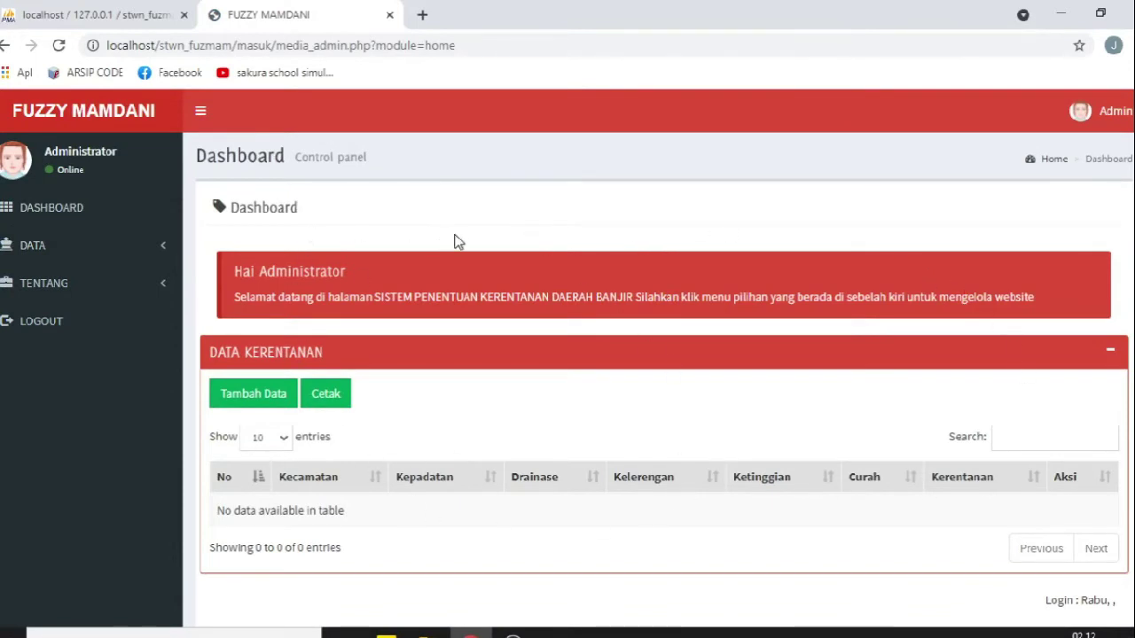
Step: Scroll the dashboard to check the empty Data Kerentanan table, then return to the top
scroll(456, 240, down, 1)
drag(195, 306, 397, 300)
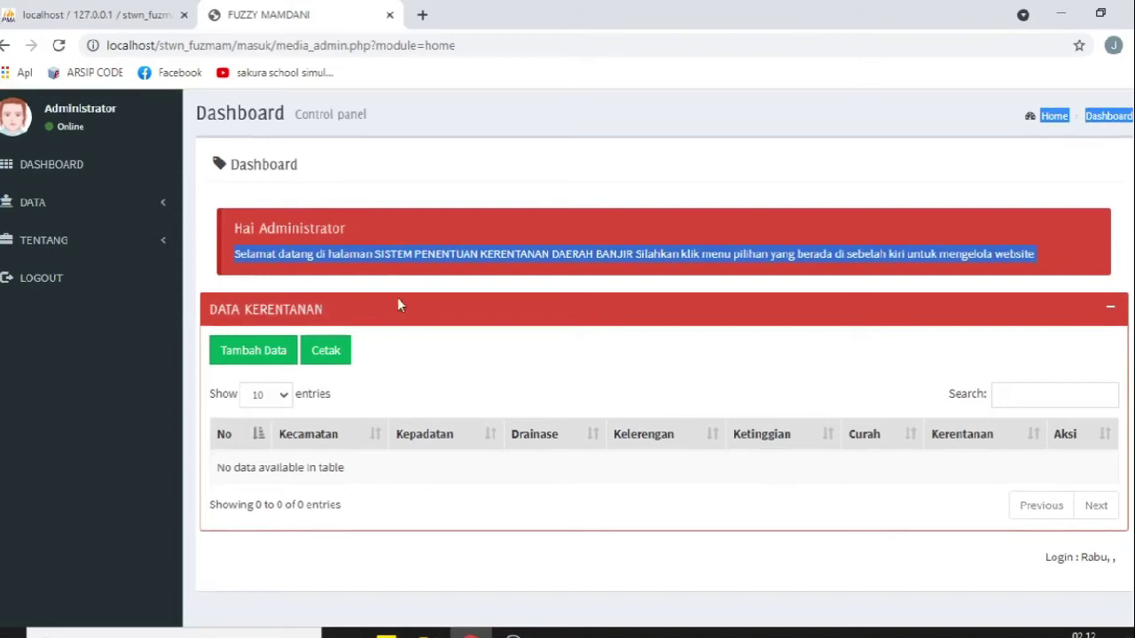
click(514, 228)
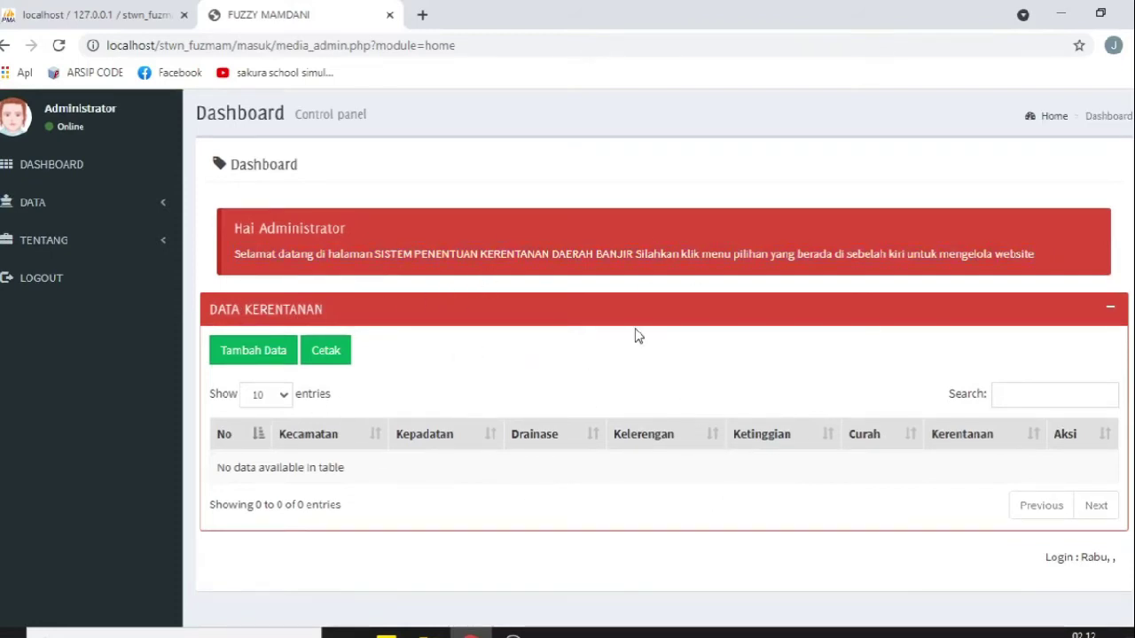
scroll(545, 371, up, 1)
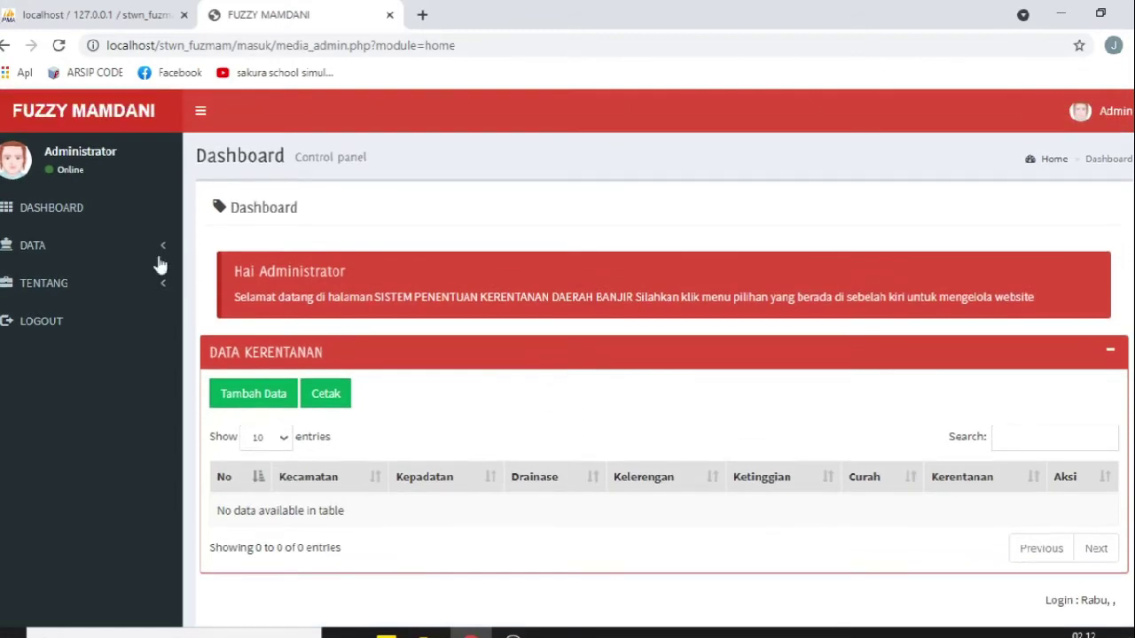
Step: Start a new user under Data User with username admin2 and its password
click(51, 250)
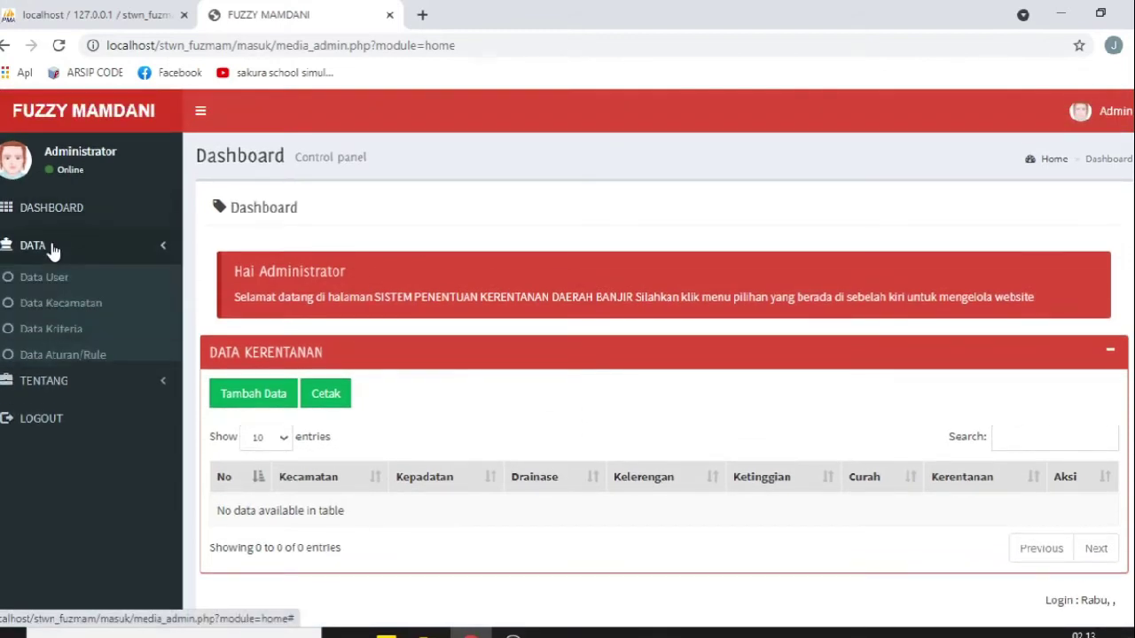
click(50, 278)
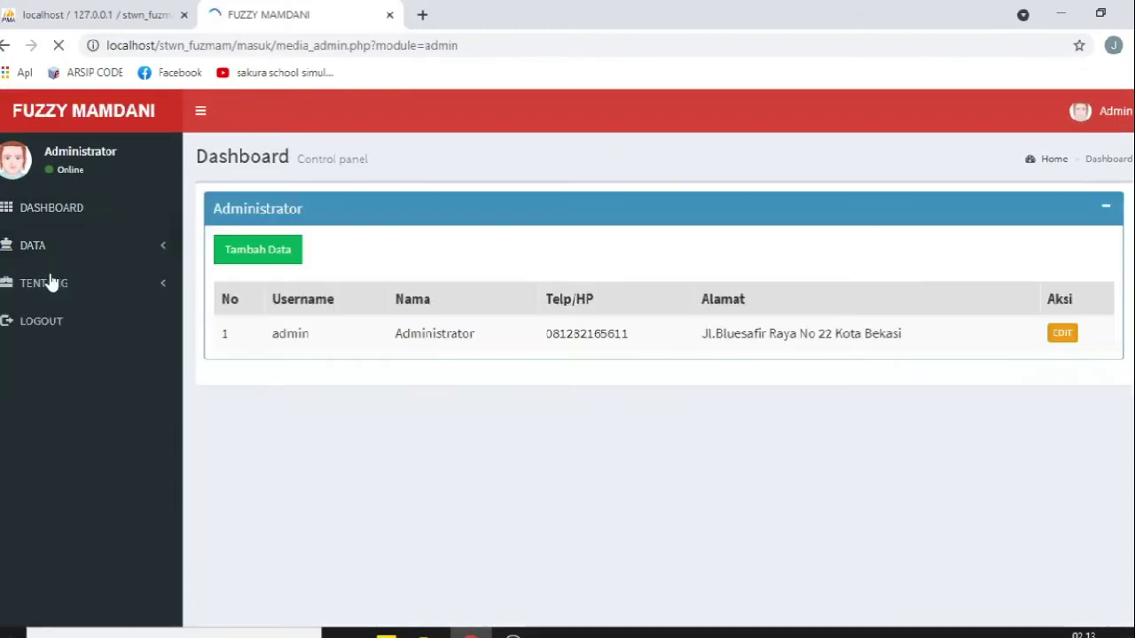
click(235, 256)
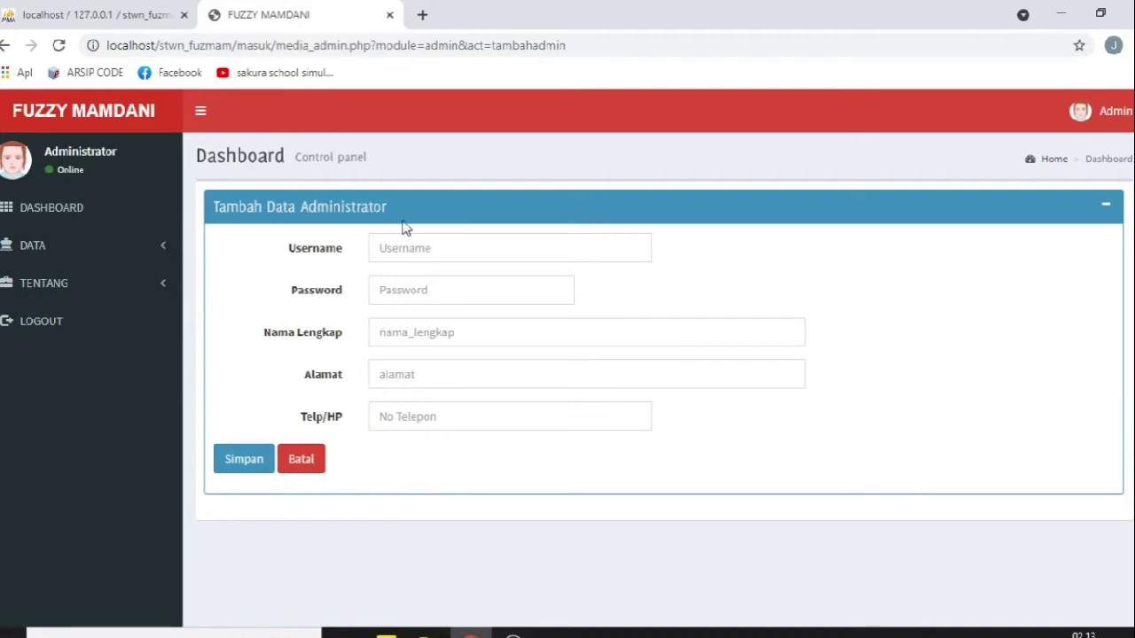
click(411, 255)
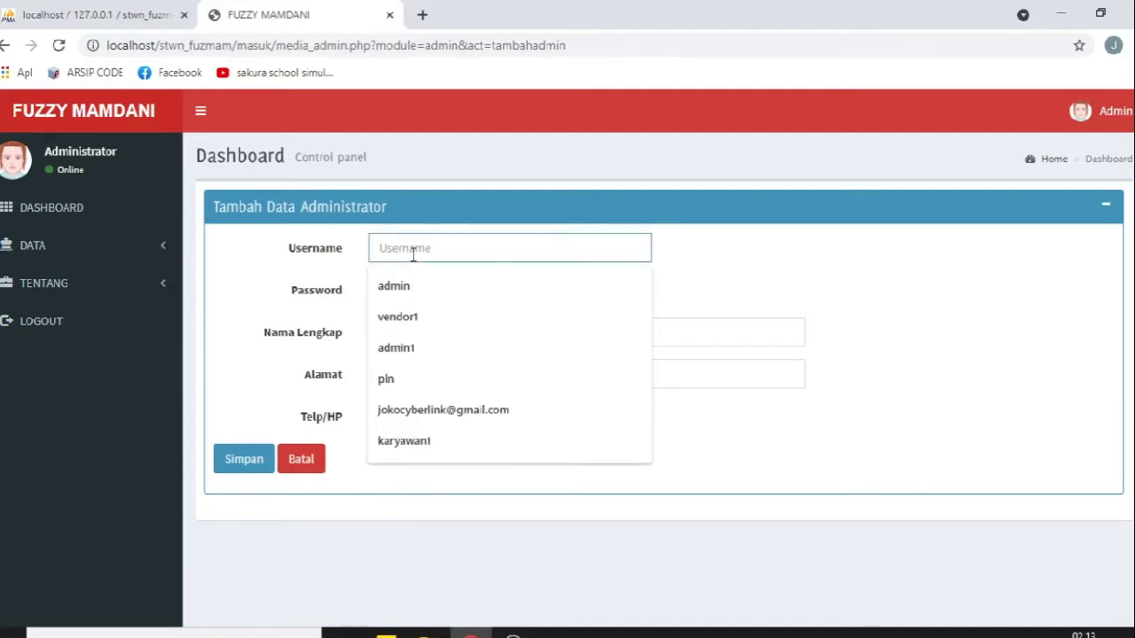
text(admin2)
key(Tab)
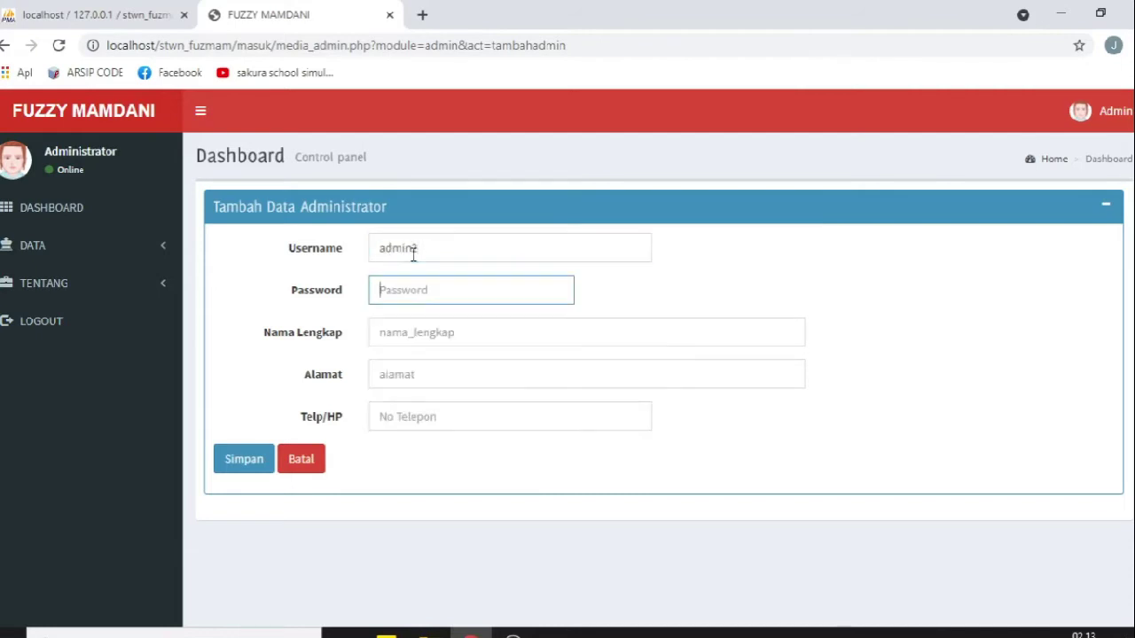
text(admin)
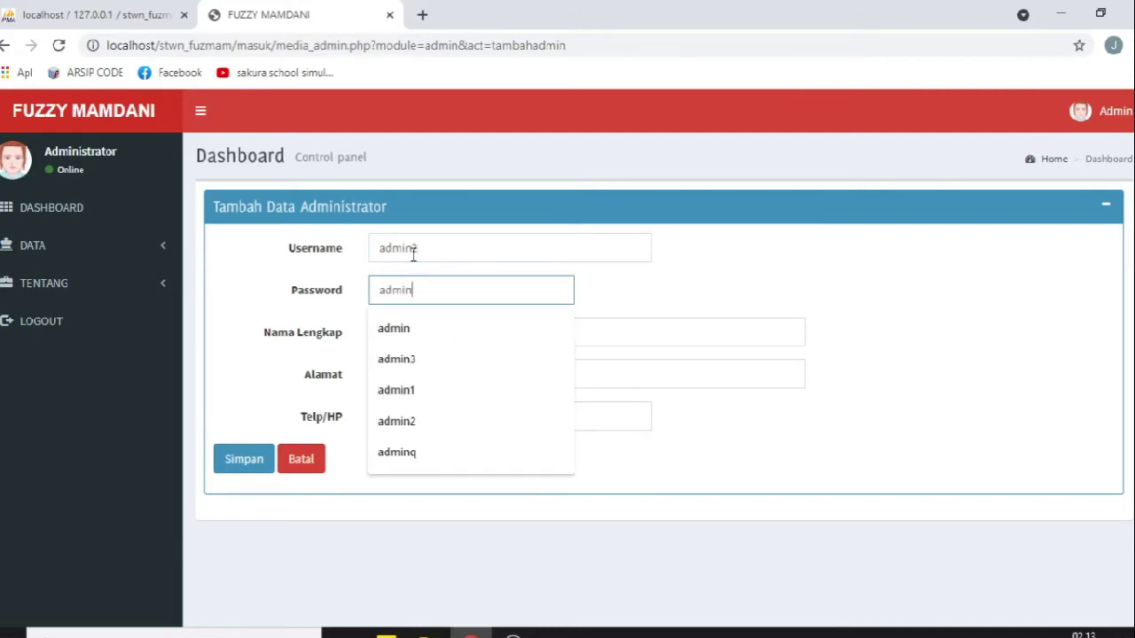
text(2)
Step: Fill the full name, address and phone number from autofill, then save the account
key(Tab)
text(JOKO)
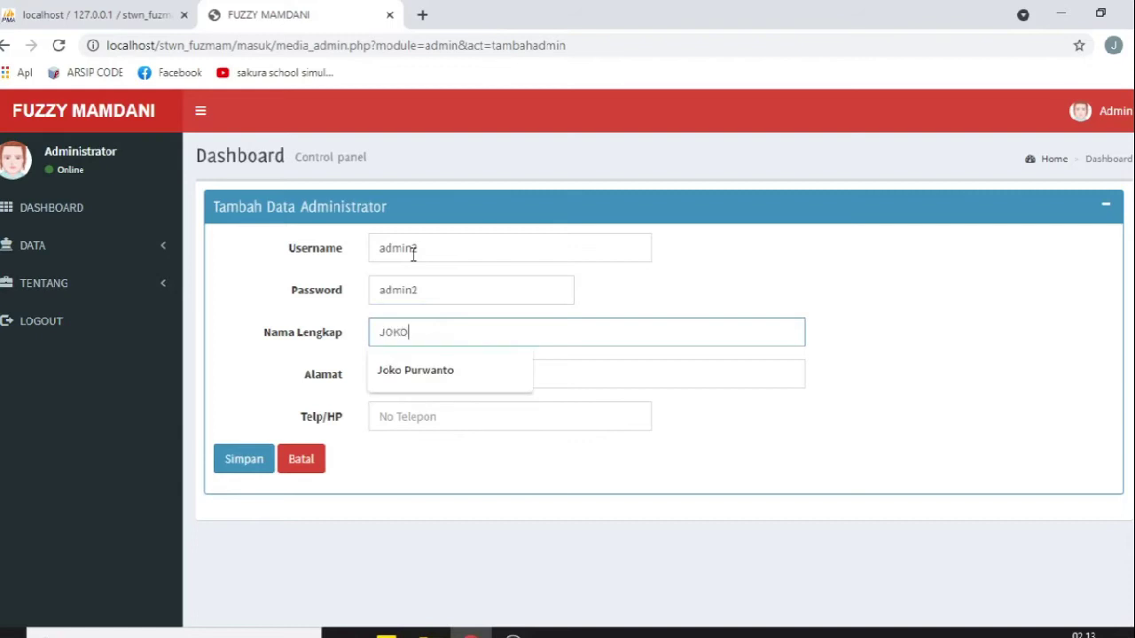
click(431, 369)
click(431, 373)
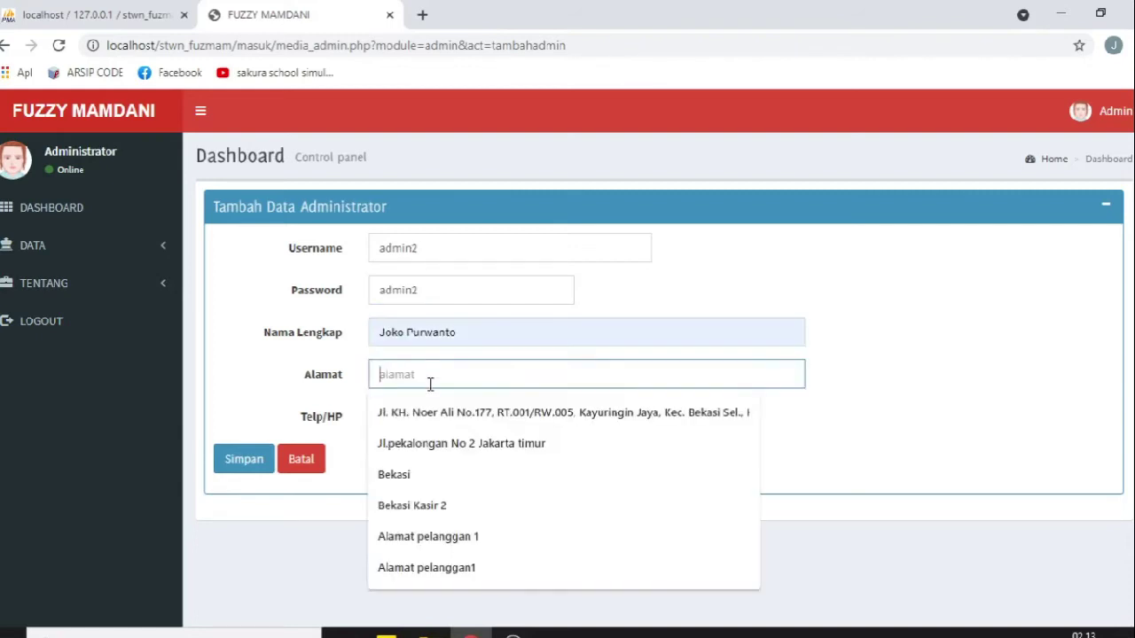
click(431, 409)
click(430, 409)
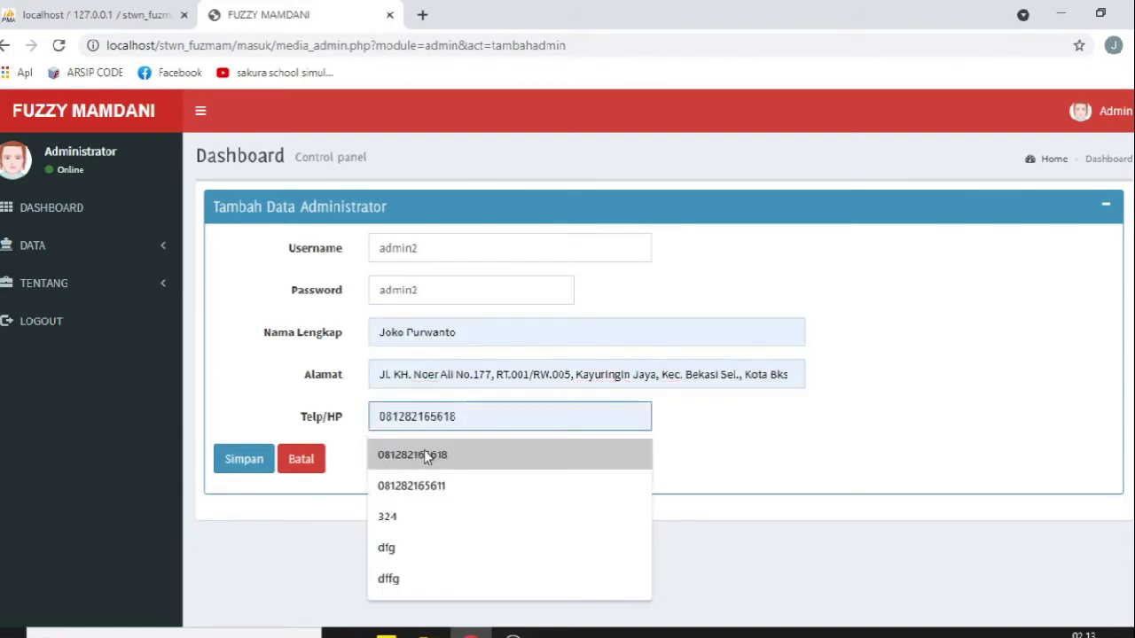
click(424, 450)
click(244, 461)
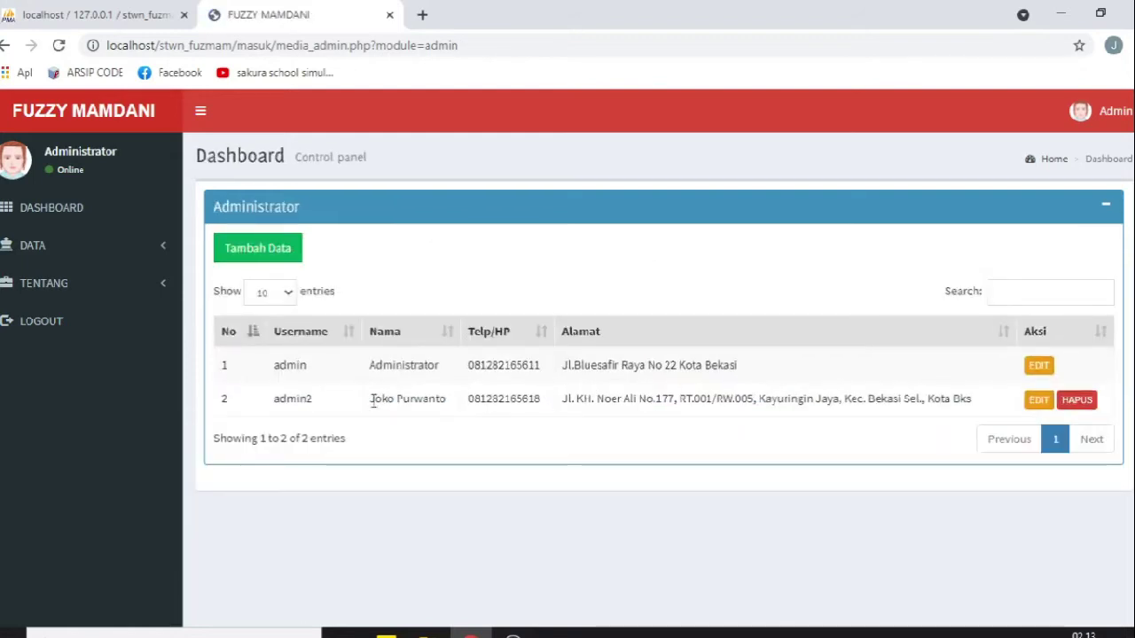
Step: Log out, sign back in as admin2, and dismiss Chrome's password warning
click(36, 325)
click(539, 370)
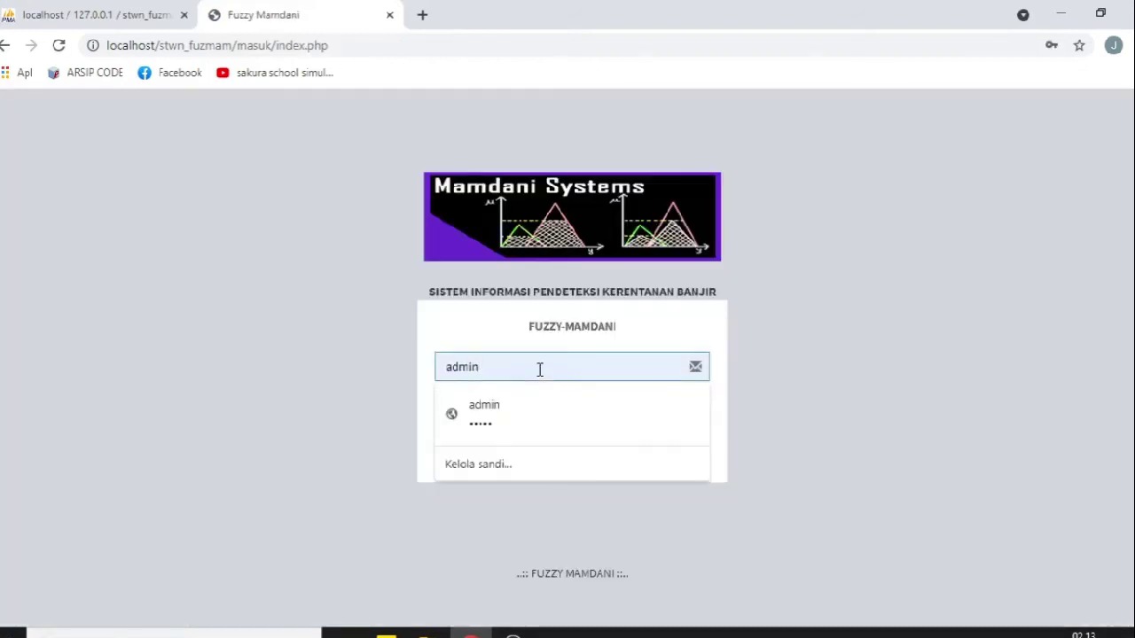
text(2)
click(522, 410)
text(2)
click(506, 455)
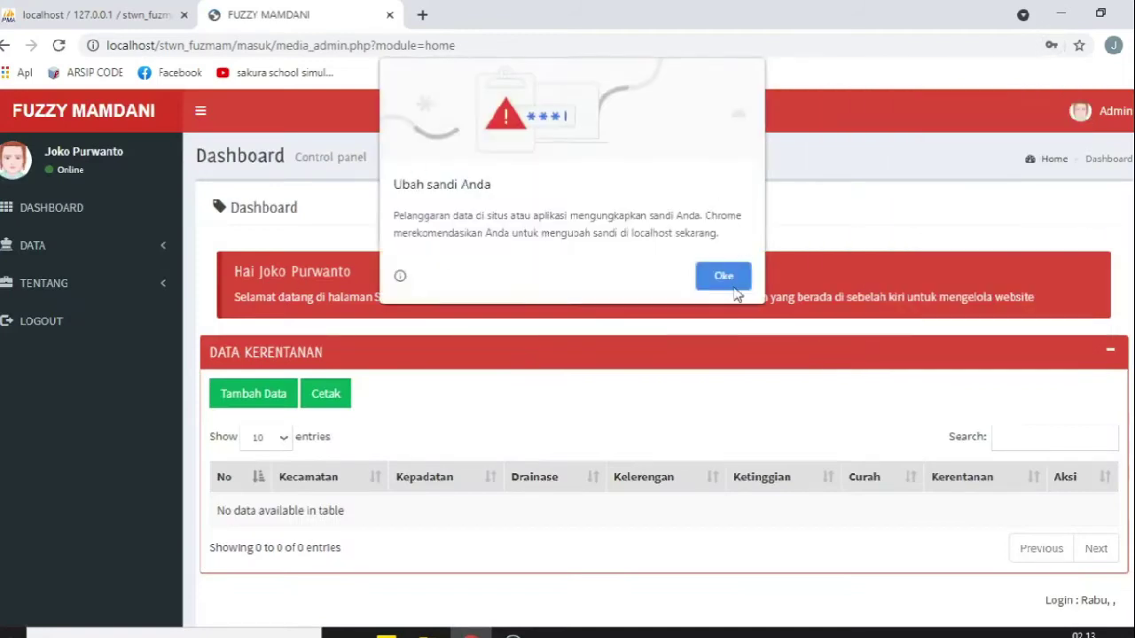
click(730, 284)
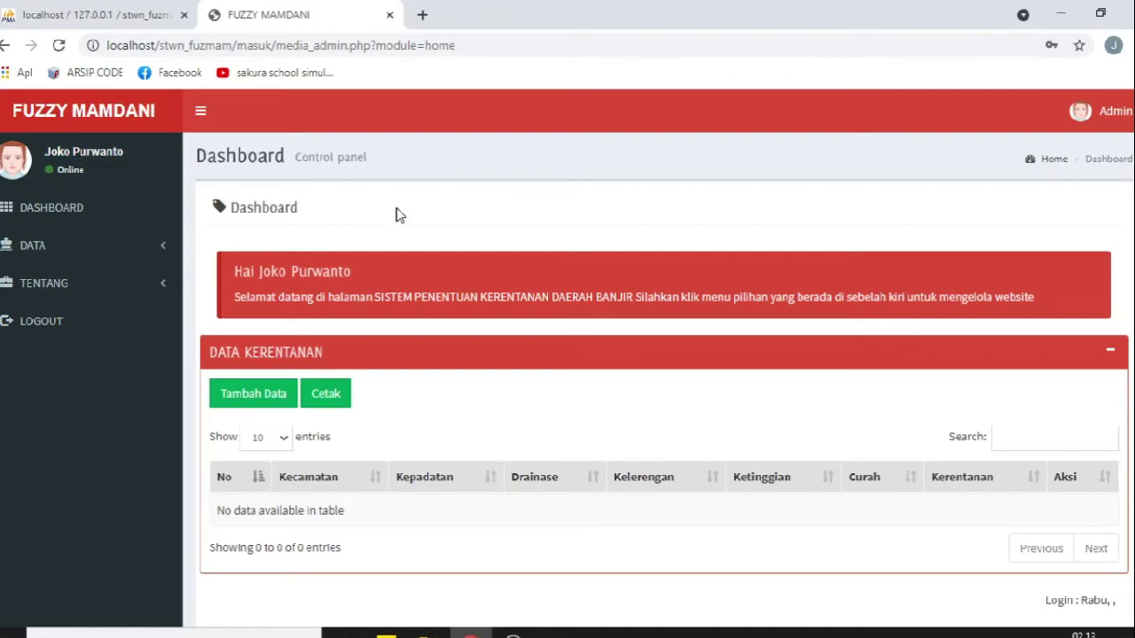
click(67, 245)
Step: Open the Data Kecamatan list and view MEDAN AMPLAS's coordinates on the map
click(62, 307)
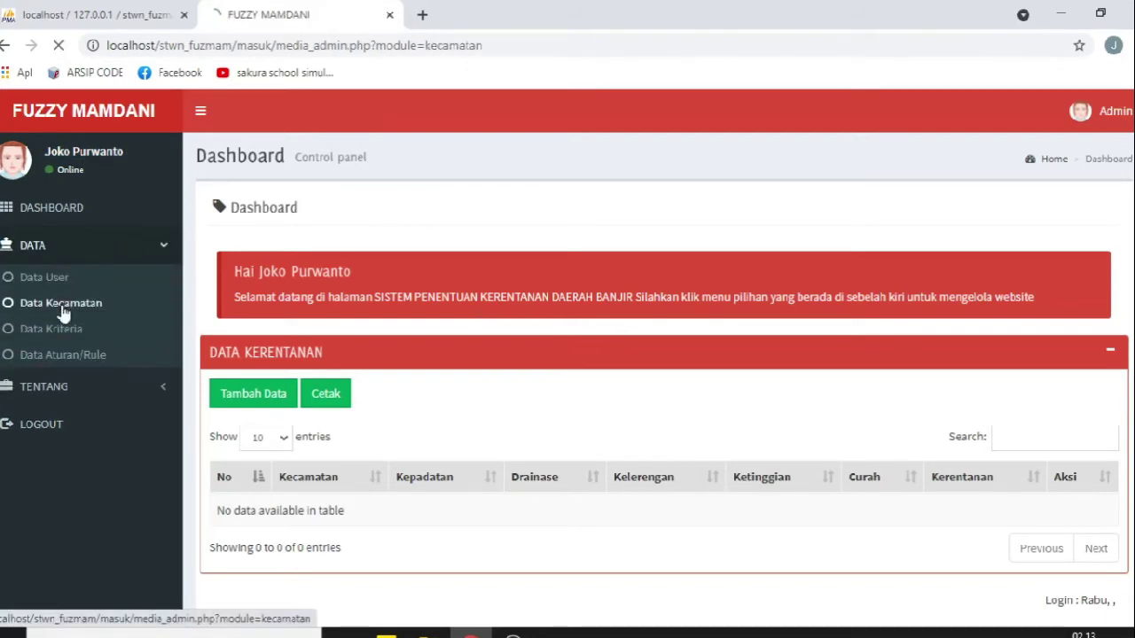
scroll(457, 338, down, 3)
scroll(458, 332, up, 3)
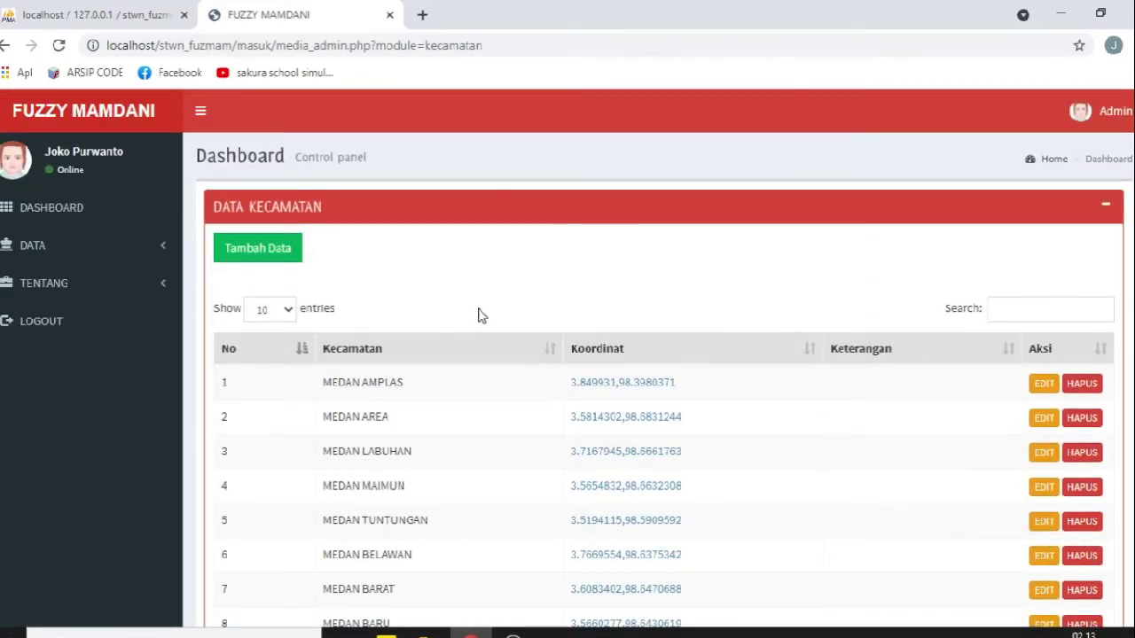
scroll(485, 304, down, 1)
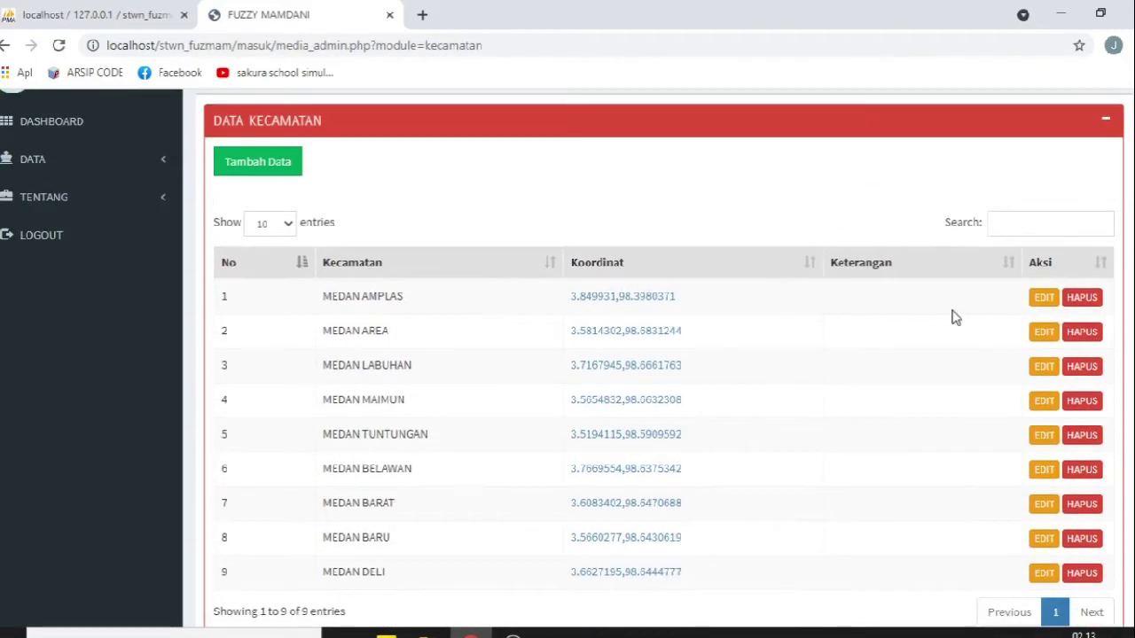
click(1044, 296)
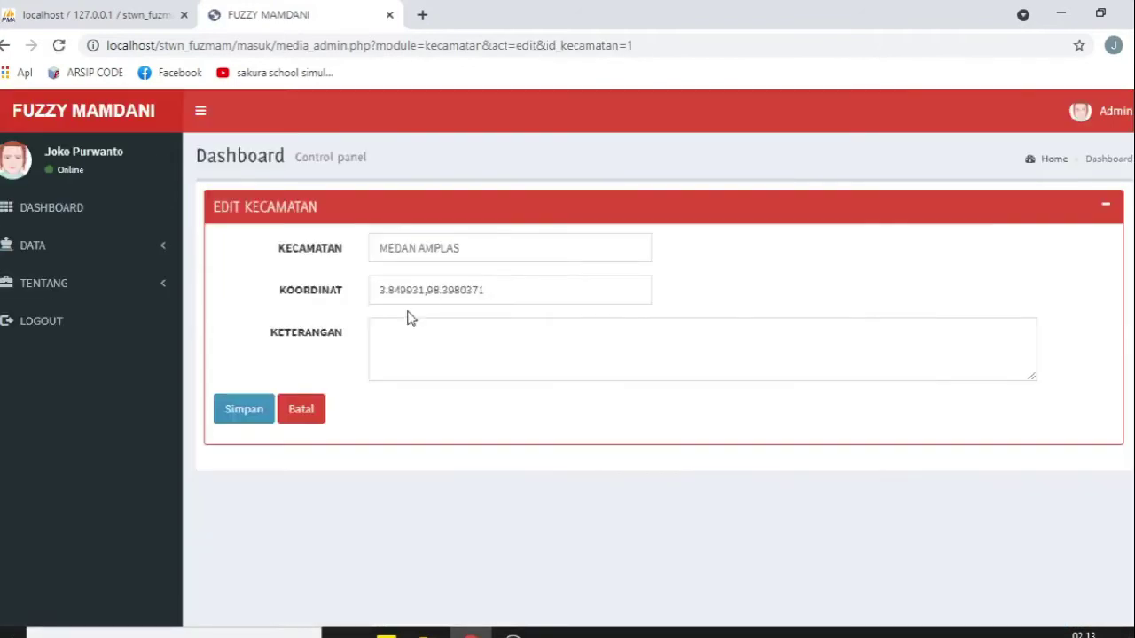
click(303, 412)
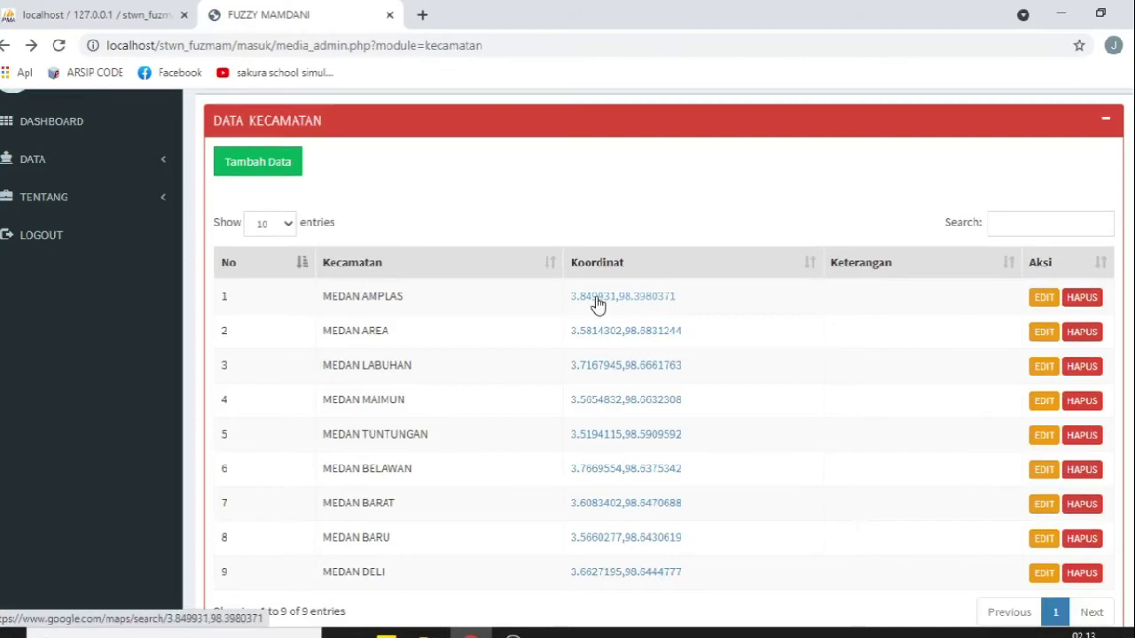
click(600, 303)
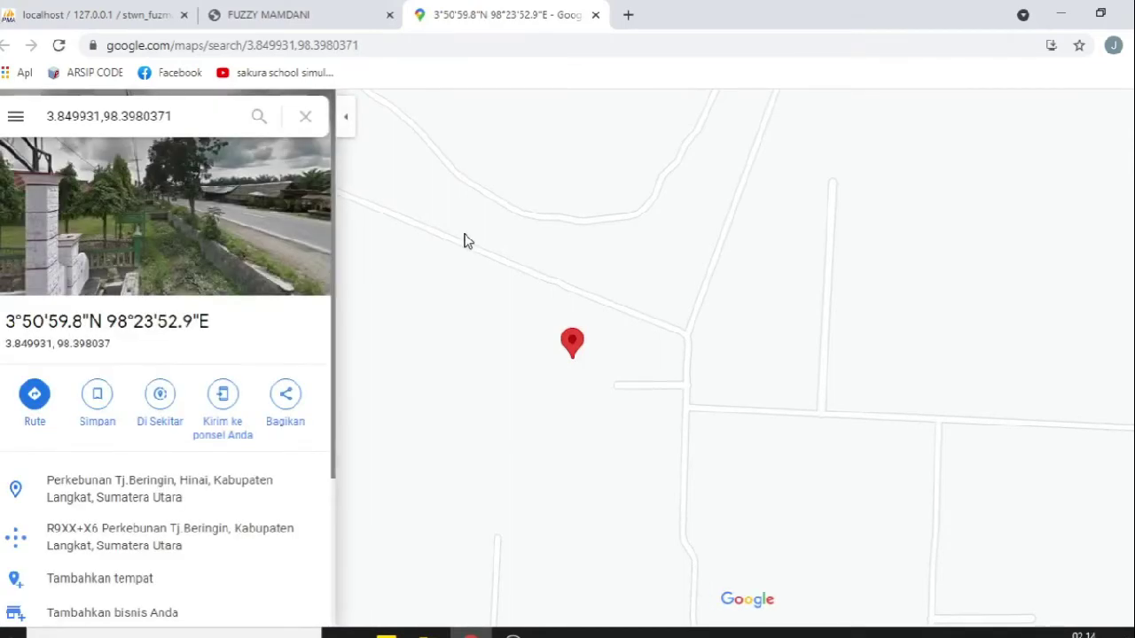
click(595, 15)
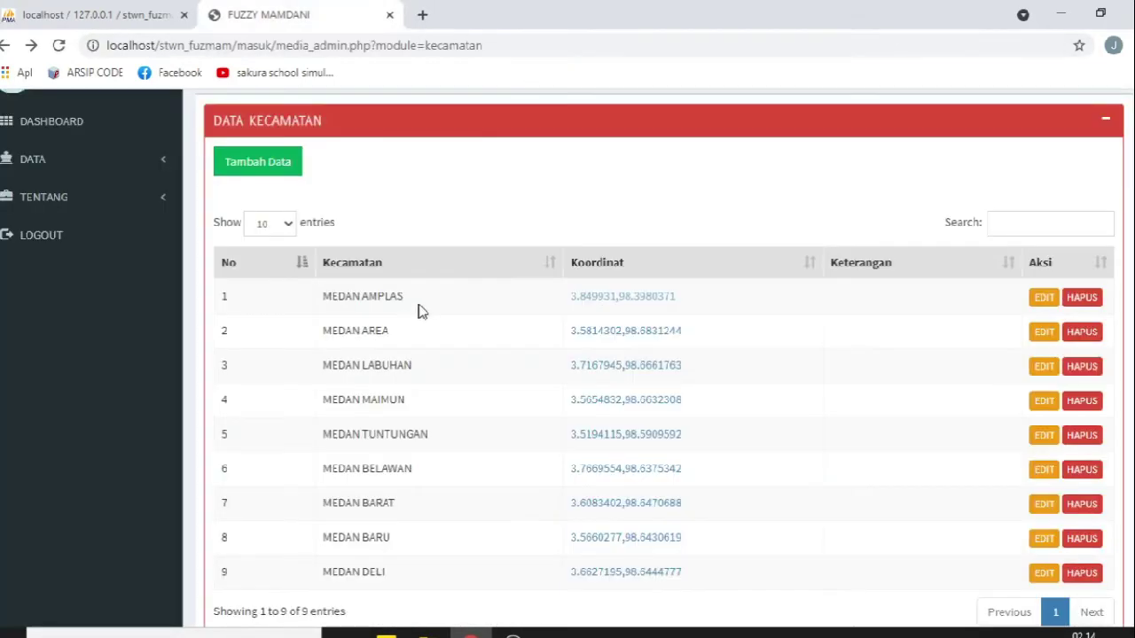
Step: Edit the first district's name so it is saved as MEDAN AMPLAS
click(1043, 306)
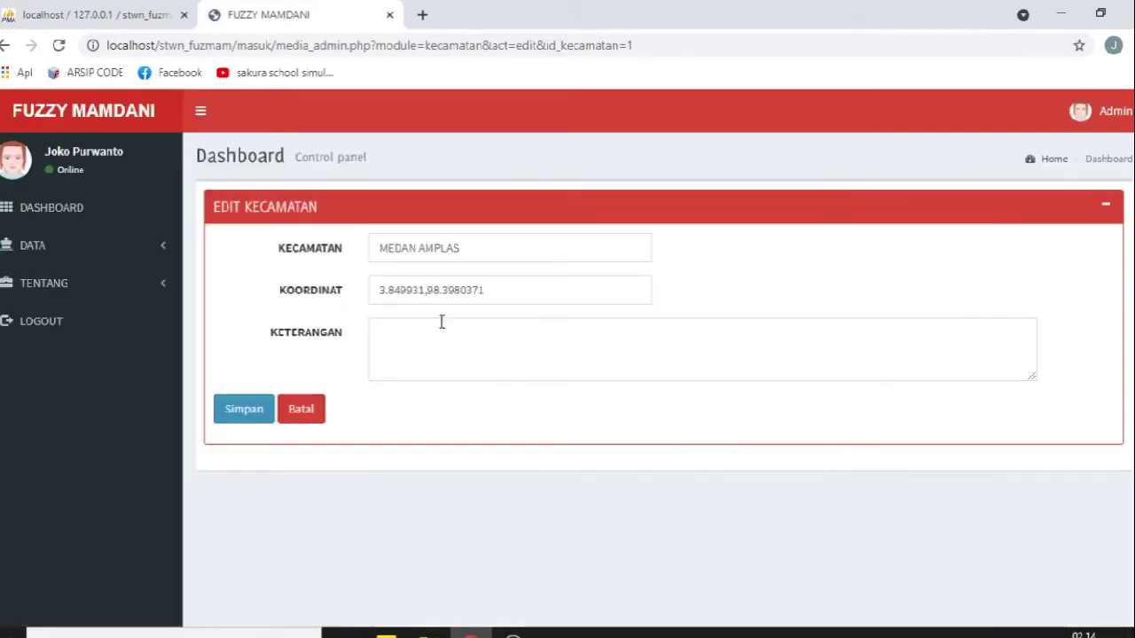
click(466, 248)
text(1)
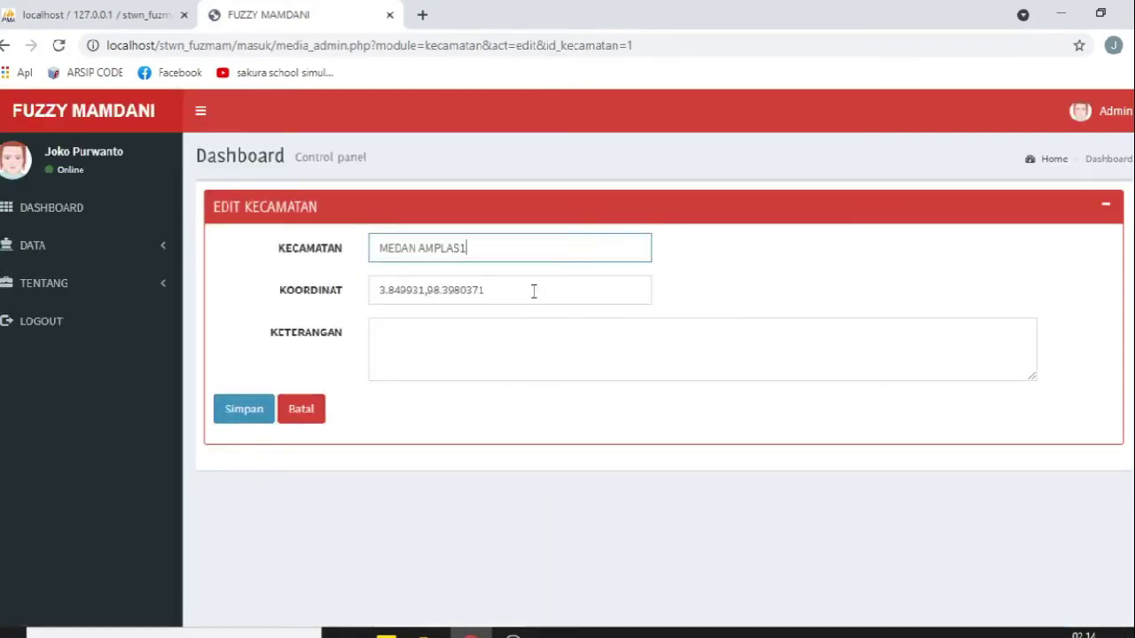
click(256, 414)
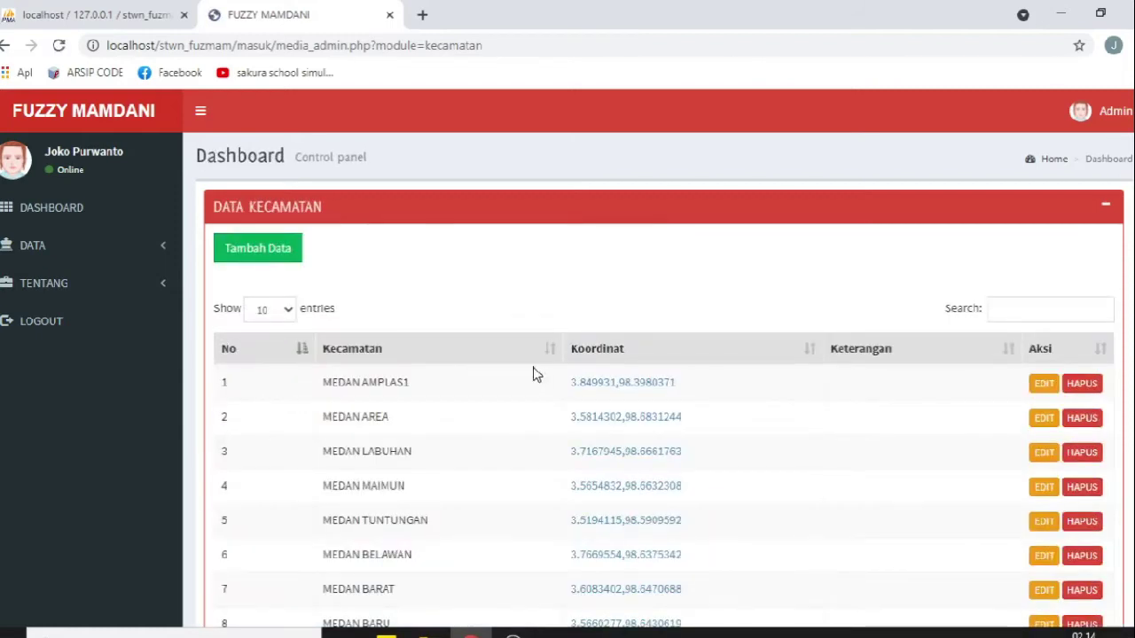
click(1041, 387)
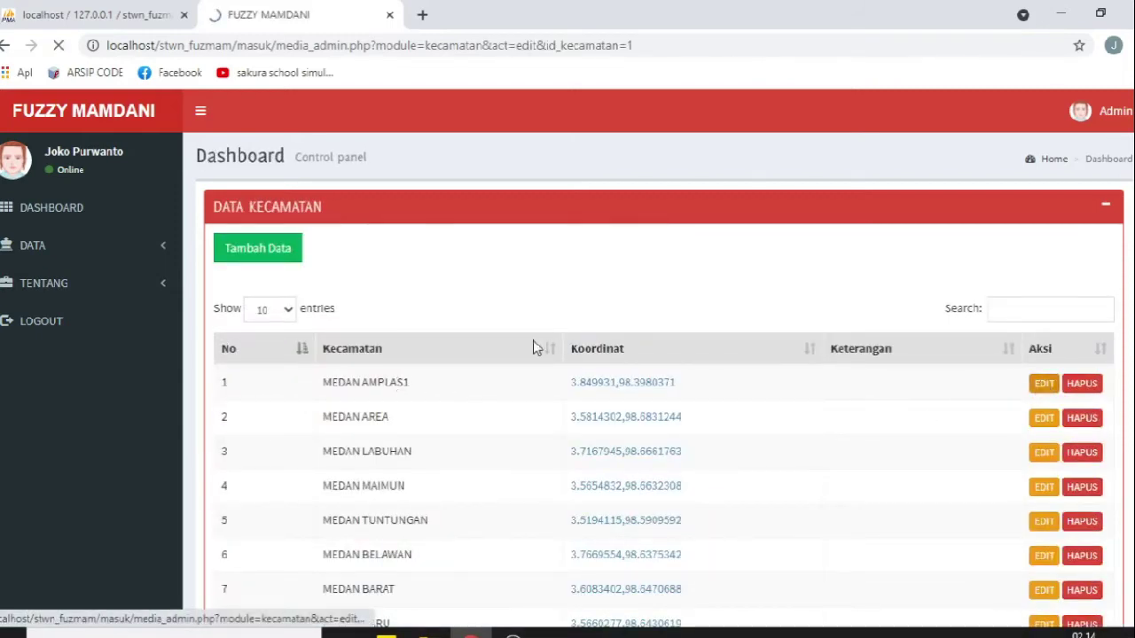
click(479, 251)
key(BackSpace)
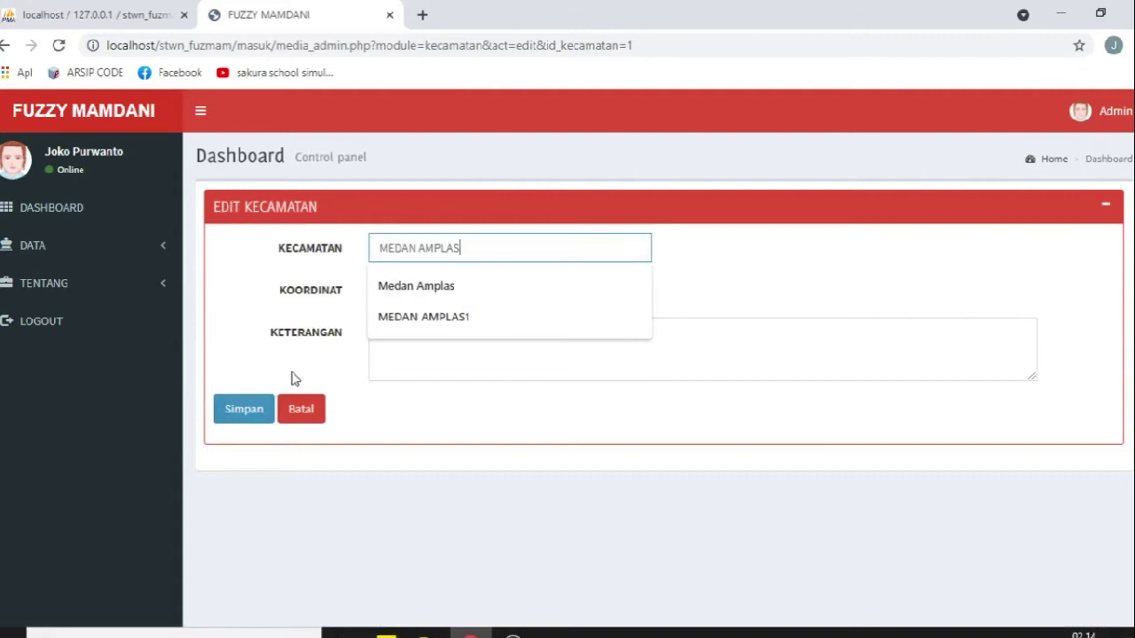
click(251, 415)
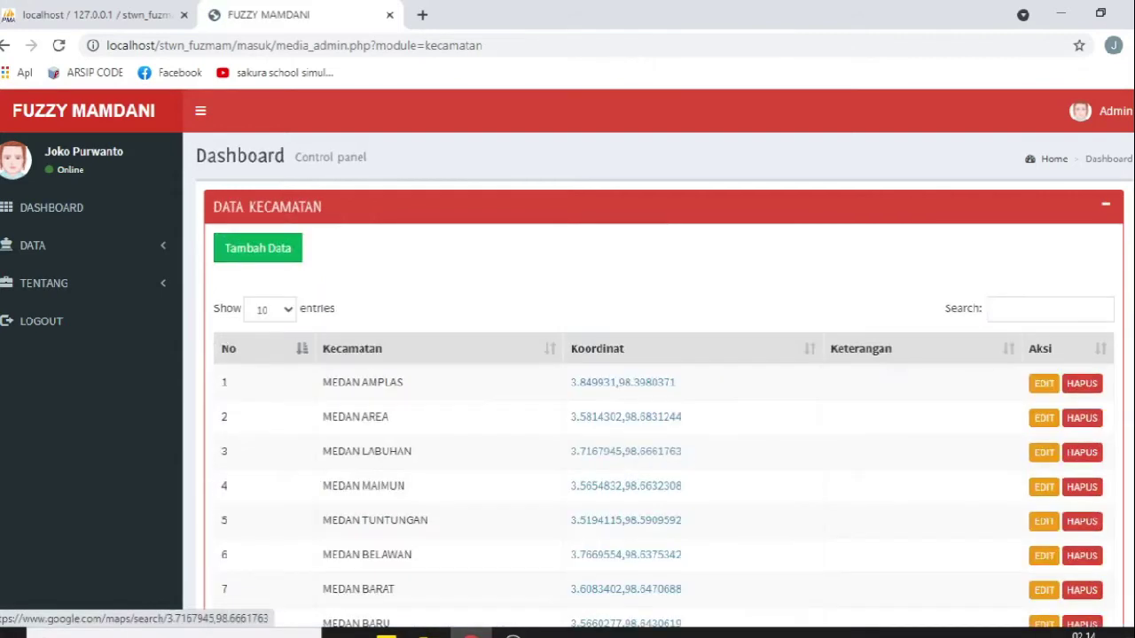
Step: Open the add-district form and cancel it without adding a district
click(261, 249)
click(379, 248)
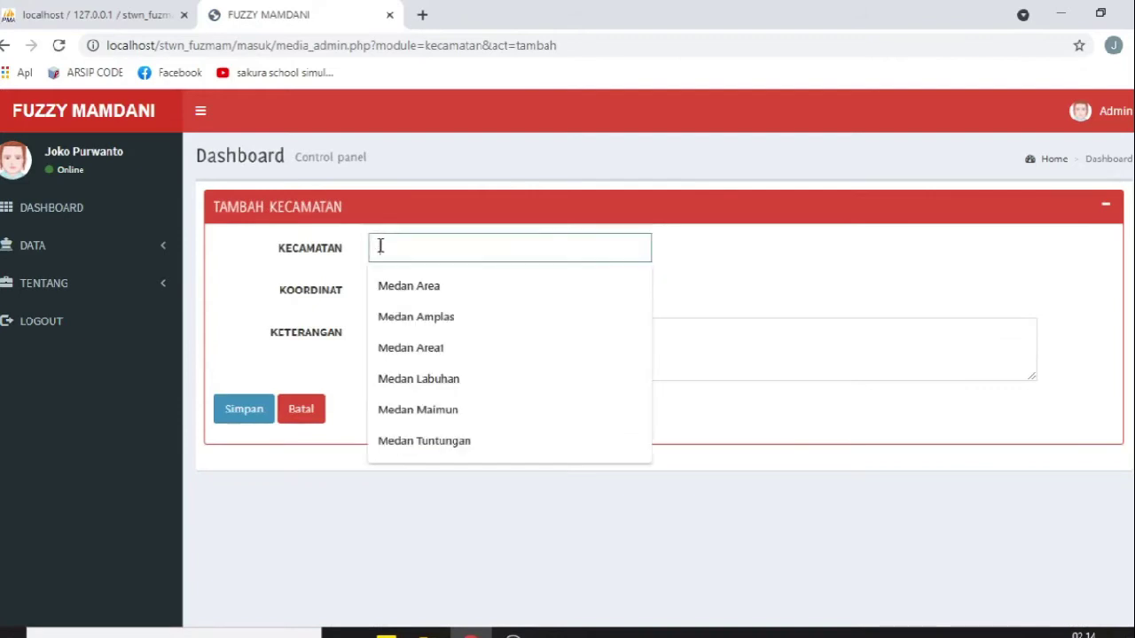
click(724, 272)
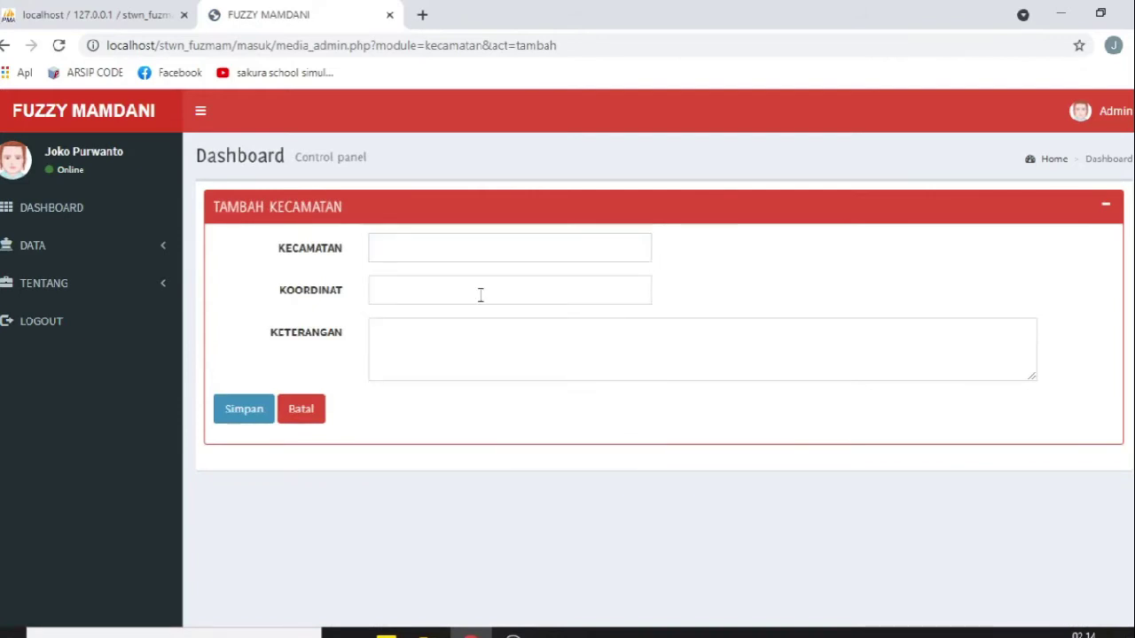
click(323, 413)
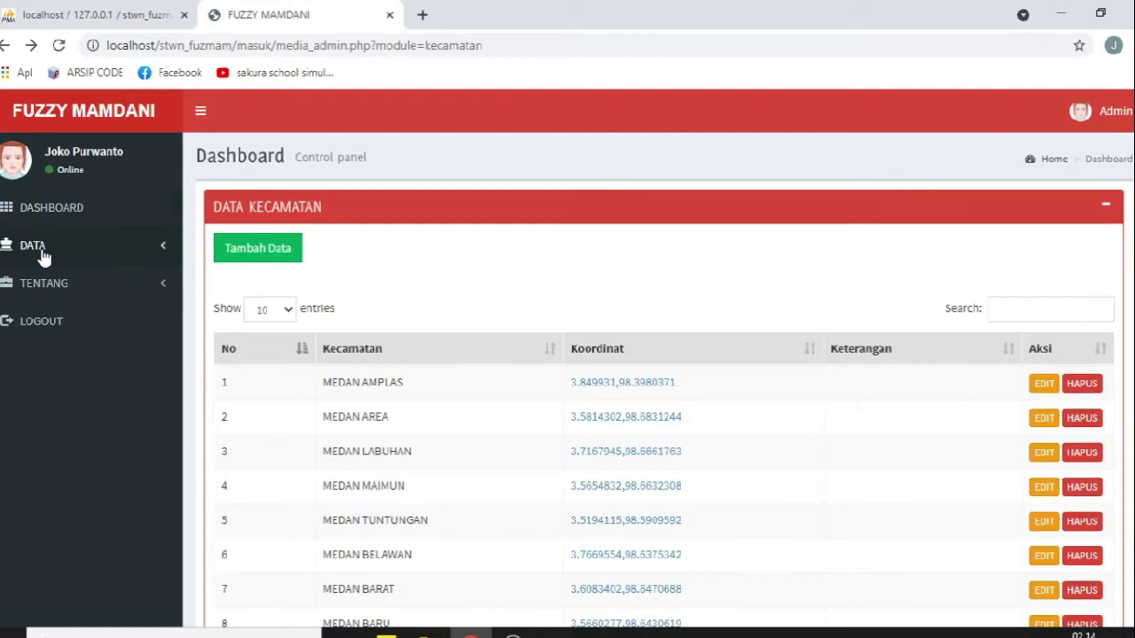
click(41, 253)
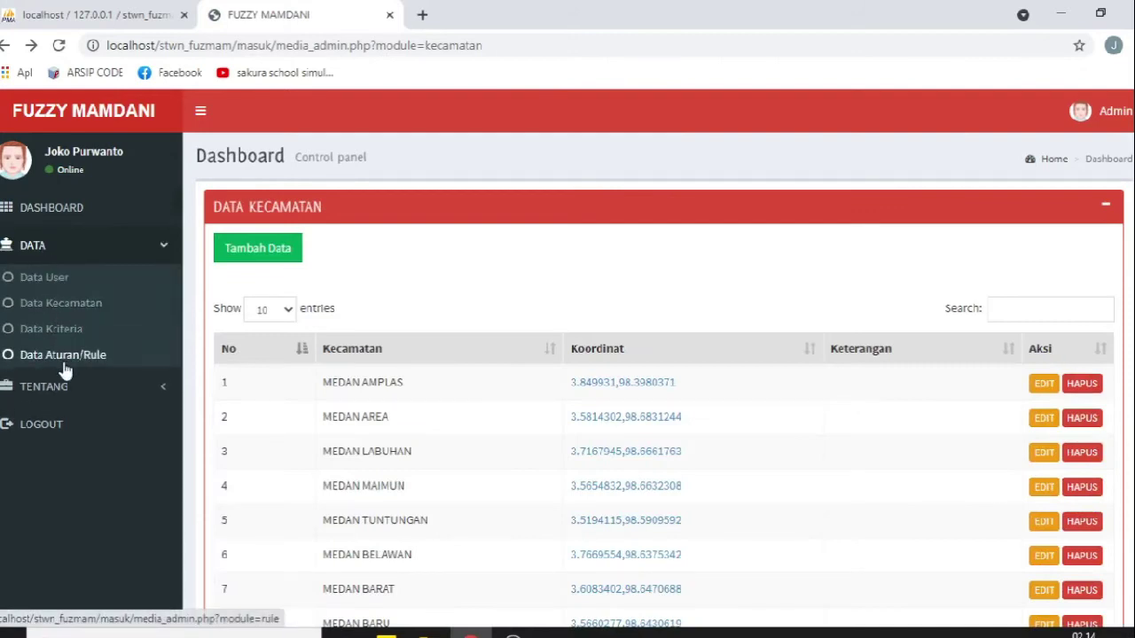
Step: Open Data Kriteria and review KEPADATAN PENDUDUK classes, from Tidak Padat (0-150 Jiwa/Ha) to Sangat Padat
click(57, 329)
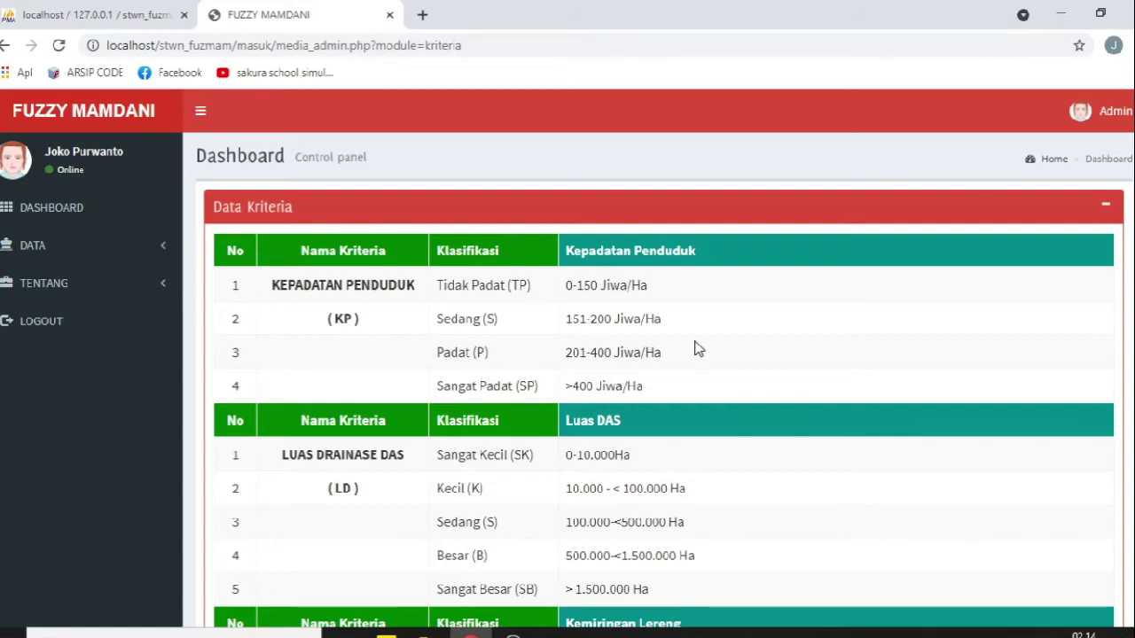
scroll(696, 349, down, 5)
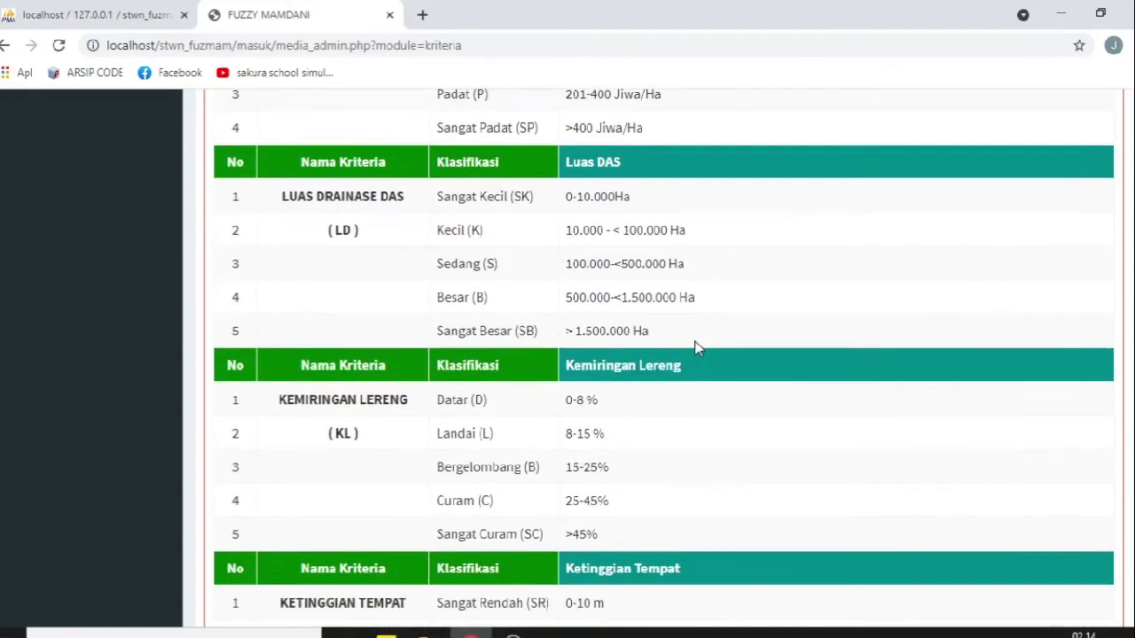
scroll(697, 348, up, 5)
drag(271, 285, 543, 285)
drag(436, 319, 482, 318)
drag(437, 353, 502, 355)
drag(437, 387, 530, 389)
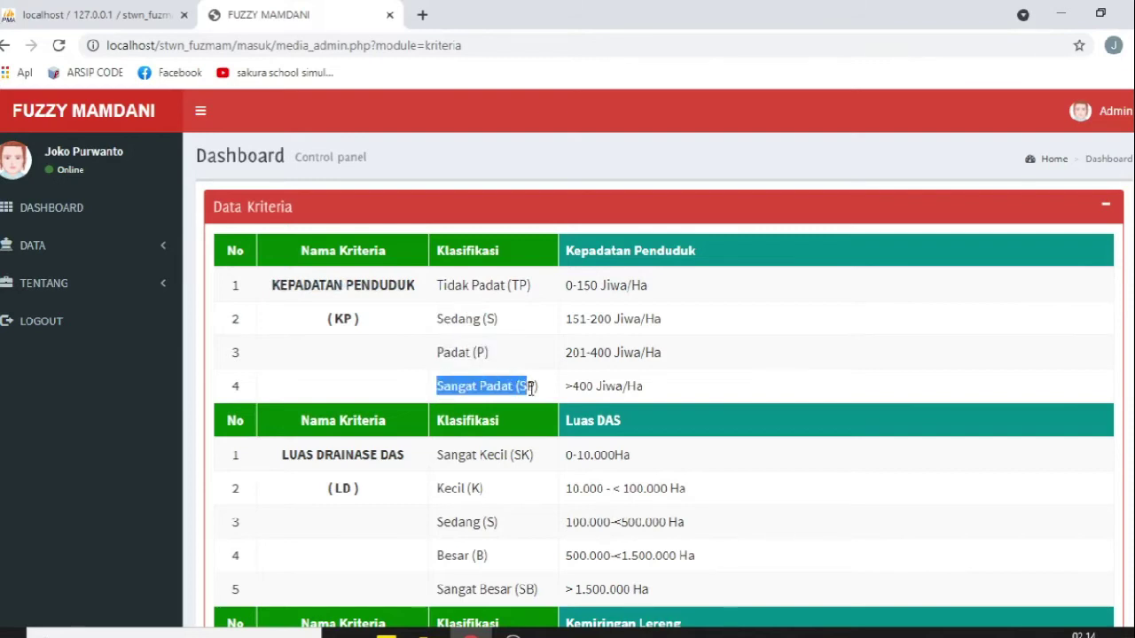
drag(571, 282, 709, 286)
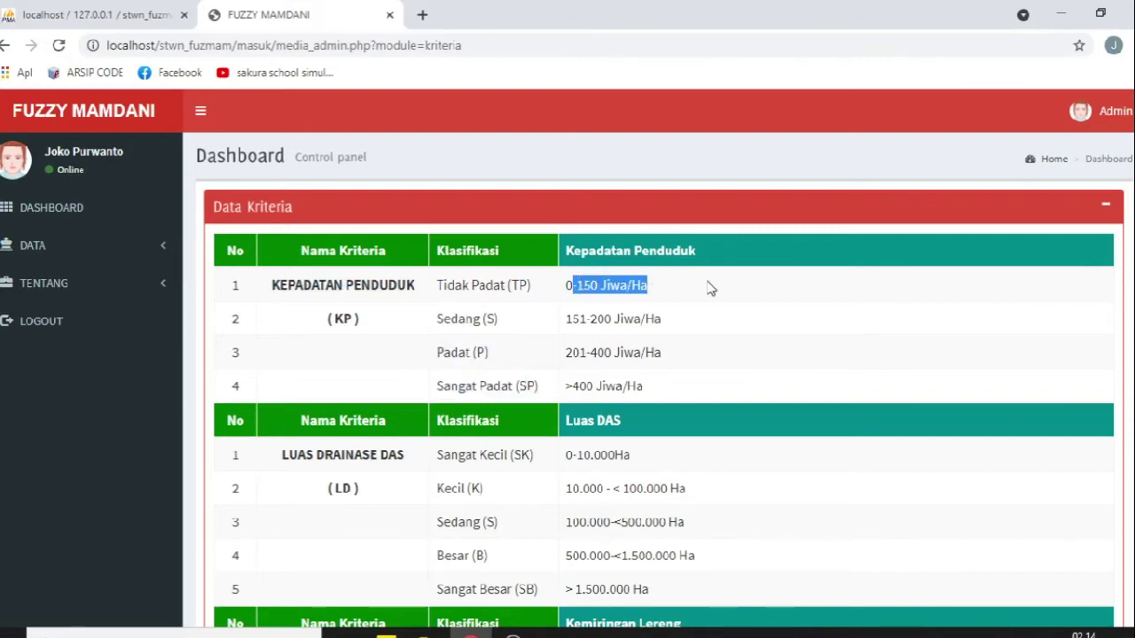
click(696, 288)
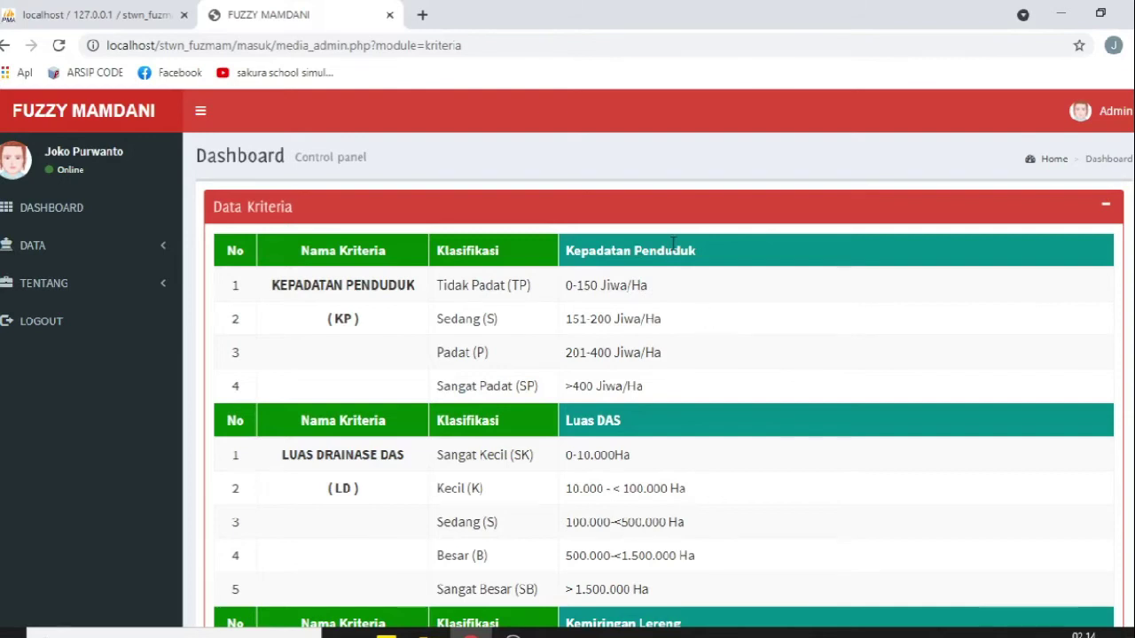
Step: Review LUAS DRAINASE DAS ranges (incl. 10.000 - < 100.000 Ha) and KEMIRINGAN LERENG's 0-8 % range
scroll(532, 352, down, 2)
drag(283, 283, 535, 283)
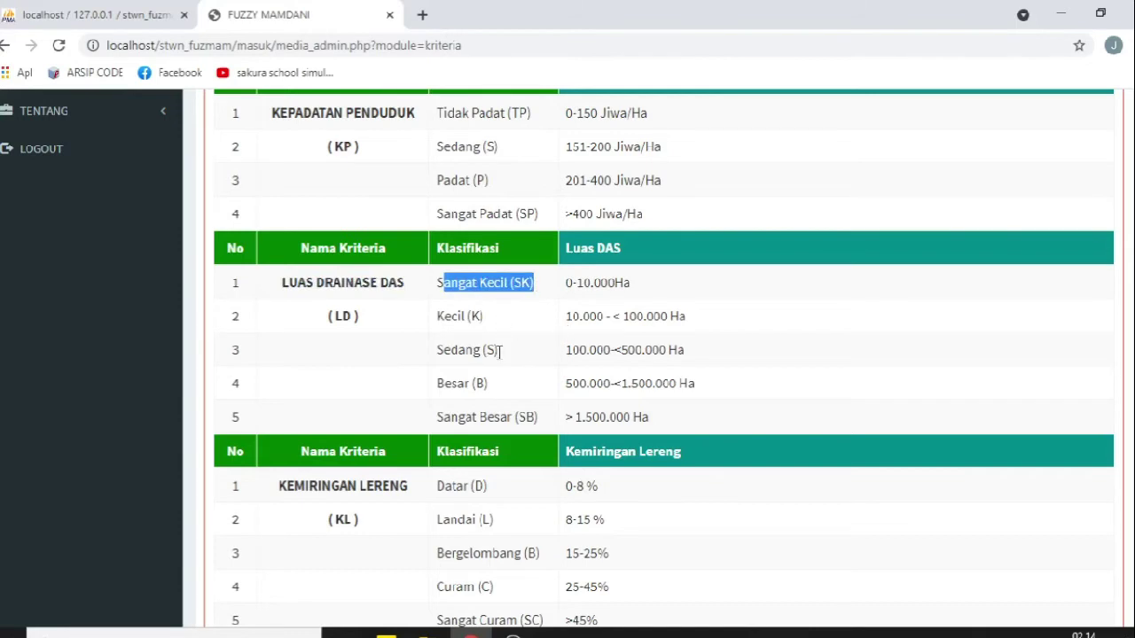
drag(571, 280, 659, 283)
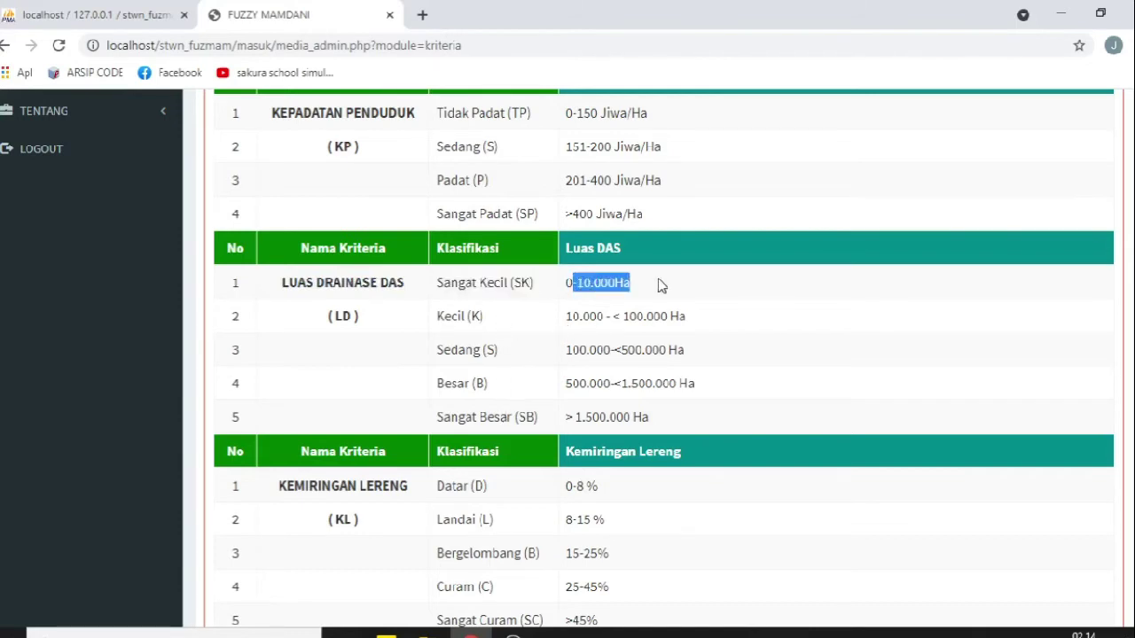
drag(564, 316, 688, 318)
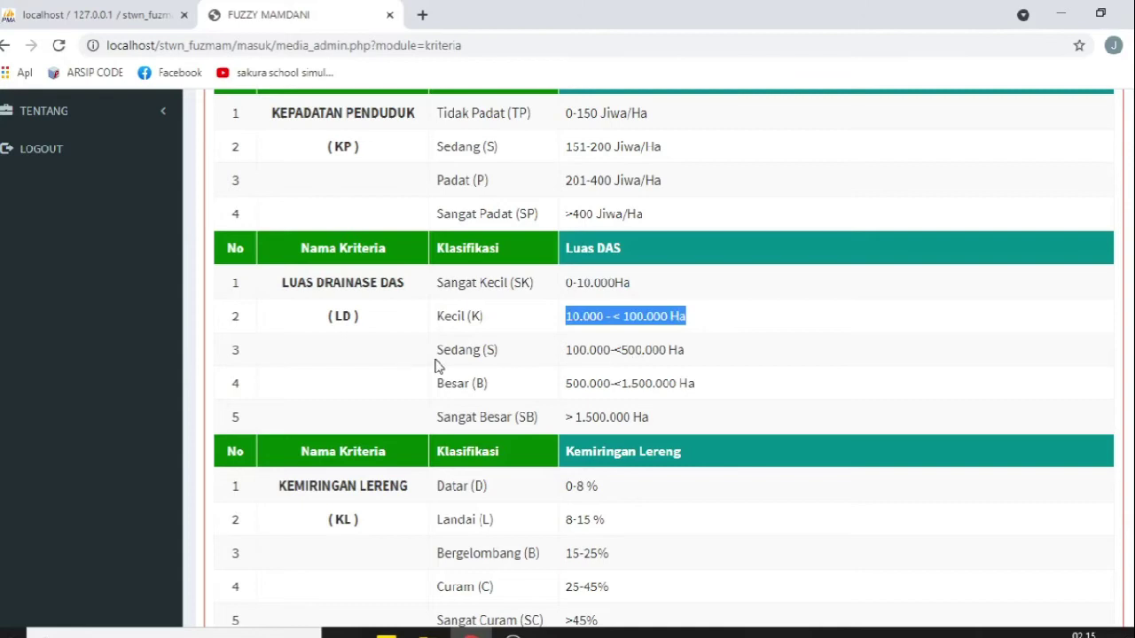
scroll(430, 364, down, 2)
drag(282, 312, 441, 319)
drag(573, 315, 665, 316)
Step: Review KETINGGIAN TEMPAT and CURAH HUJAN's 0-100 mm/bulan range, then reload the criteria page
scroll(350, 445, down, 3)
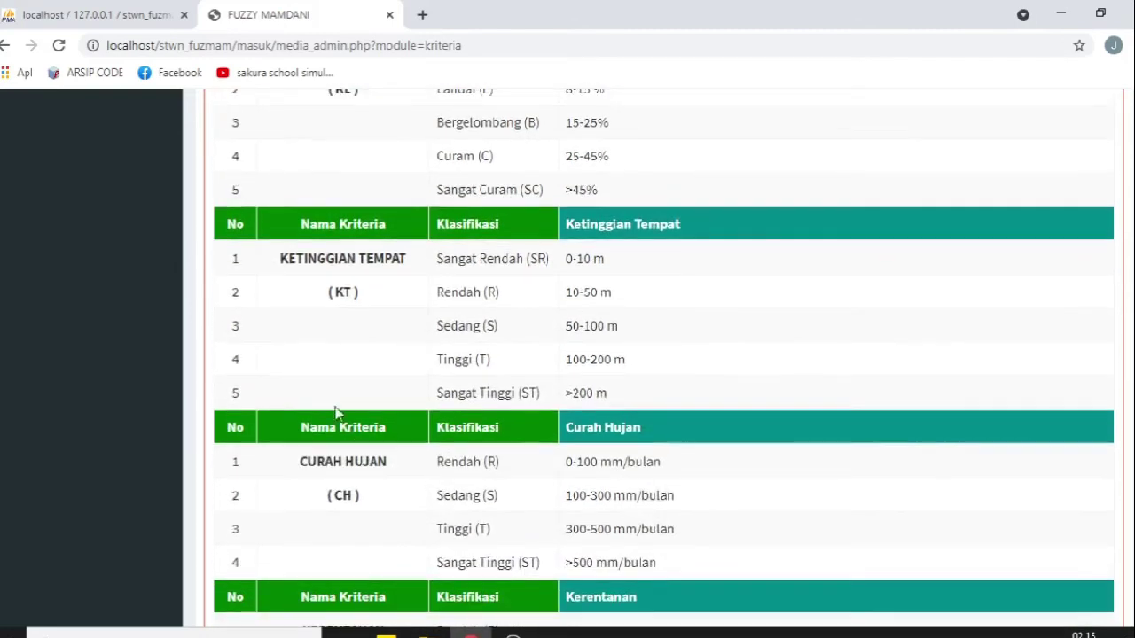
drag(282, 259, 407, 259)
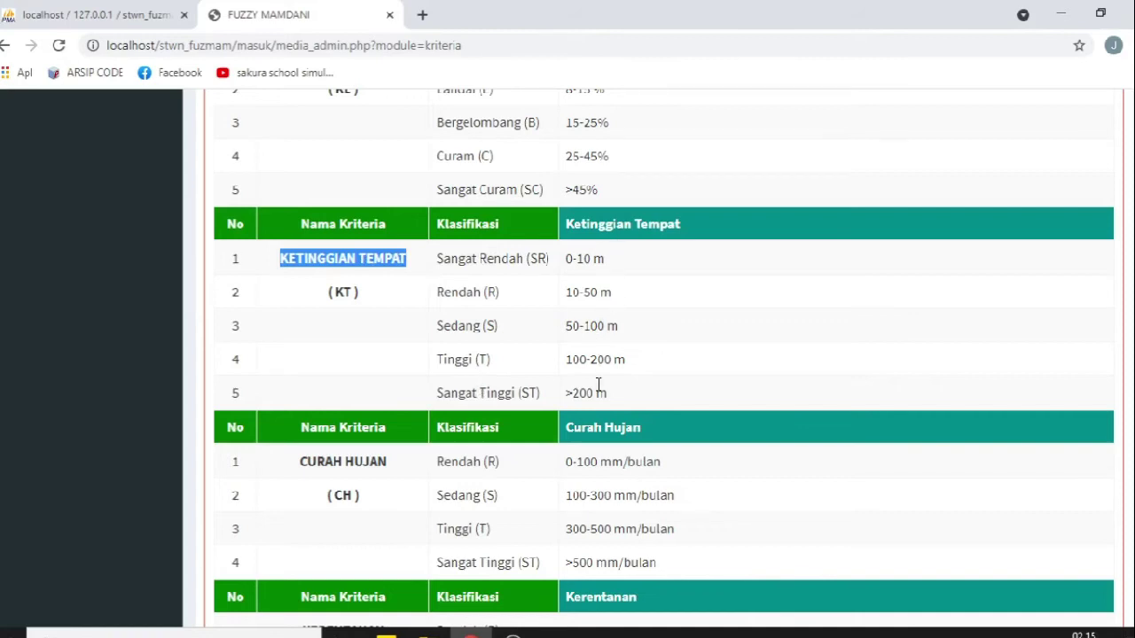
scroll(599, 385, down, 3)
drag(302, 309, 415, 310)
drag(571, 308, 762, 312)
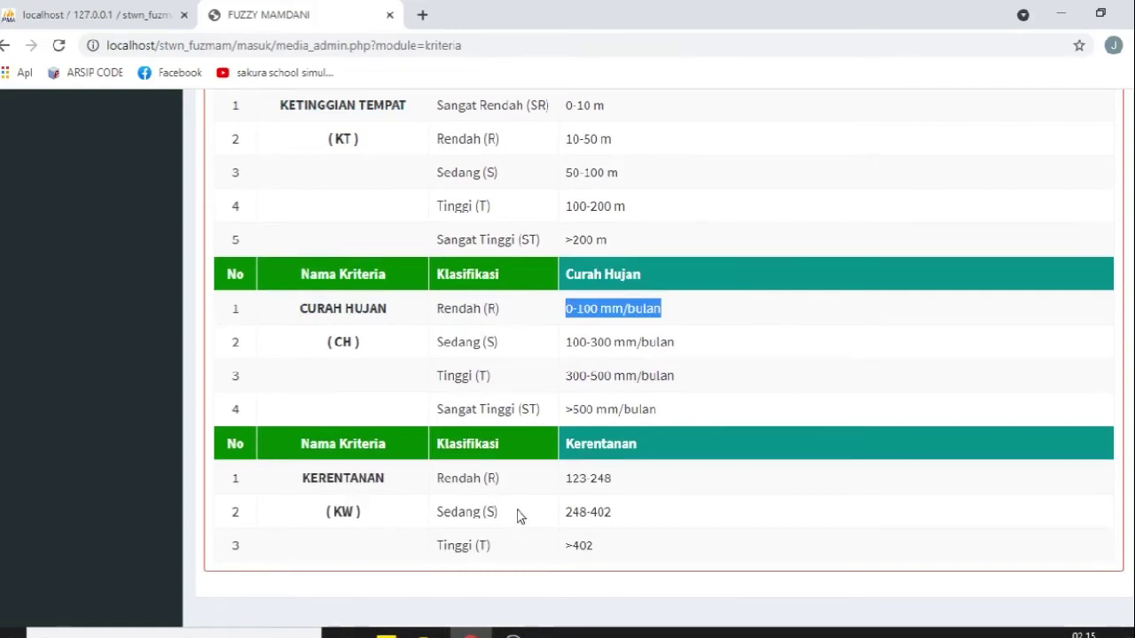
key(F5)
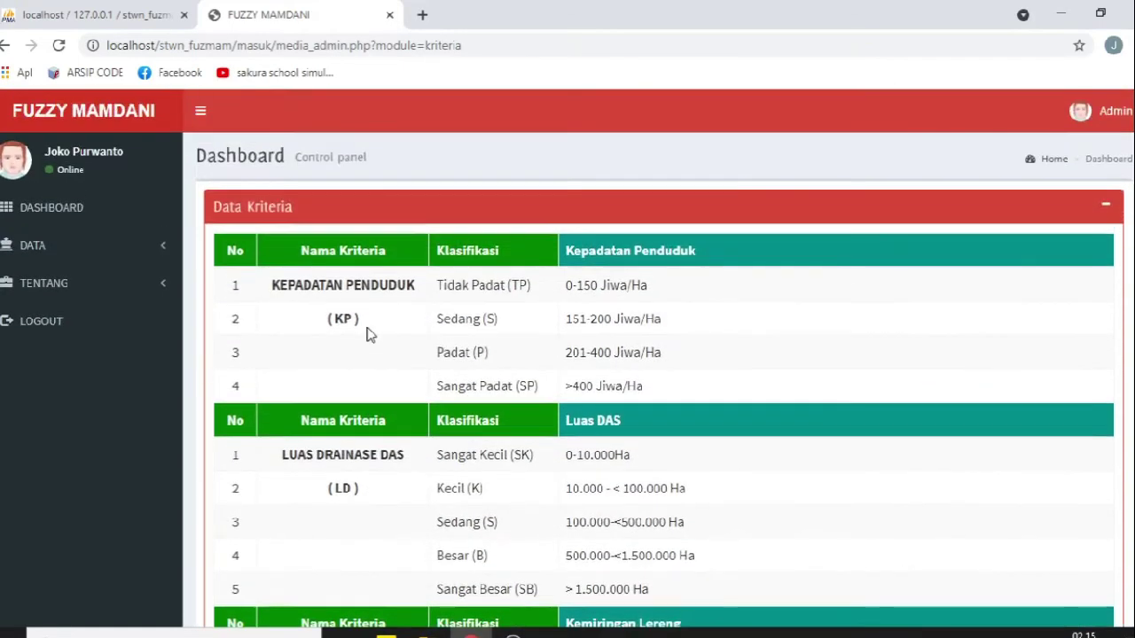
Step: On Data Aturan/Rule, start a new rule with density Sedang, drainage Kecil, slope Curam
click(80, 264)
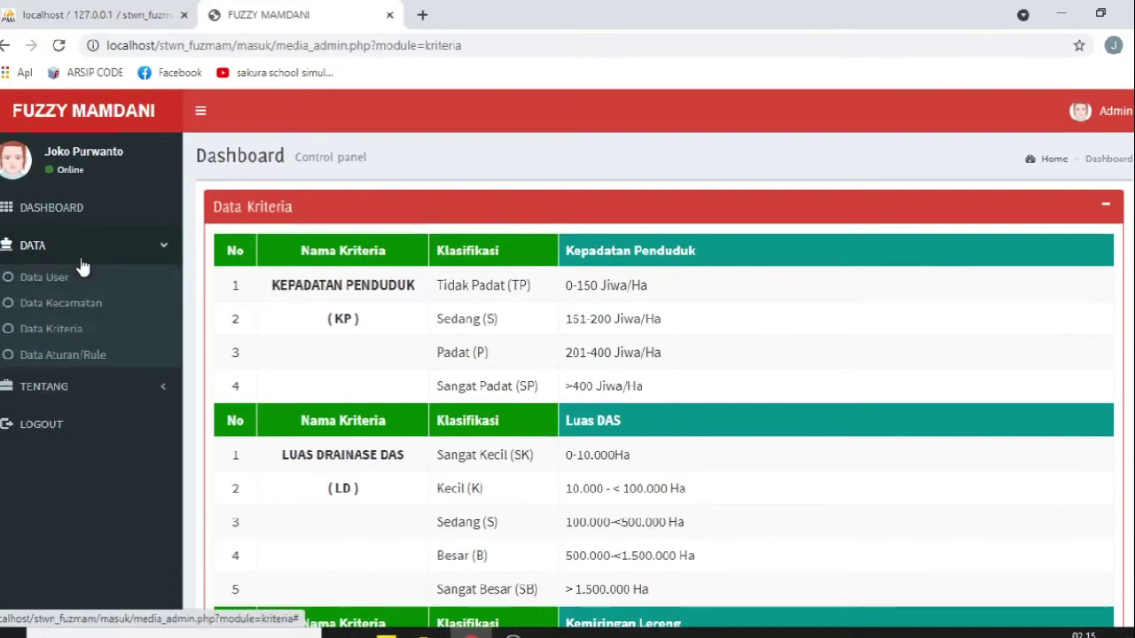
click(77, 356)
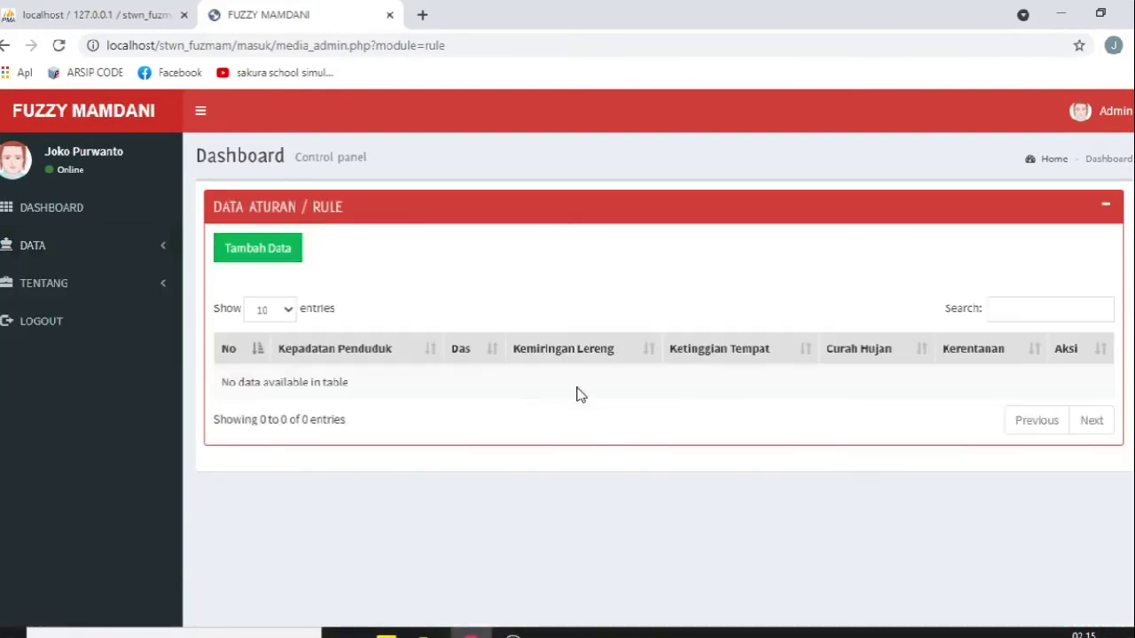
click(266, 251)
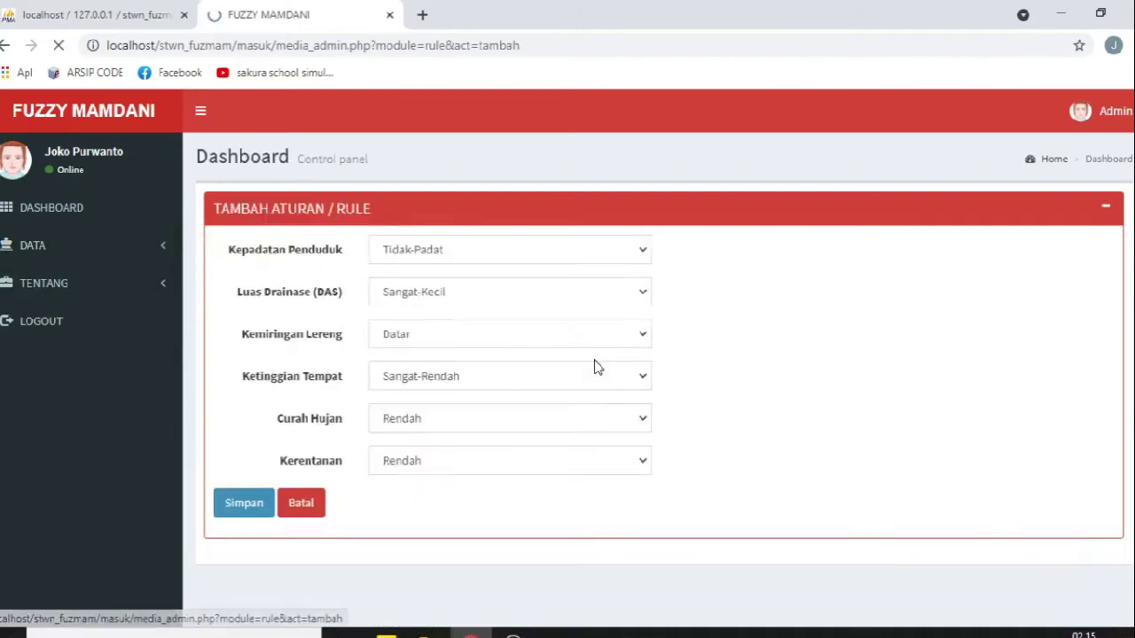
click(530, 248)
click(520, 288)
click(519, 300)
click(513, 330)
click(494, 335)
click(519, 403)
Step: Set elevation Tinggi, rainfall Sedang, vulnerability Sedang, then cancel the rule without saving
click(507, 386)
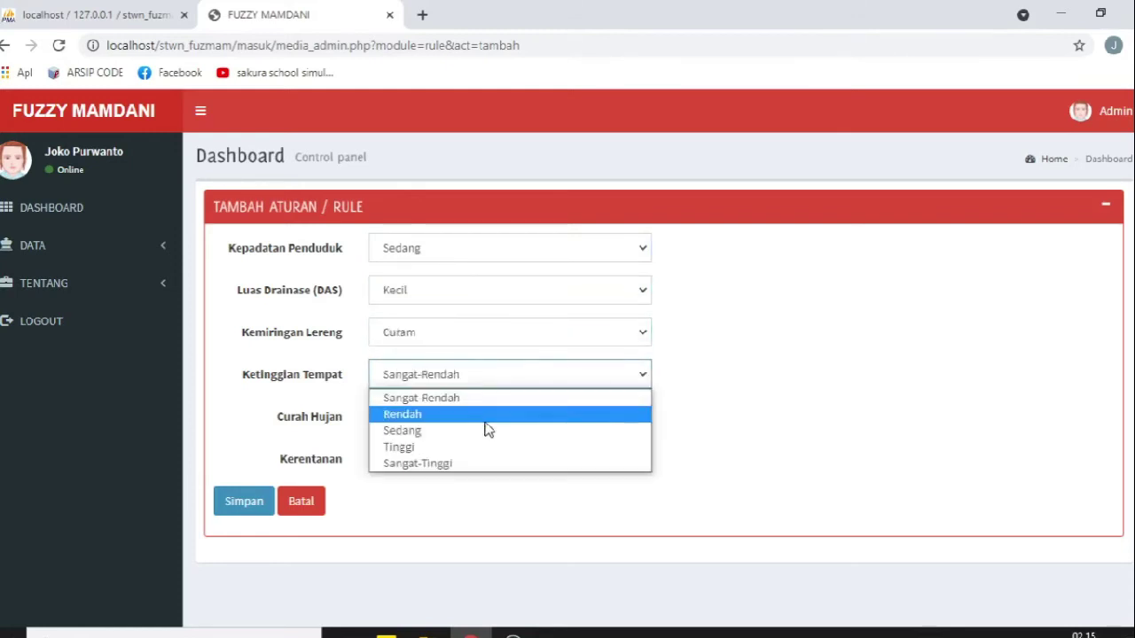
click(475, 444)
click(477, 425)
click(471, 459)
click(468, 466)
click(462, 501)
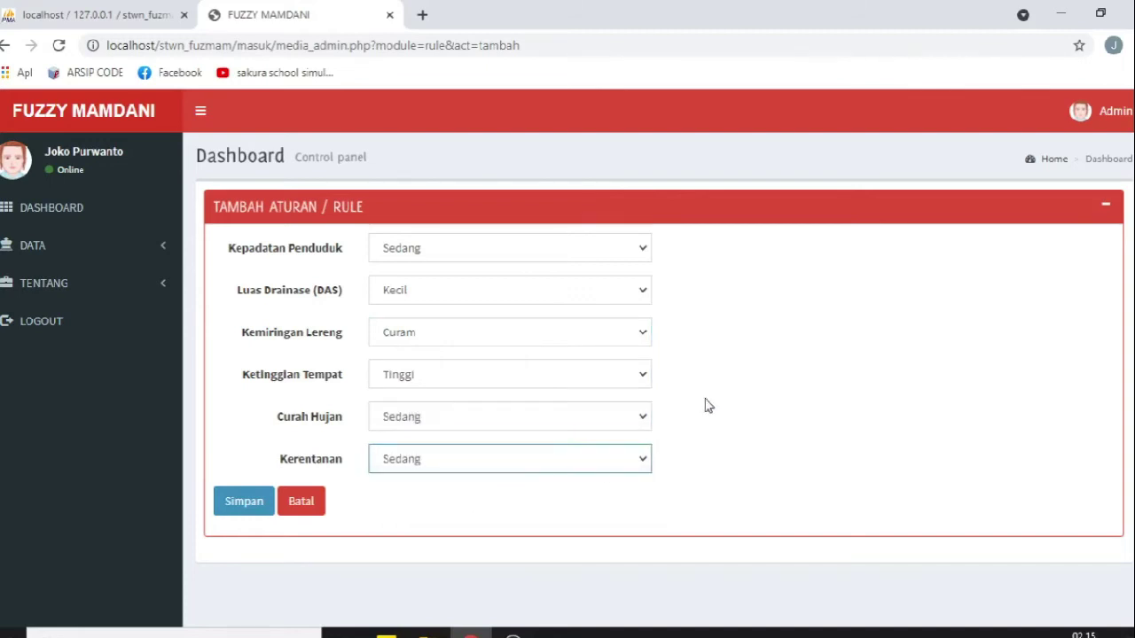
click(309, 506)
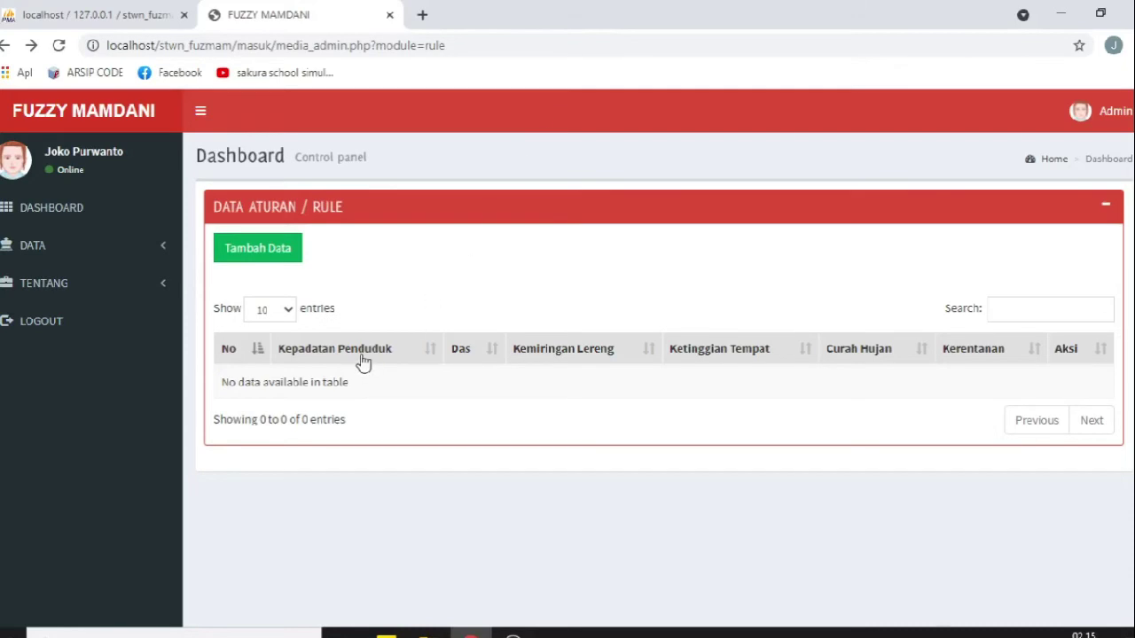
Step: Reopen the add-rule form, check the vulnerability options leaving Rendah, and cancel again
click(297, 256)
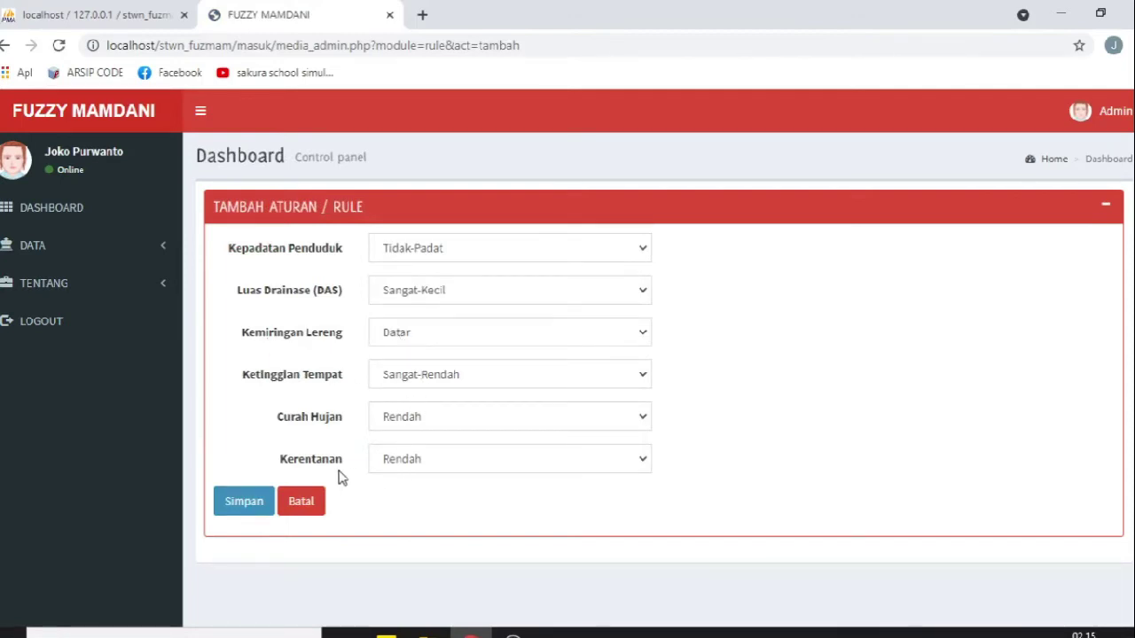
click(463, 468)
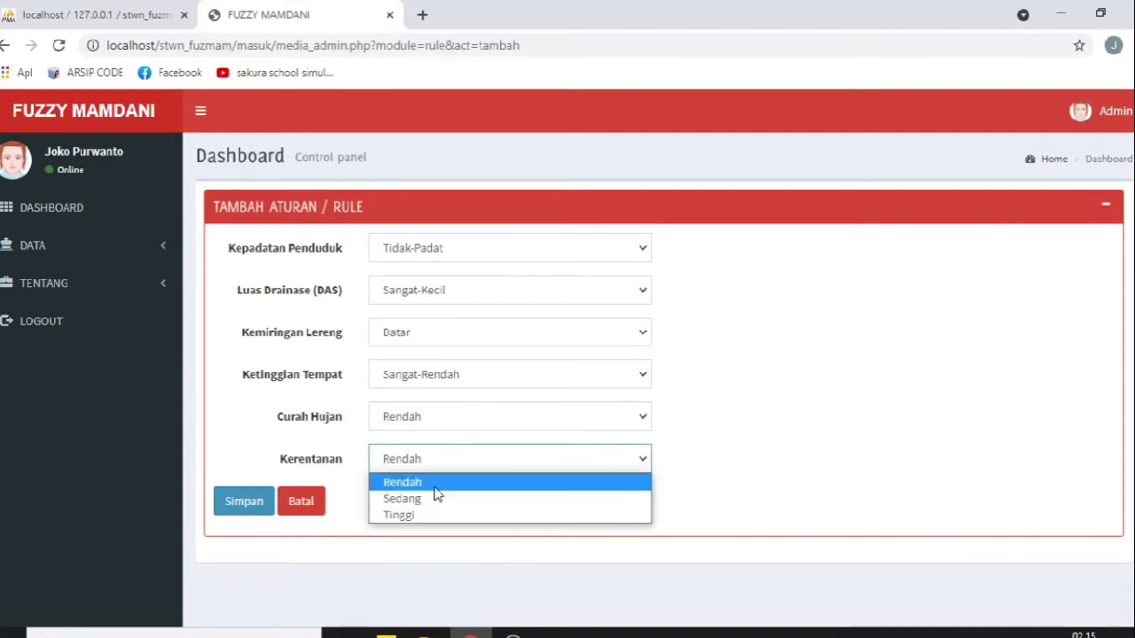
click(434, 483)
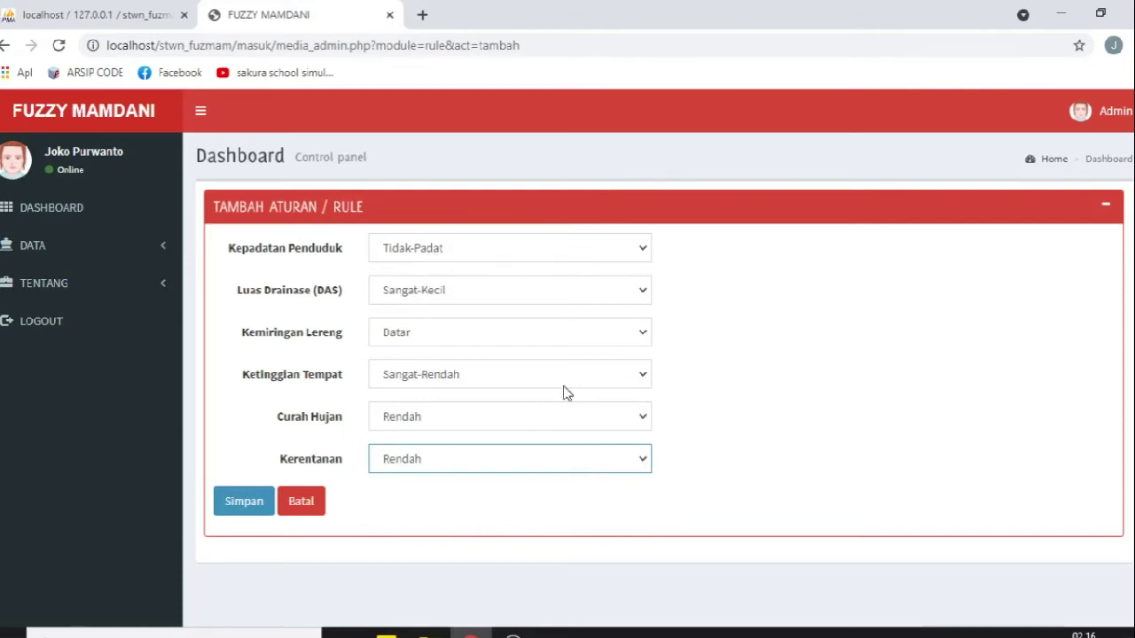
click(296, 507)
click(71, 251)
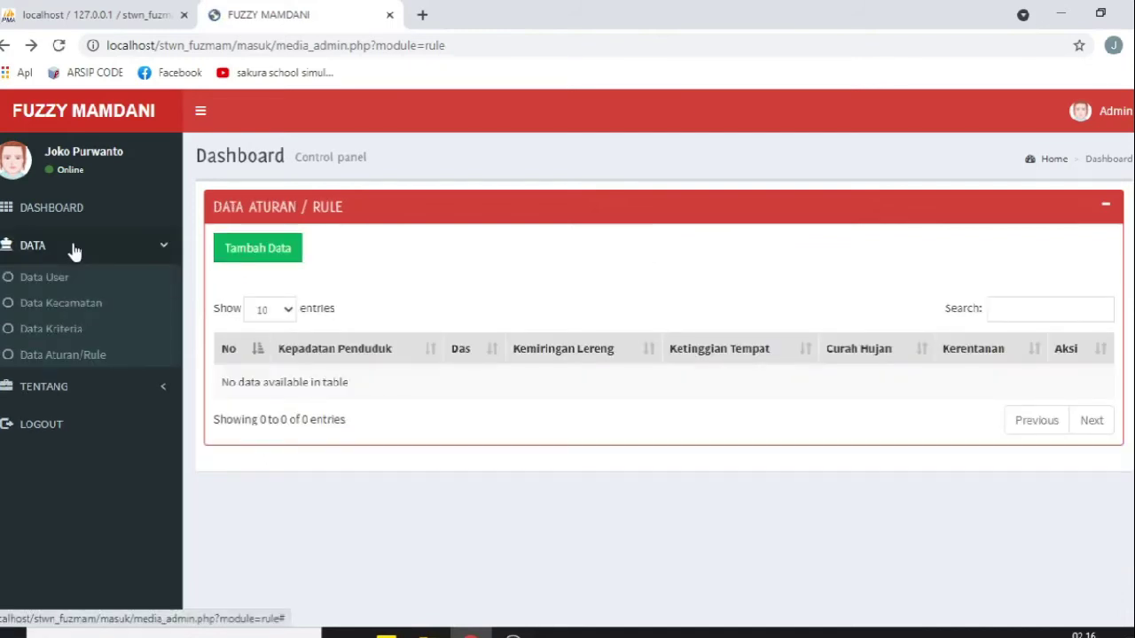
Step: View the user profile page, then read the Kota Medan article
click(62, 387)
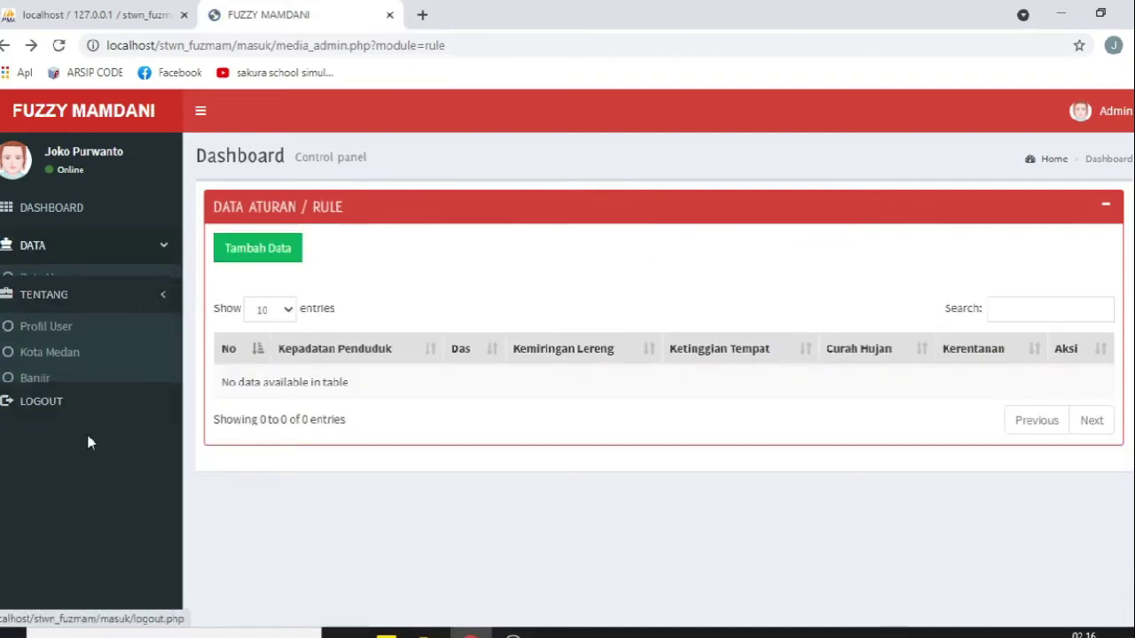
click(60, 324)
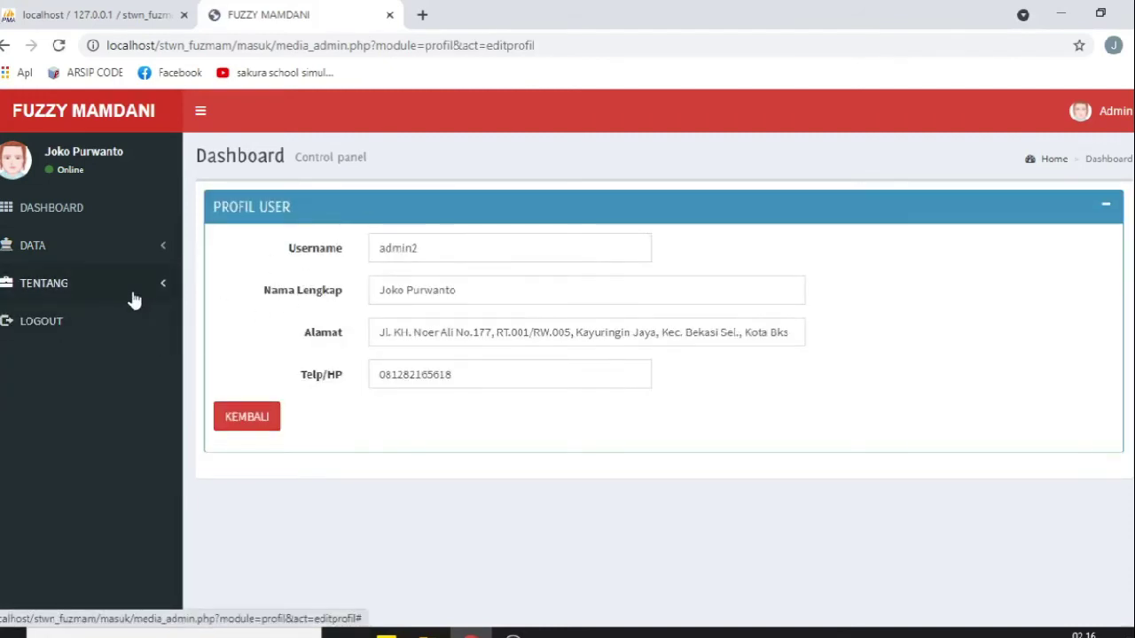
click(60, 285)
click(57, 346)
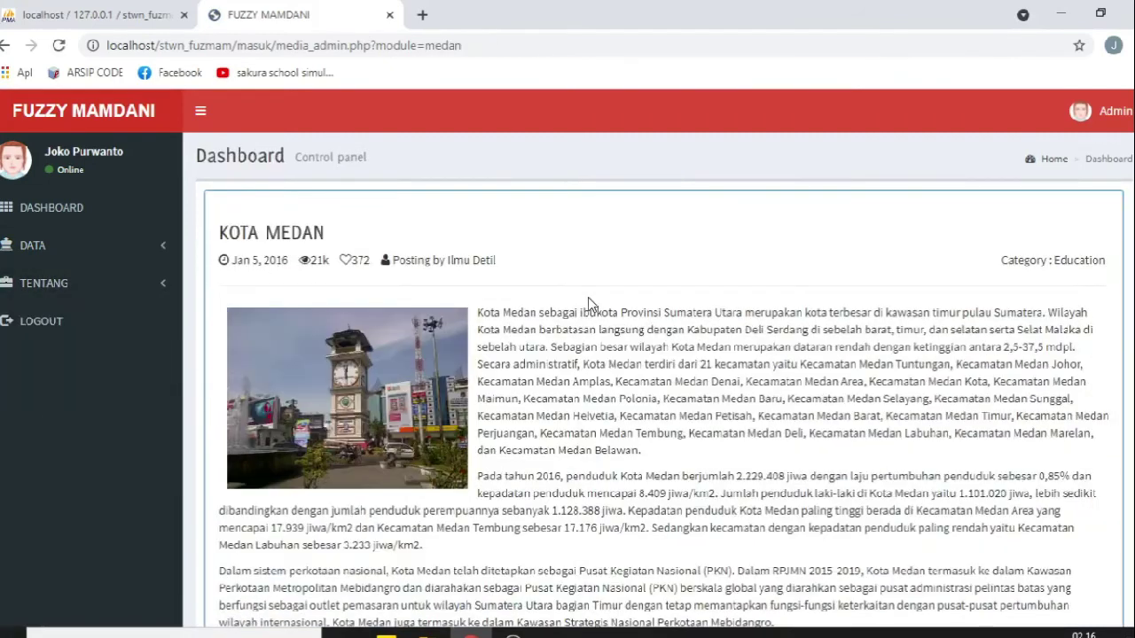
scroll(591, 297, down, 2)
scroll(591, 297, up, 2)
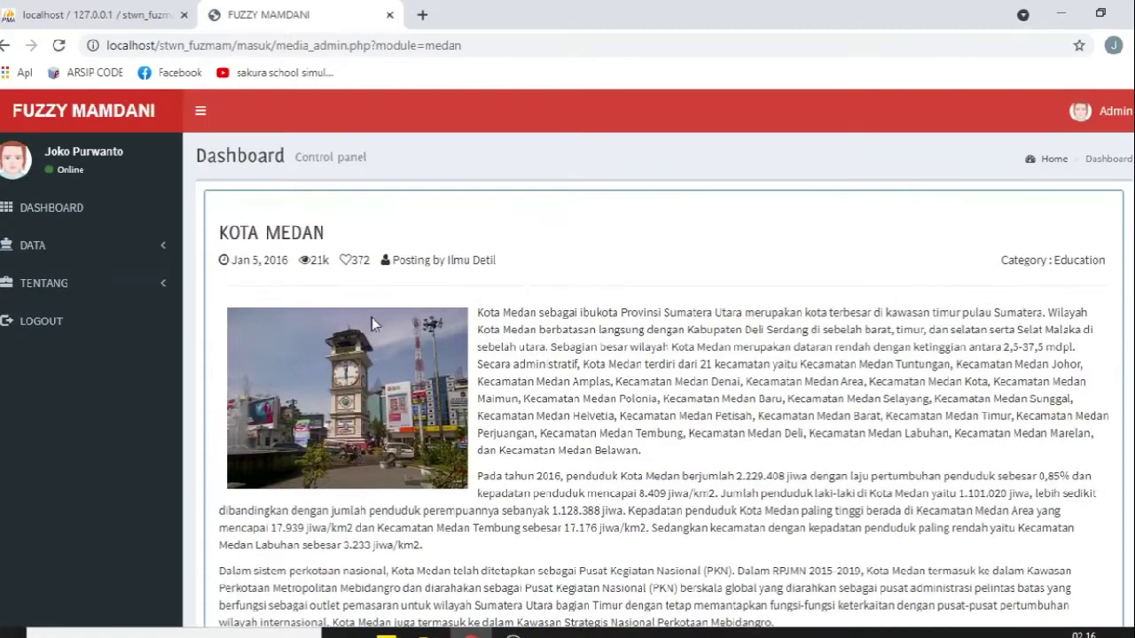
Step: Read the Banjir flood news article, then go back to the dashboard
click(44, 288)
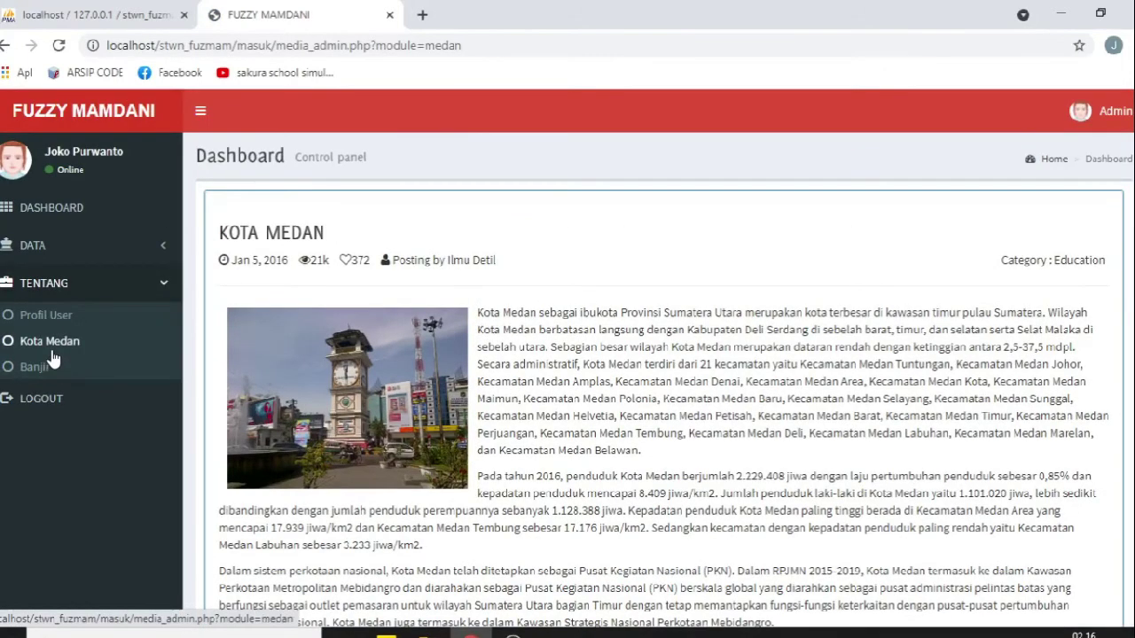
click(53, 358)
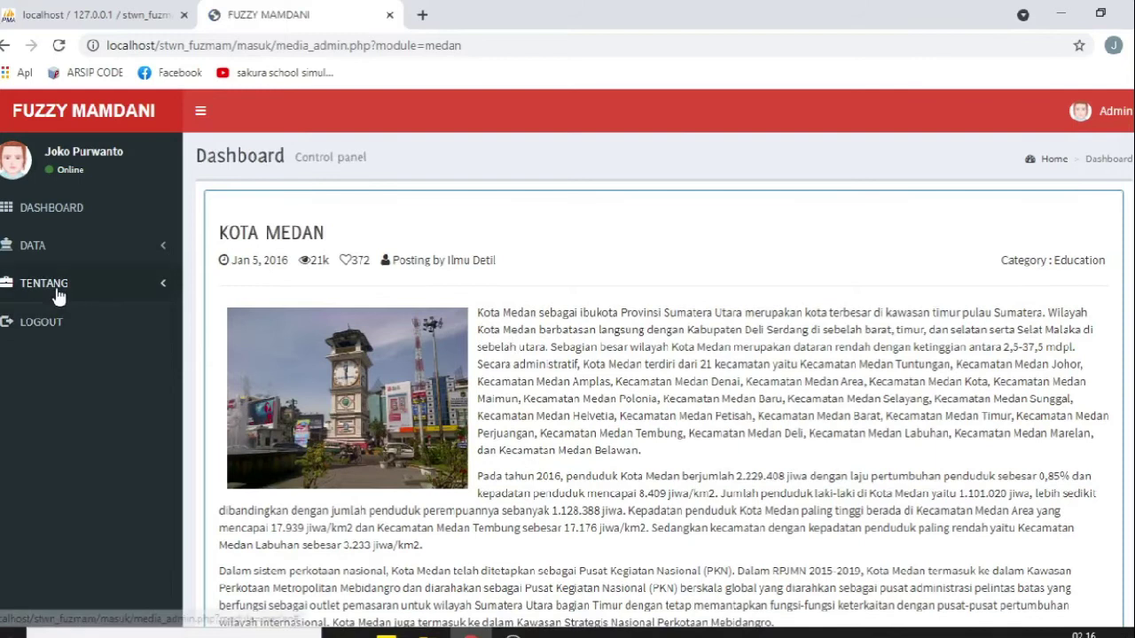
click(55, 291)
click(36, 367)
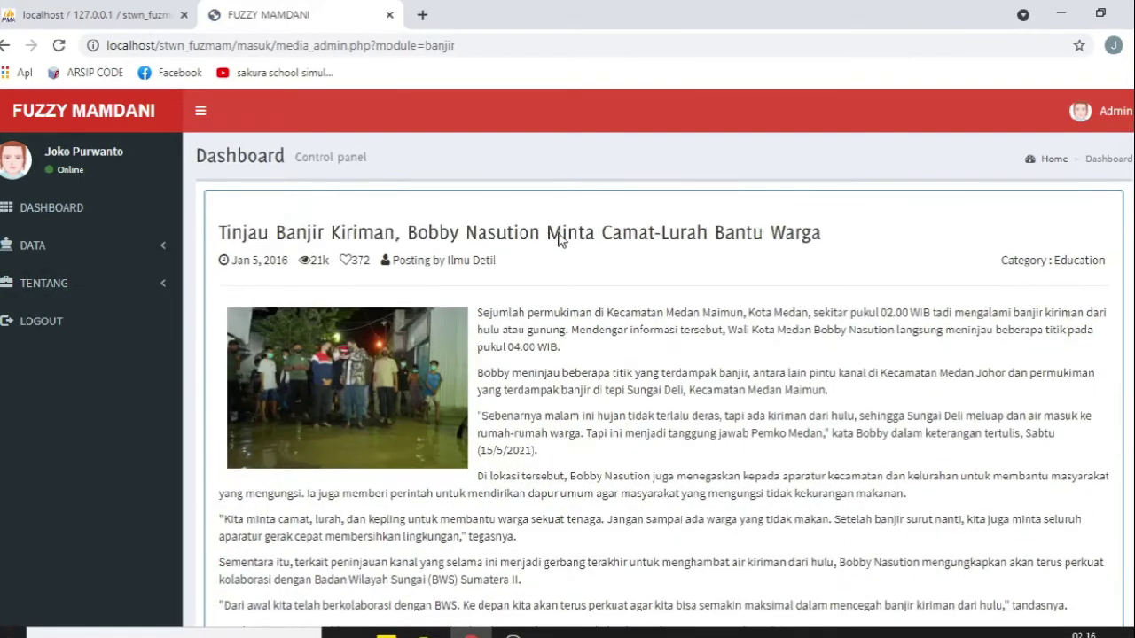
scroll(630, 260, down, 2)
scroll(526, 399, up, 3)
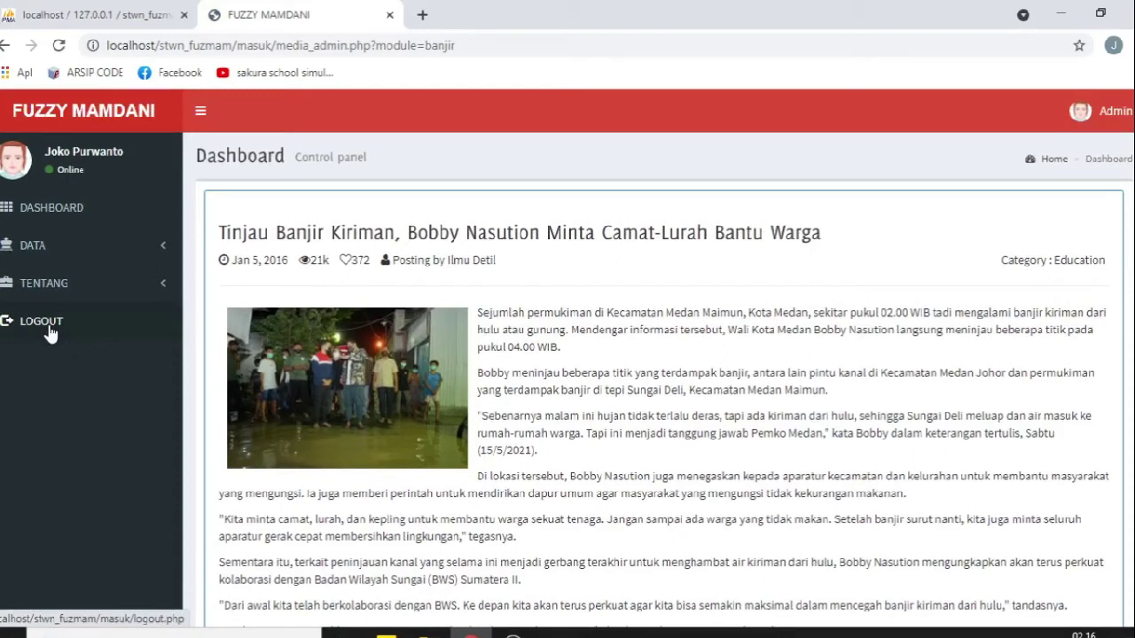
click(64, 222)
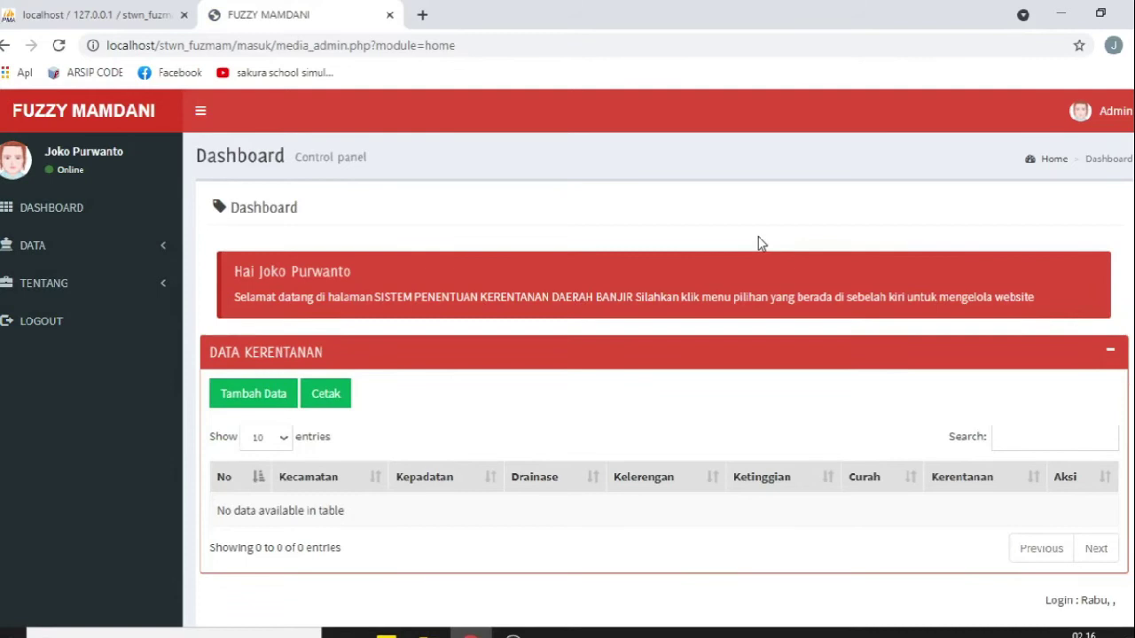
Step: Start a new vulnerability calculation entry with MEDAN AMPLAS as the district
scroll(759, 244, down, 1)
click(282, 359)
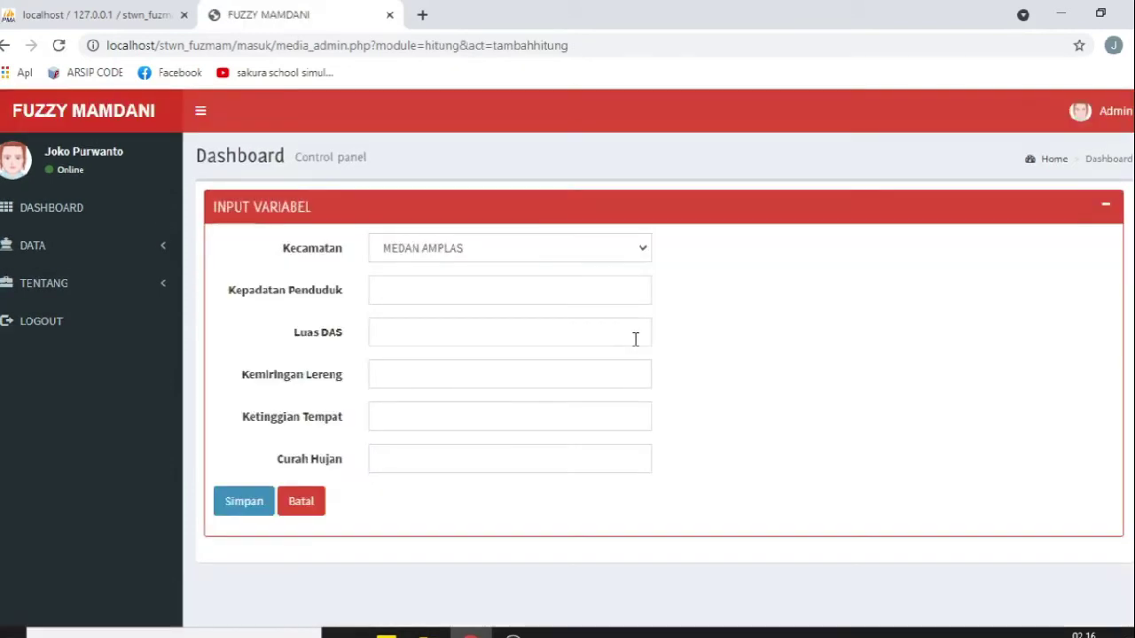
click(534, 250)
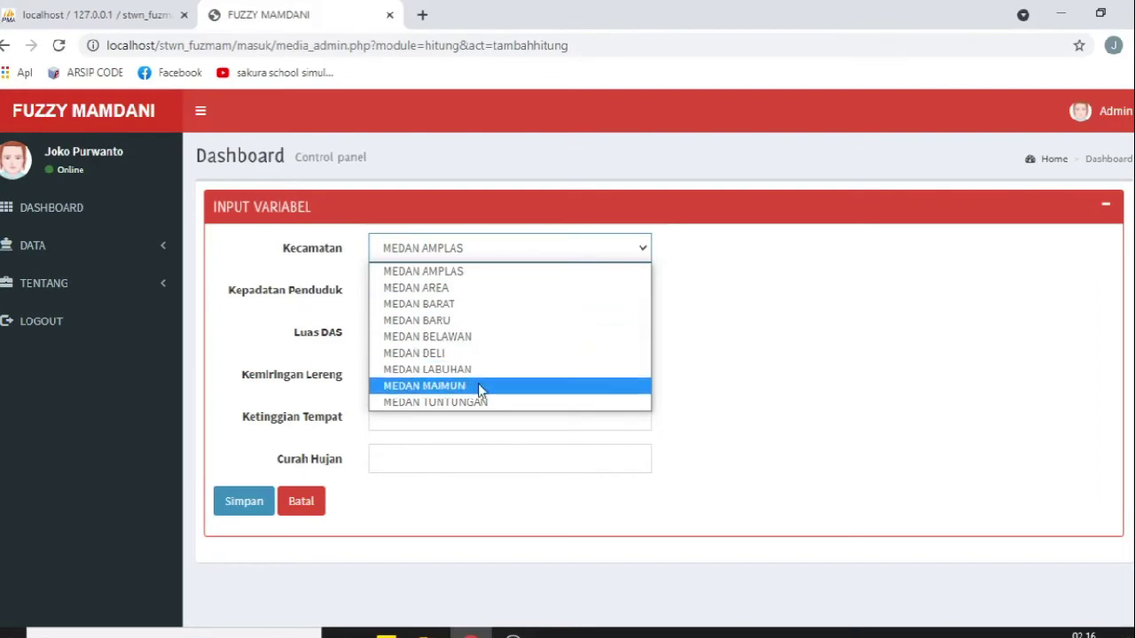
click(66, 255)
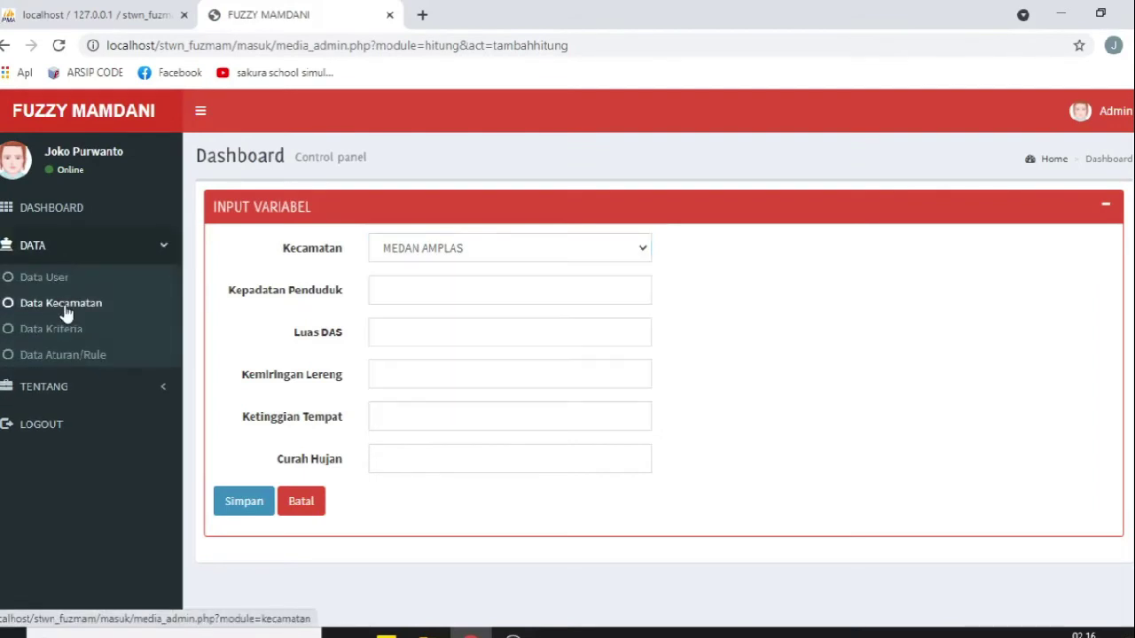
click(502, 254)
click(807, 357)
click(499, 256)
click(587, 340)
Step: Enter 500, 20004.5, 13, 12 and 97 for the five criteria and save to calculate
click(415, 292)
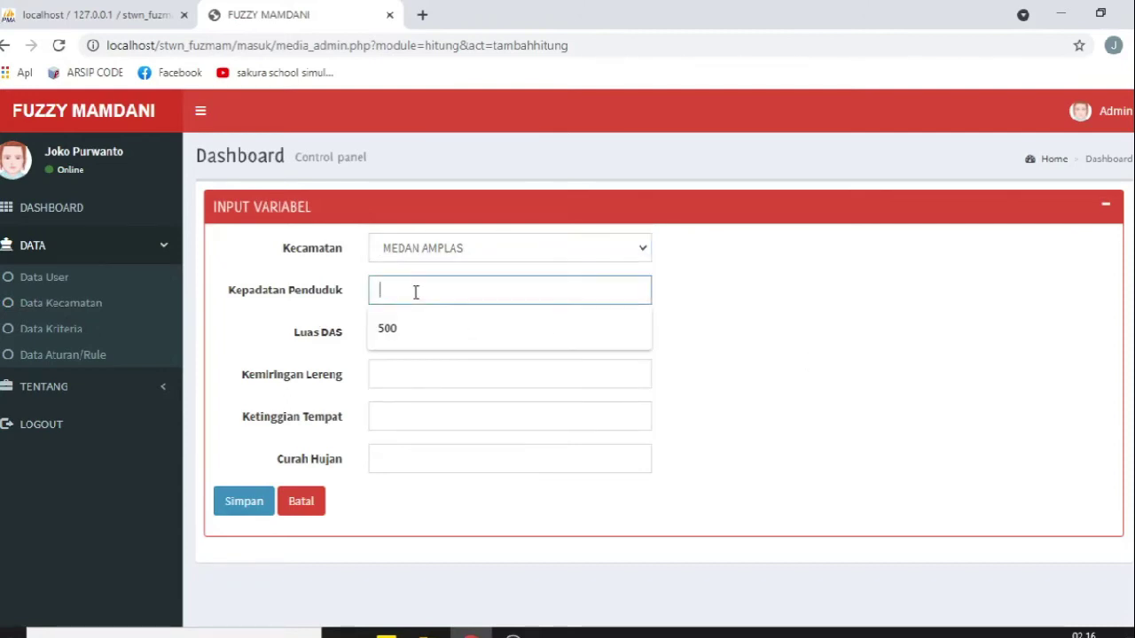
click(397, 324)
click(398, 326)
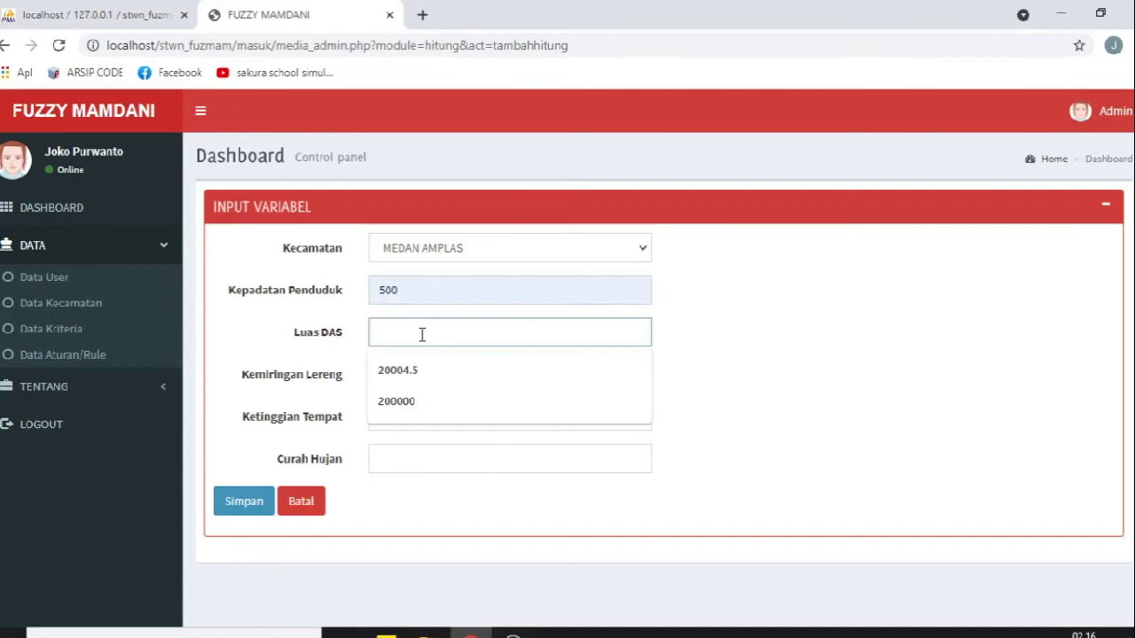
click(413, 374)
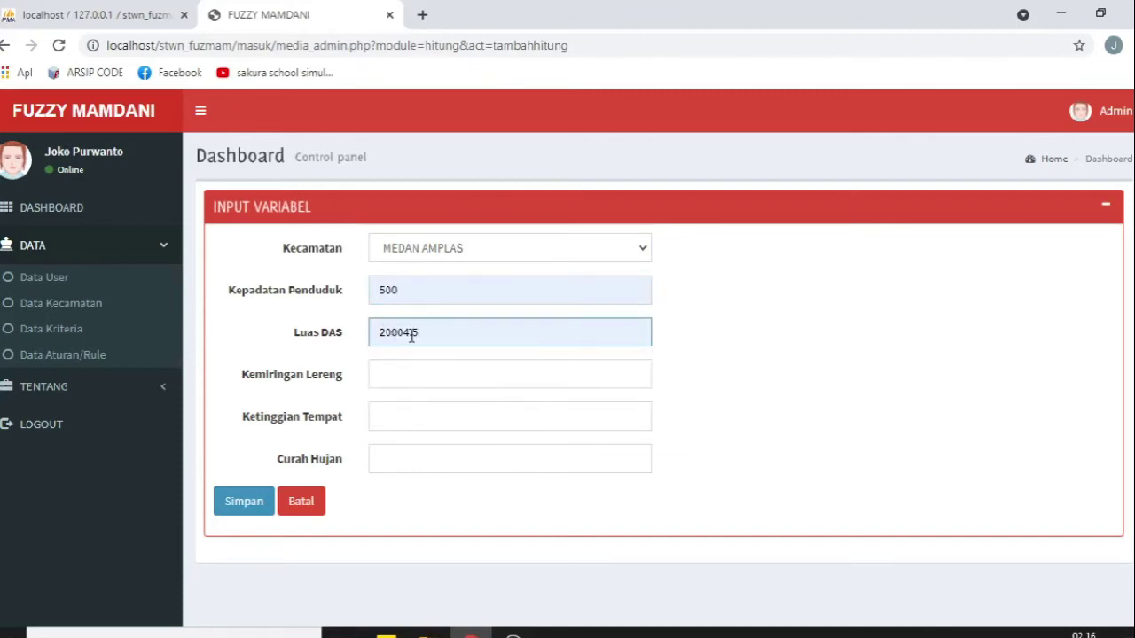
click(398, 378)
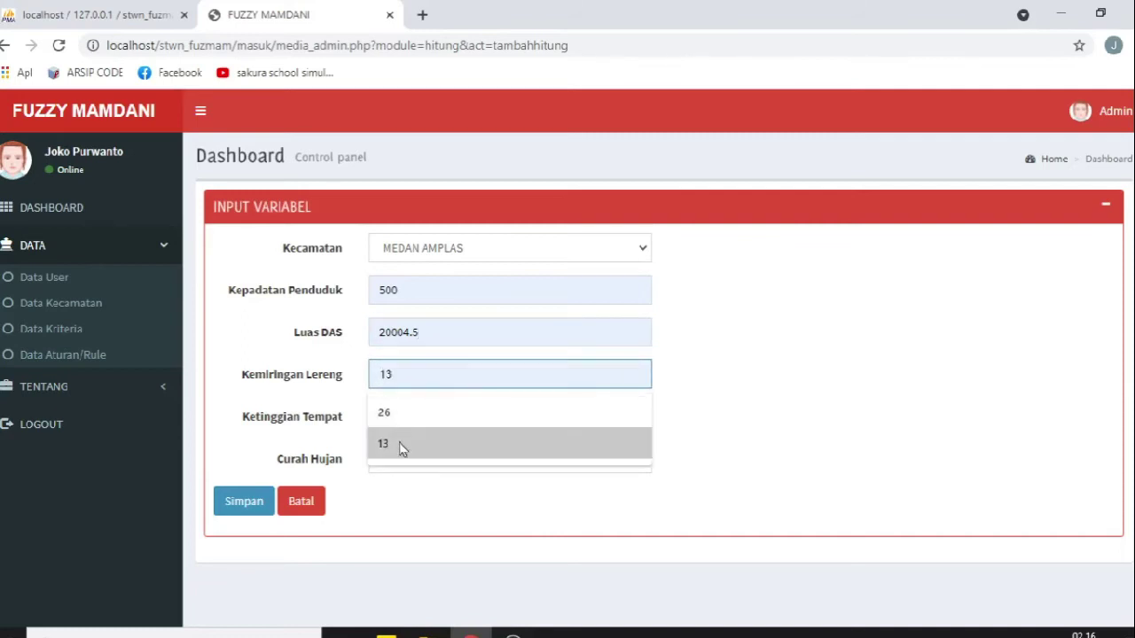
click(398, 445)
click(405, 418)
click(405, 461)
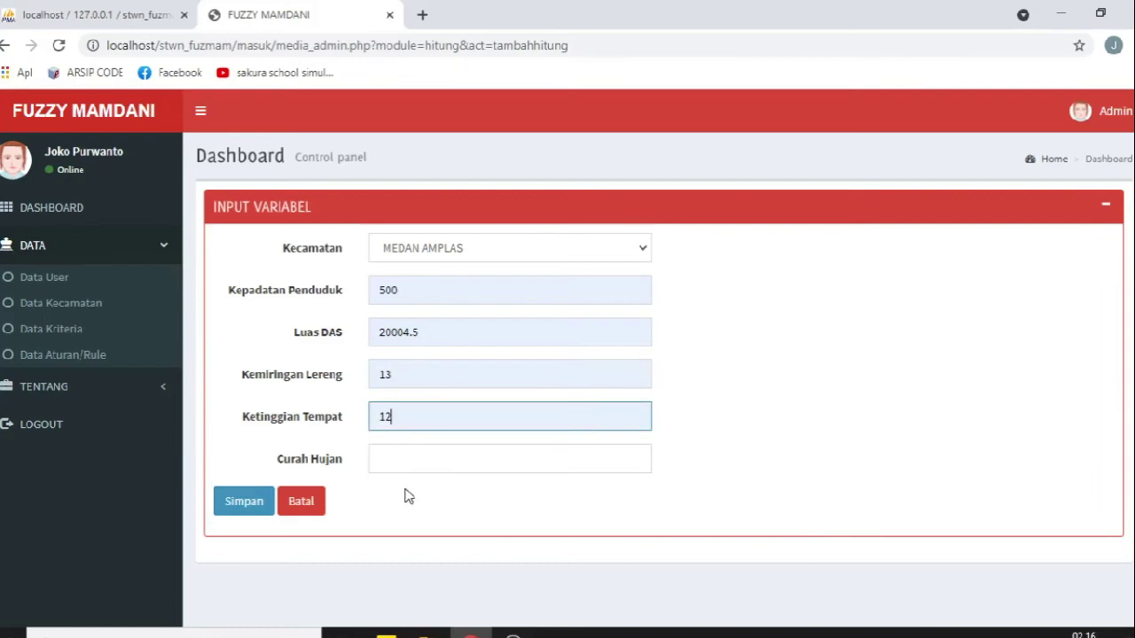
click(398, 460)
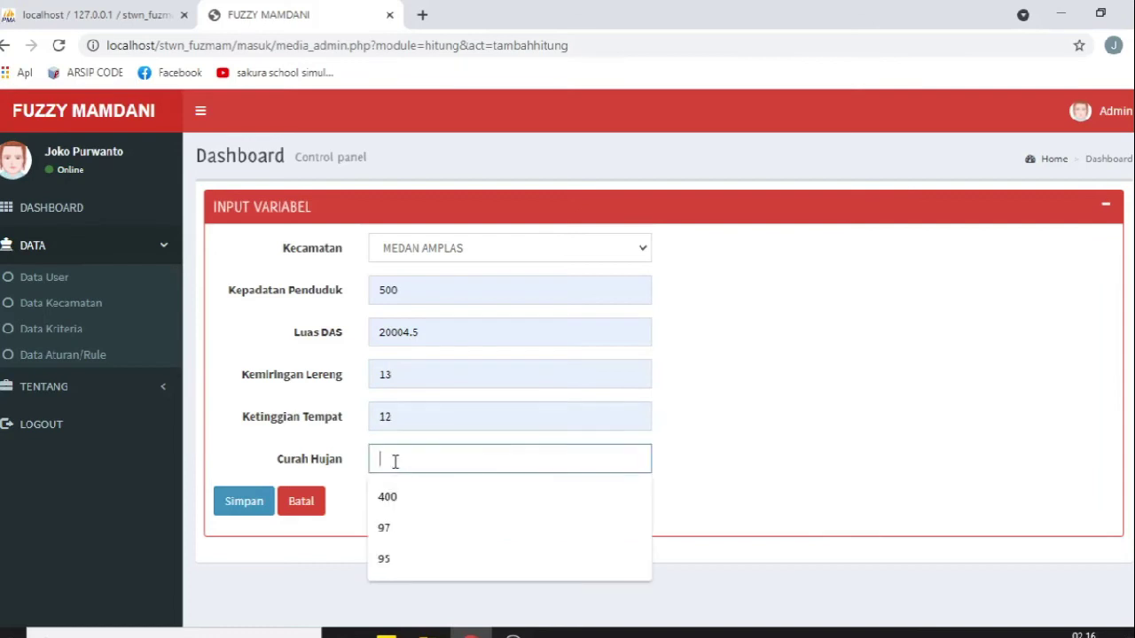
click(405, 530)
click(244, 511)
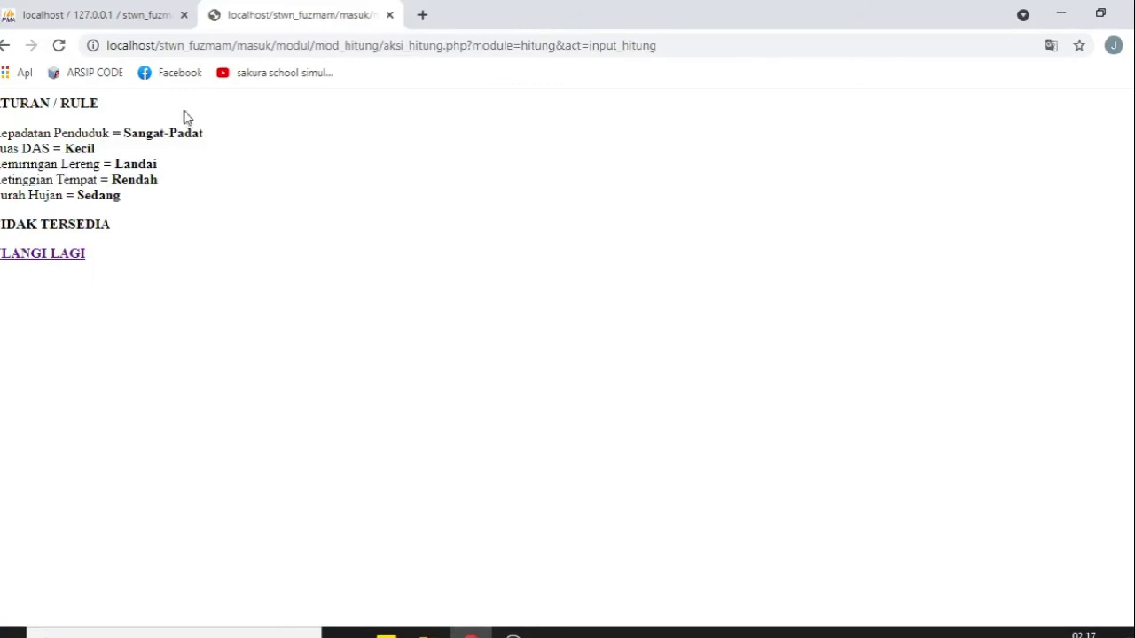
drag(1, 103, 102, 110)
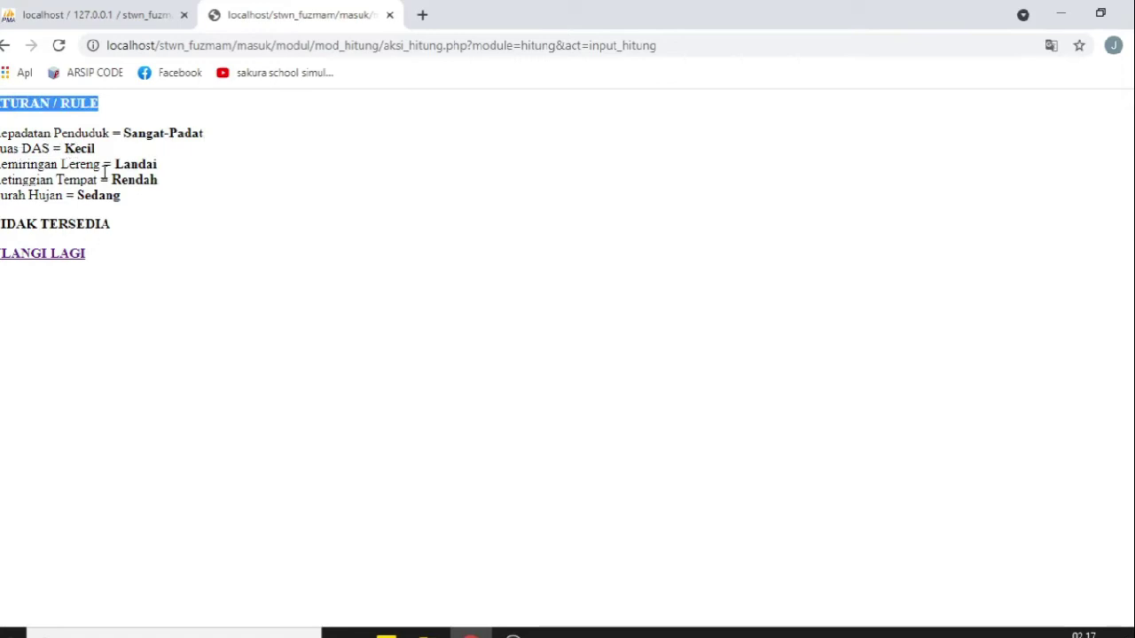
drag(123, 133, 240, 136)
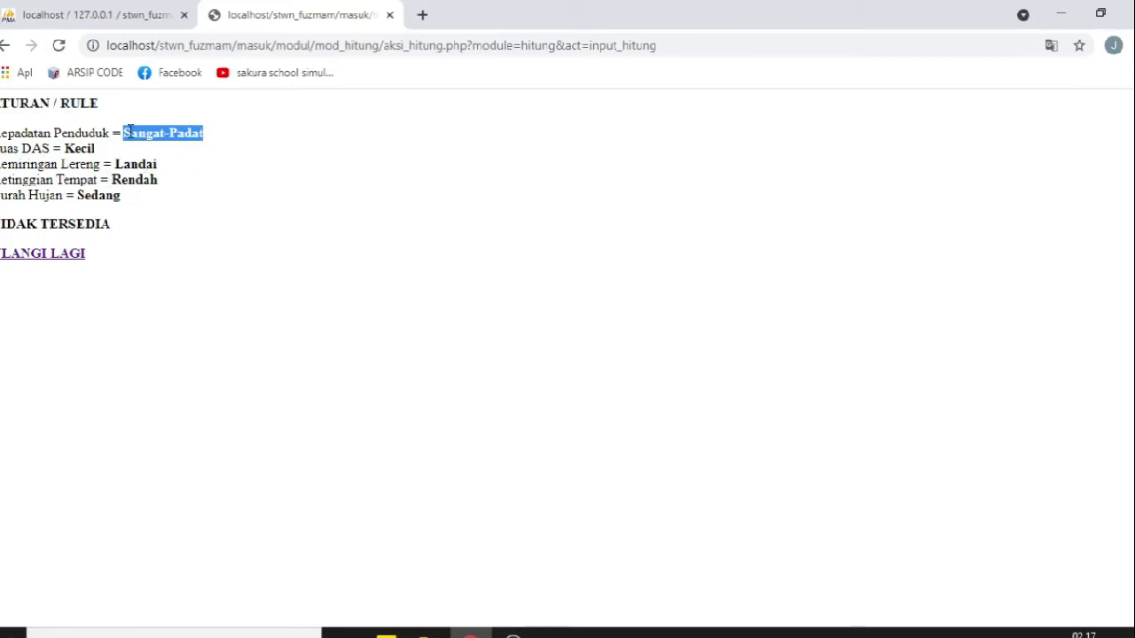
click(128, 132)
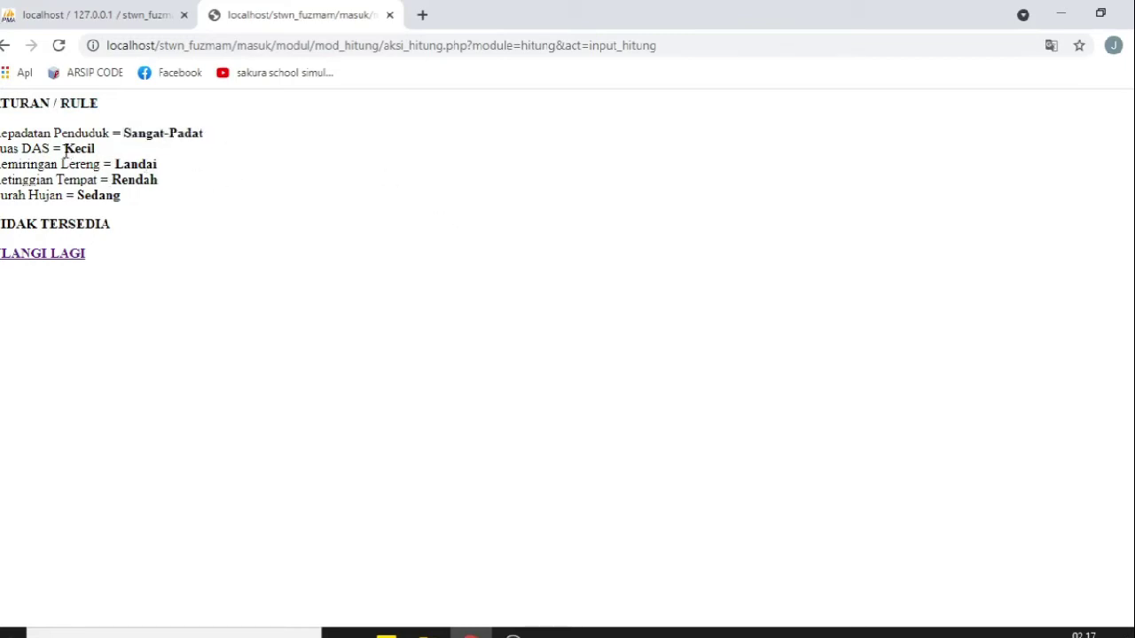
drag(67, 151, 195, 173)
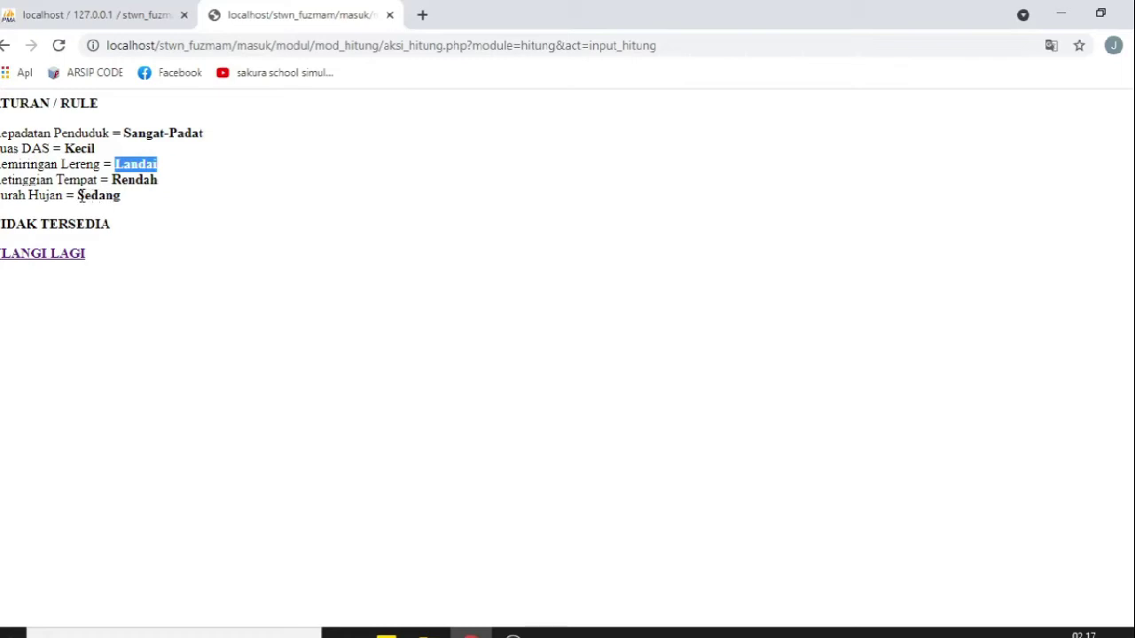
drag(78, 195, 122, 197)
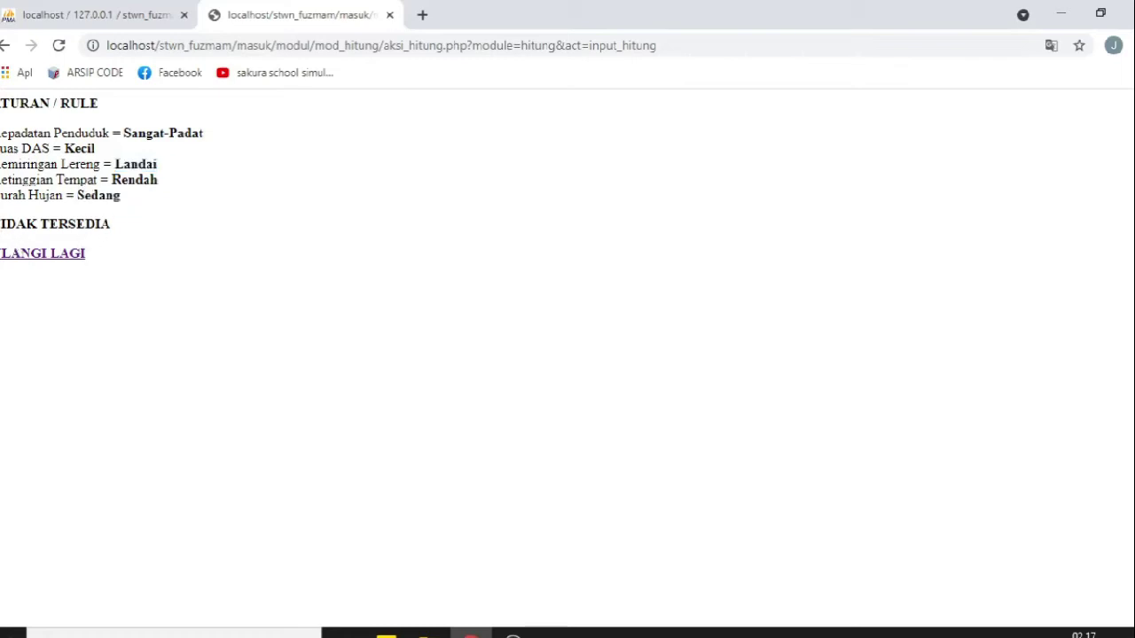
drag(2, 224, 144, 223)
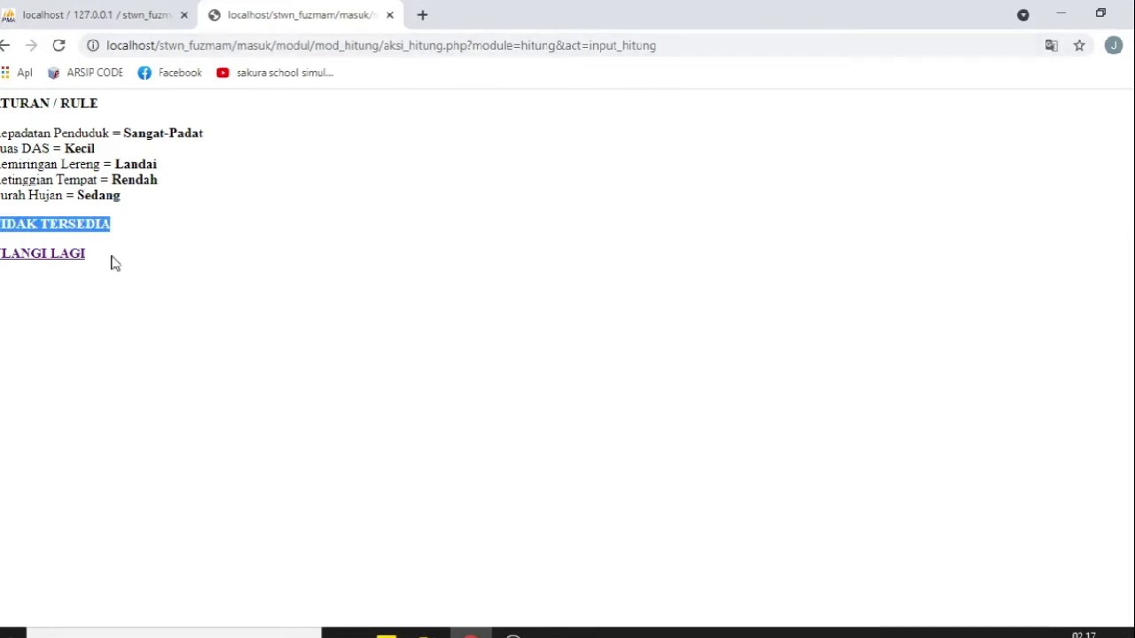
right_click(69, 257)
Step: Open the try-again link in a new tab and start a new rule from the fuzzy rules page
click(98, 270)
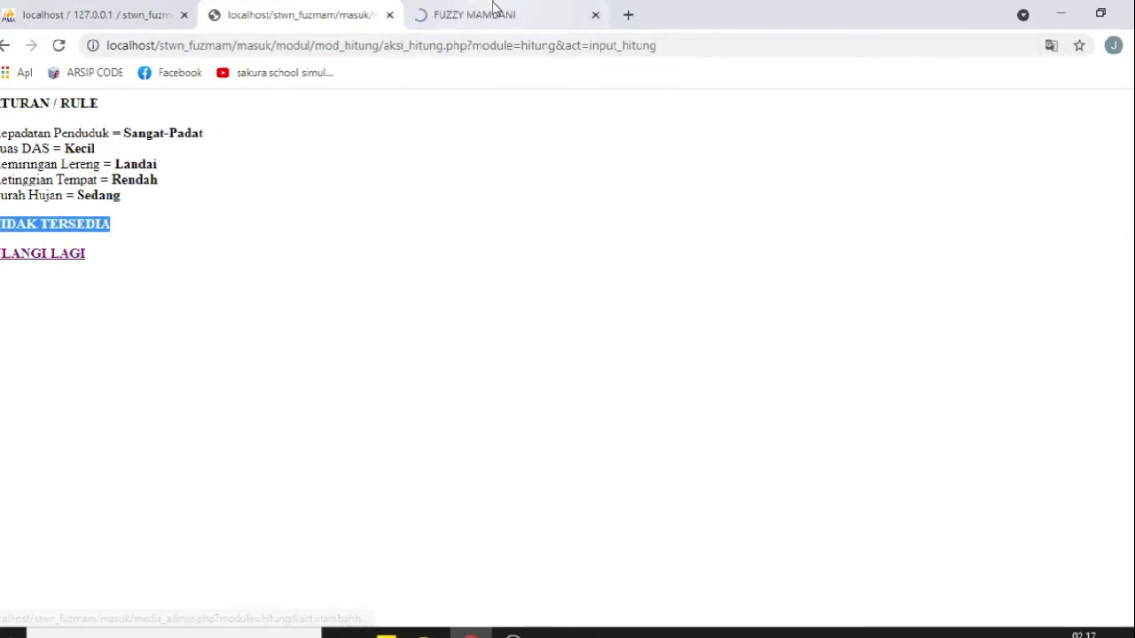
click(493, 12)
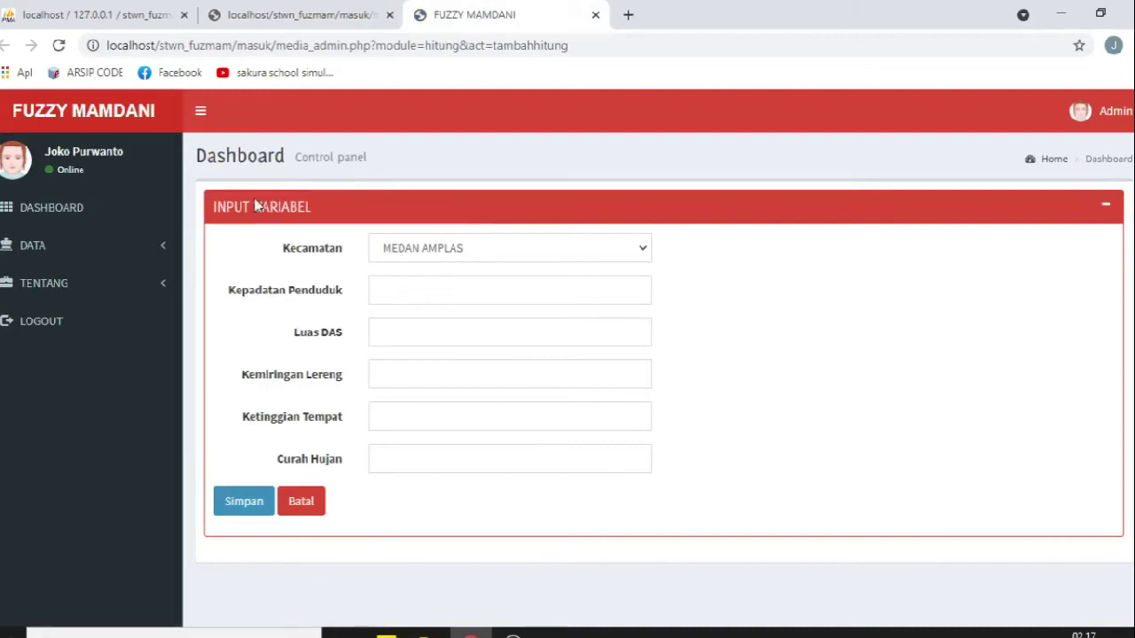
click(292, 15)
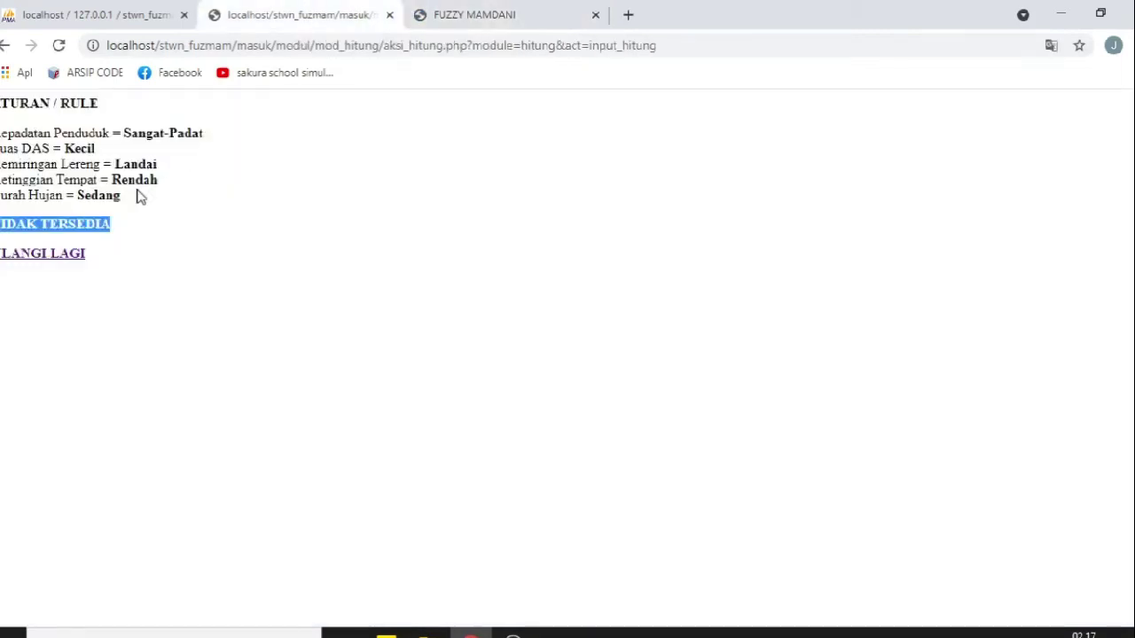
click(470, 13)
click(94, 253)
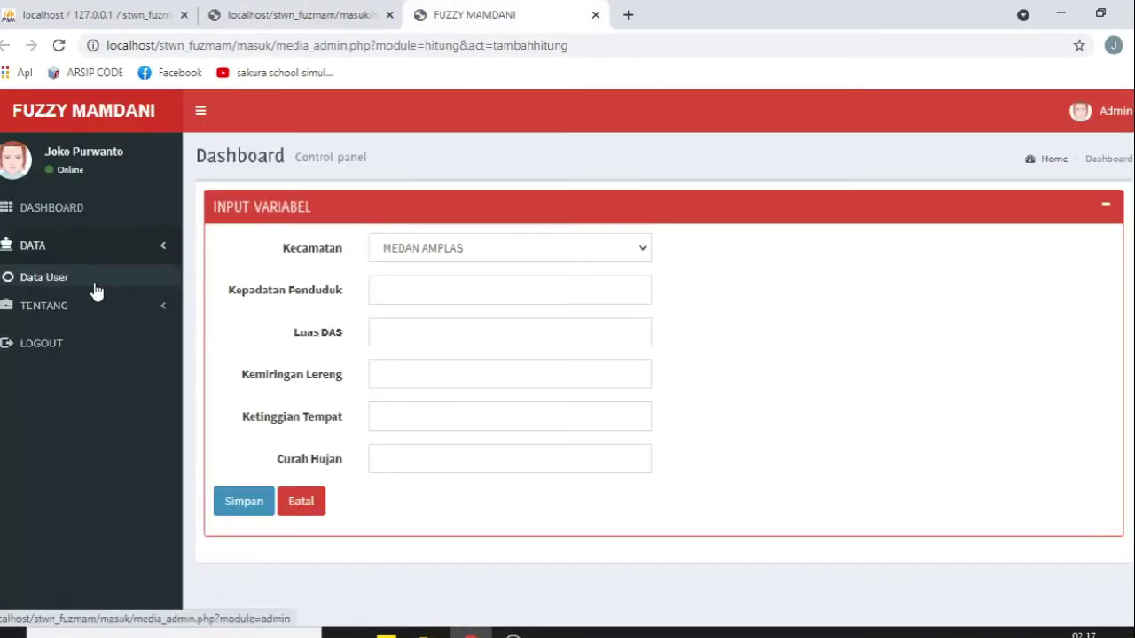
click(57, 363)
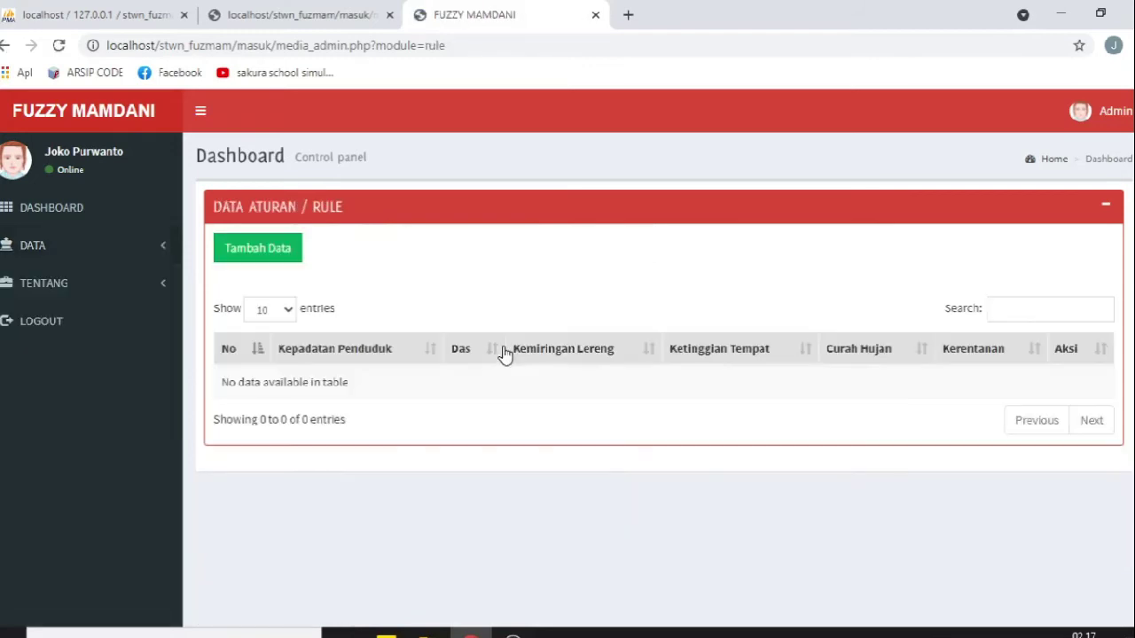
click(255, 248)
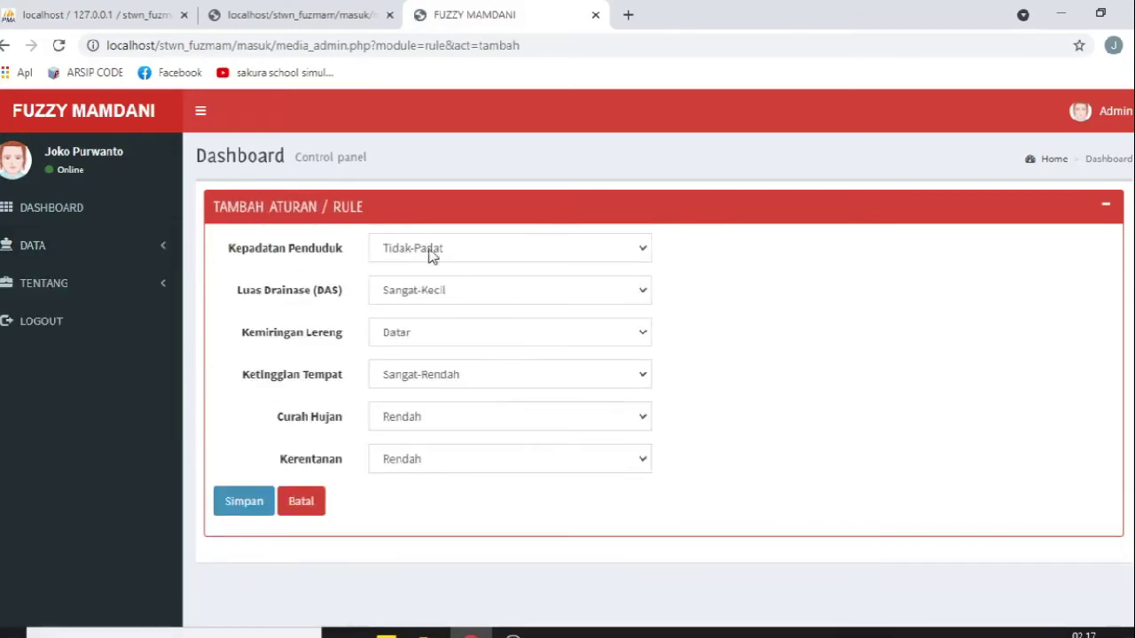
Step: Set the rule's density Sangat-Padat, drainage Kecil, slope Landai and elevation Rendah
click(273, 15)
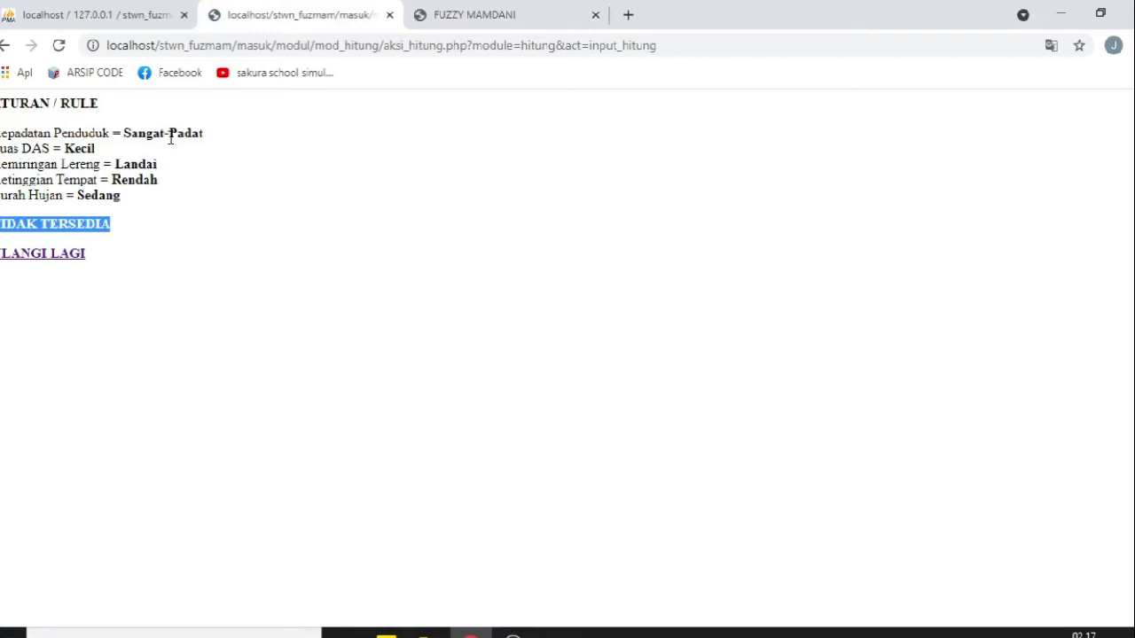
click(507, 17)
click(499, 246)
click(483, 319)
click(306, 27)
click(526, 11)
click(478, 297)
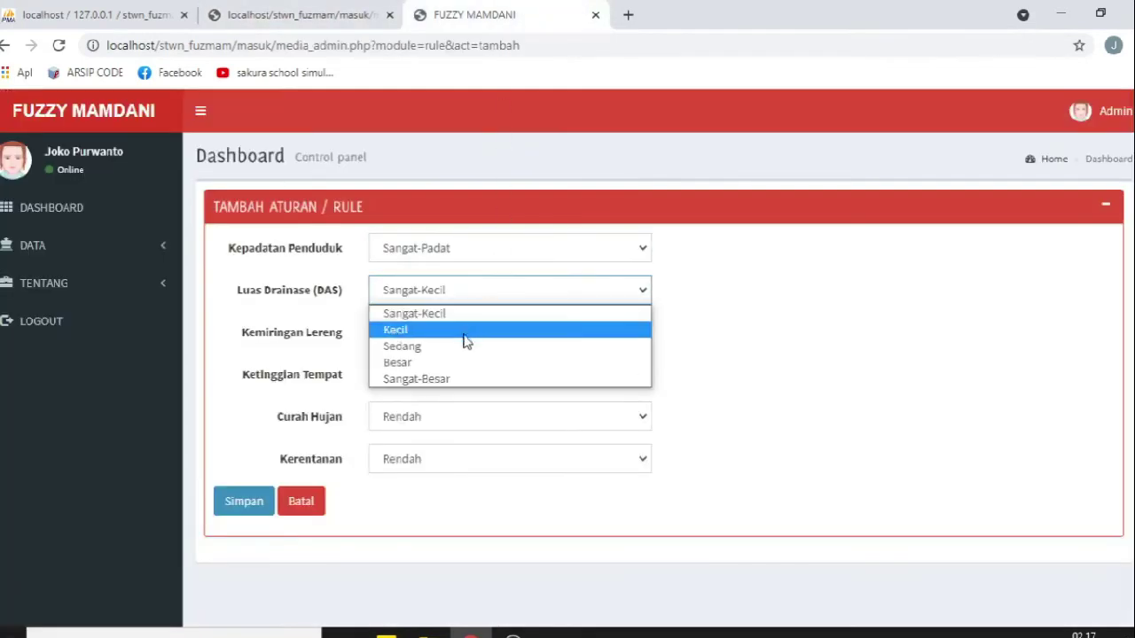
click(465, 332)
click(434, 335)
click(432, 372)
click(457, 381)
click(441, 415)
Step: Finish the rule with rainfall Sedang and vulnerability Tinggi, then save it
click(292, 14)
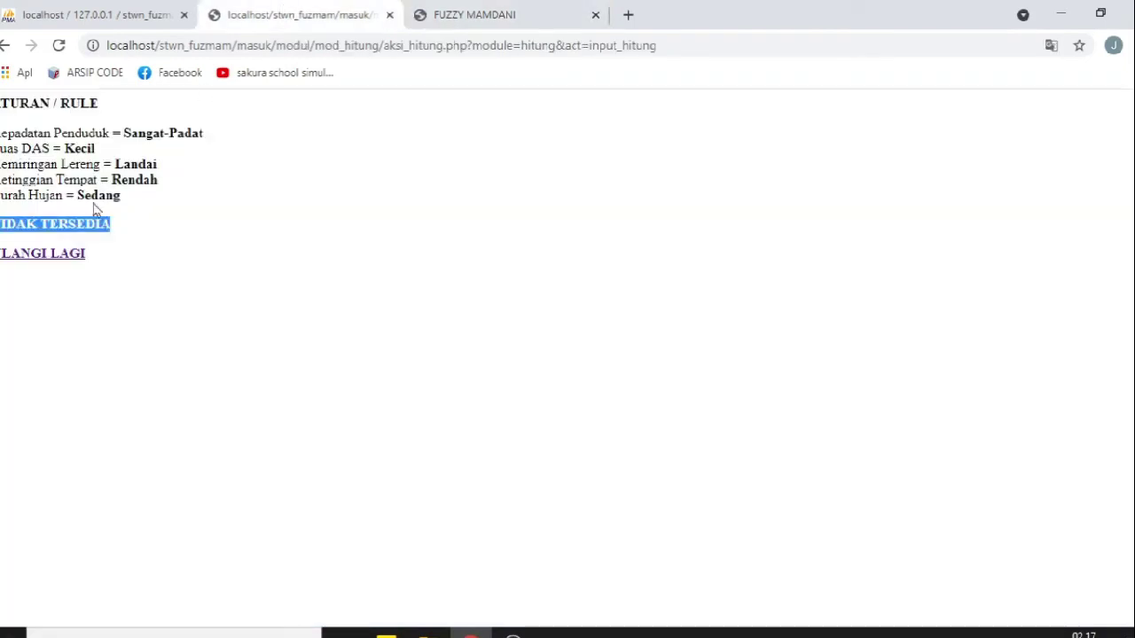
click(481, 16)
click(437, 416)
click(442, 456)
click(446, 463)
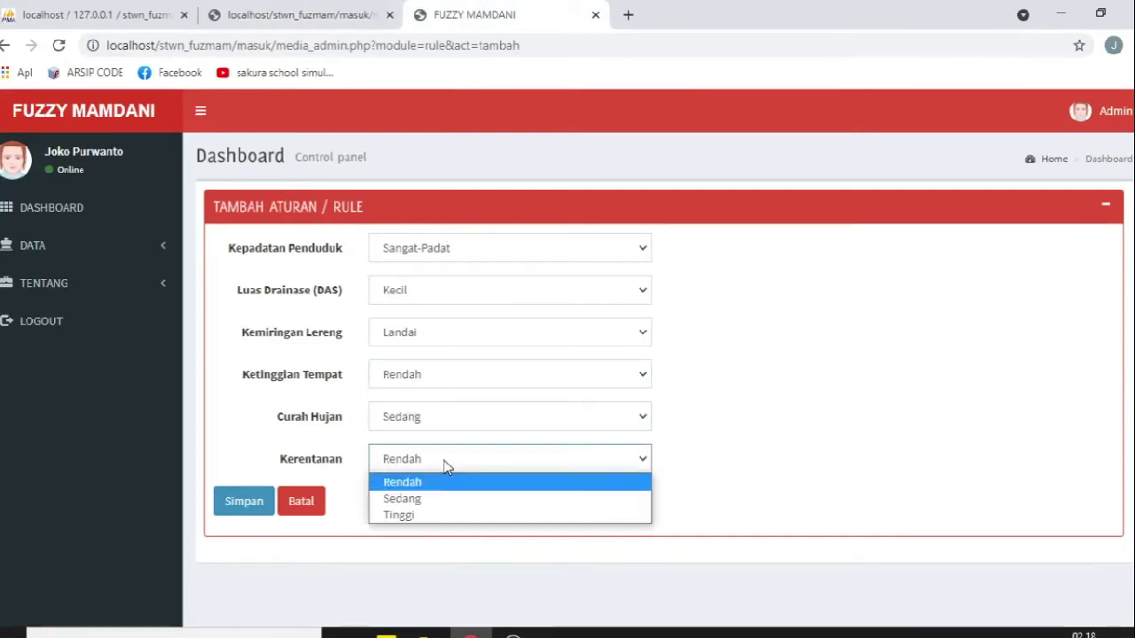
click(460, 517)
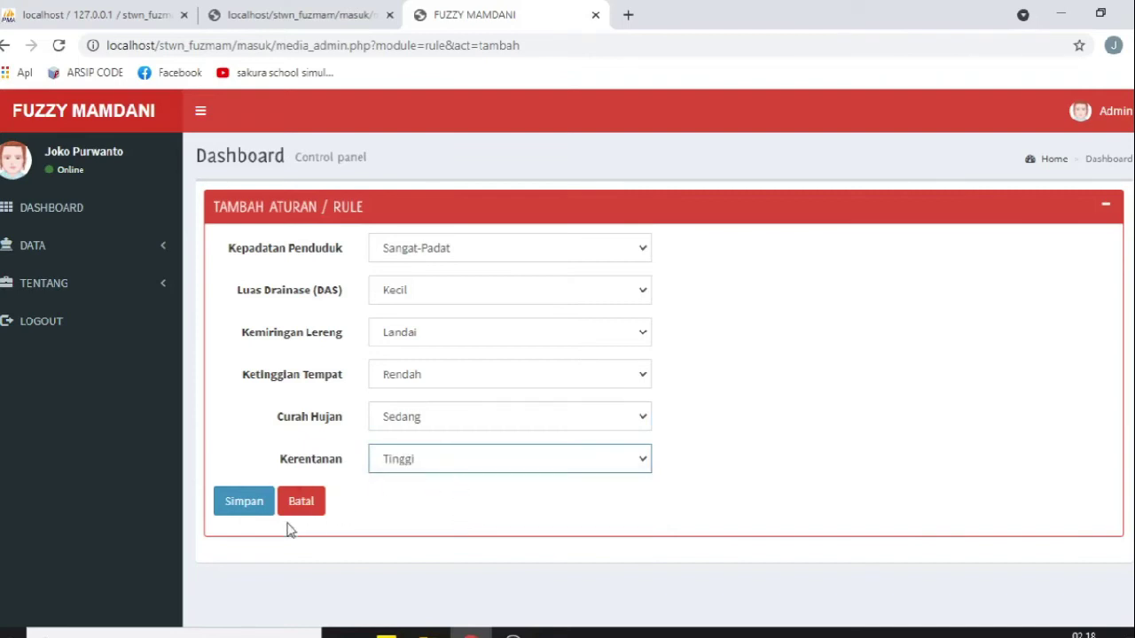
click(232, 507)
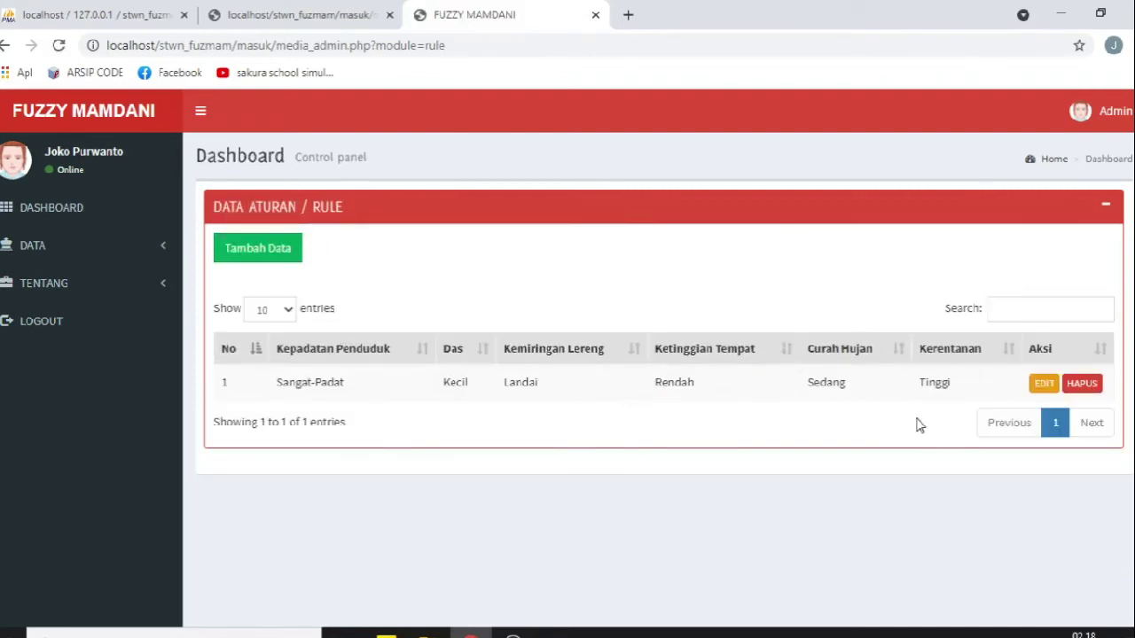
click(319, 12)
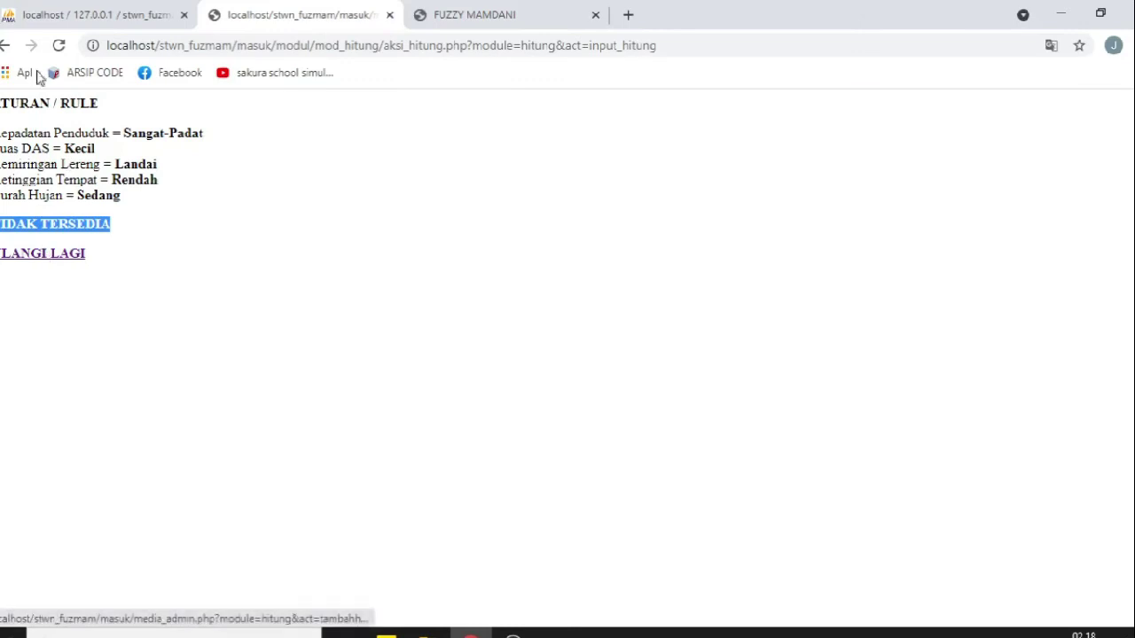
Step: Resubmit the MEDAN AMPLAS calculation, confirm its Tinggi entry, and close the rule list tab
click(7, 45)
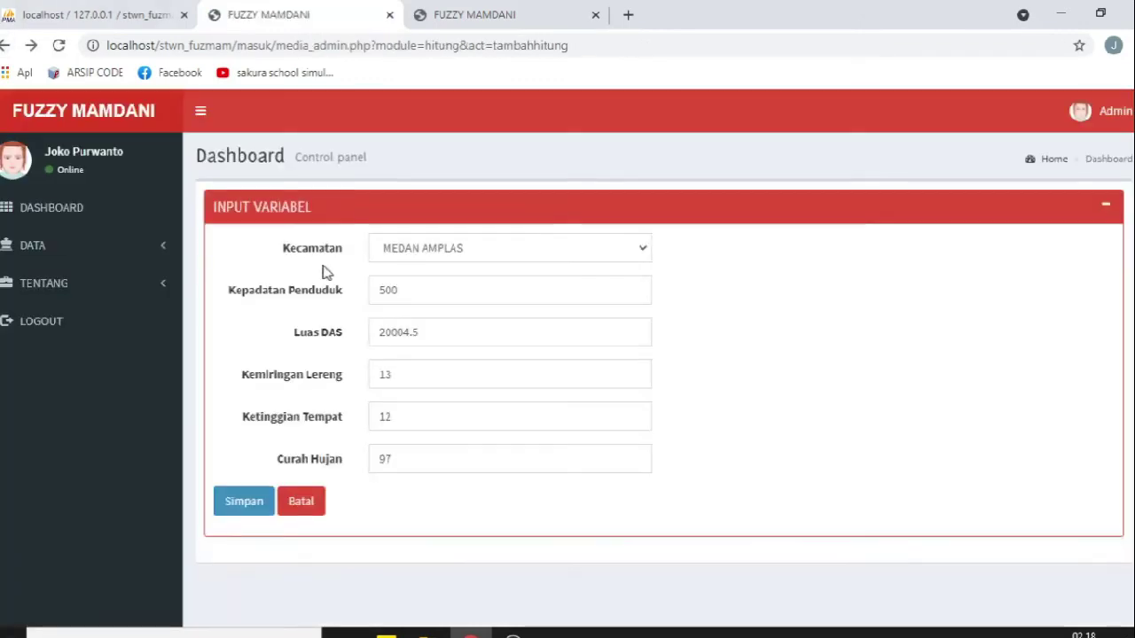
click(243, 511)
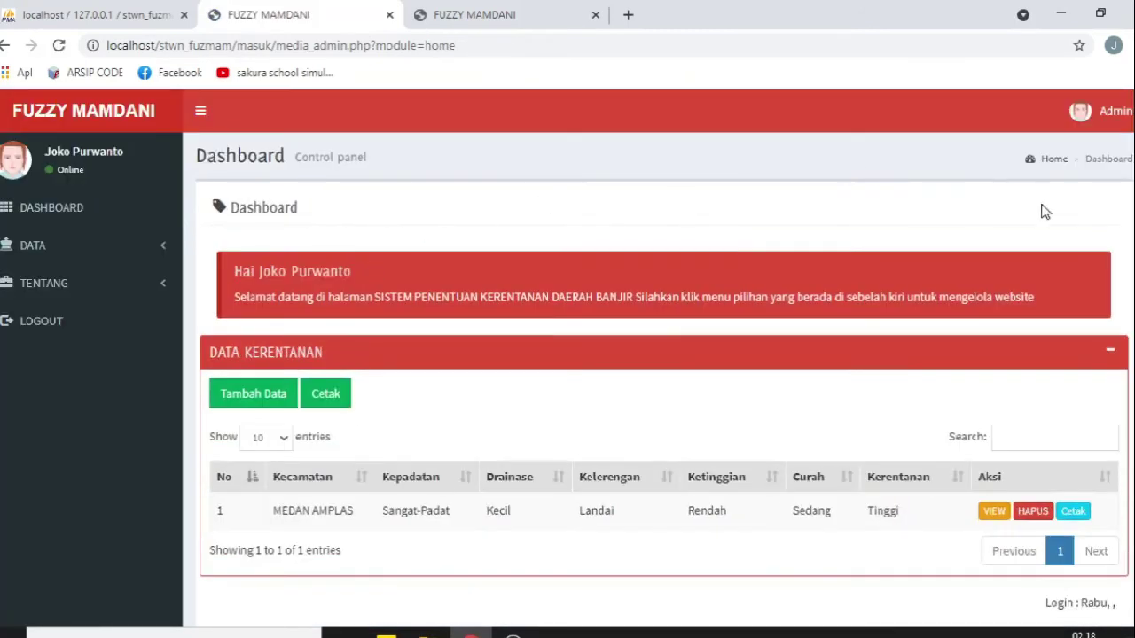
click(563, 11)
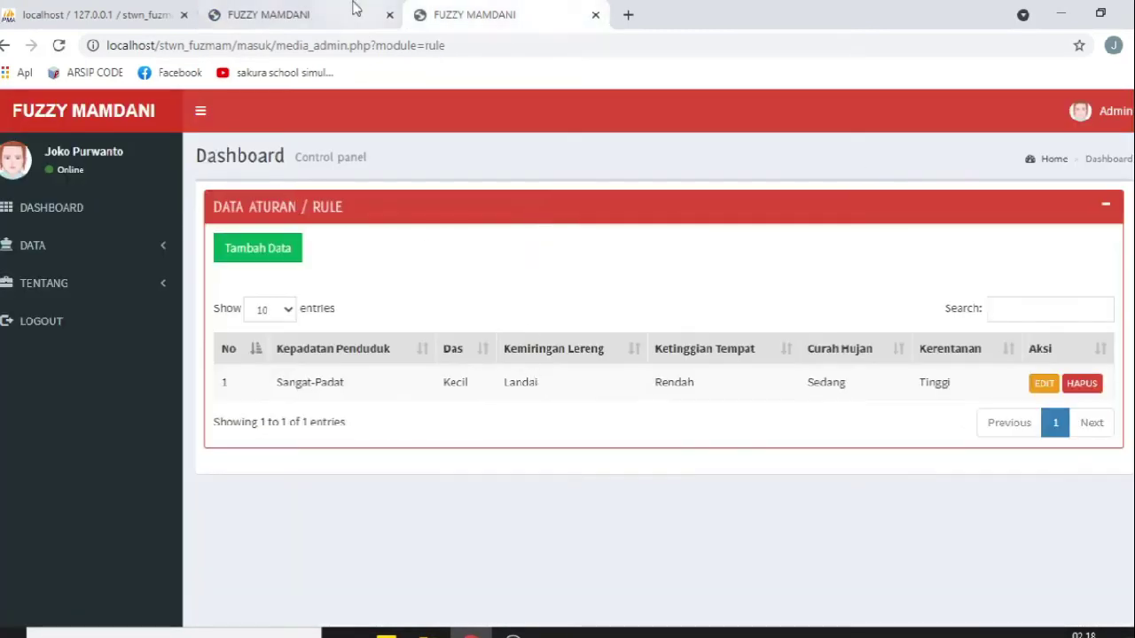
click(359, 8)
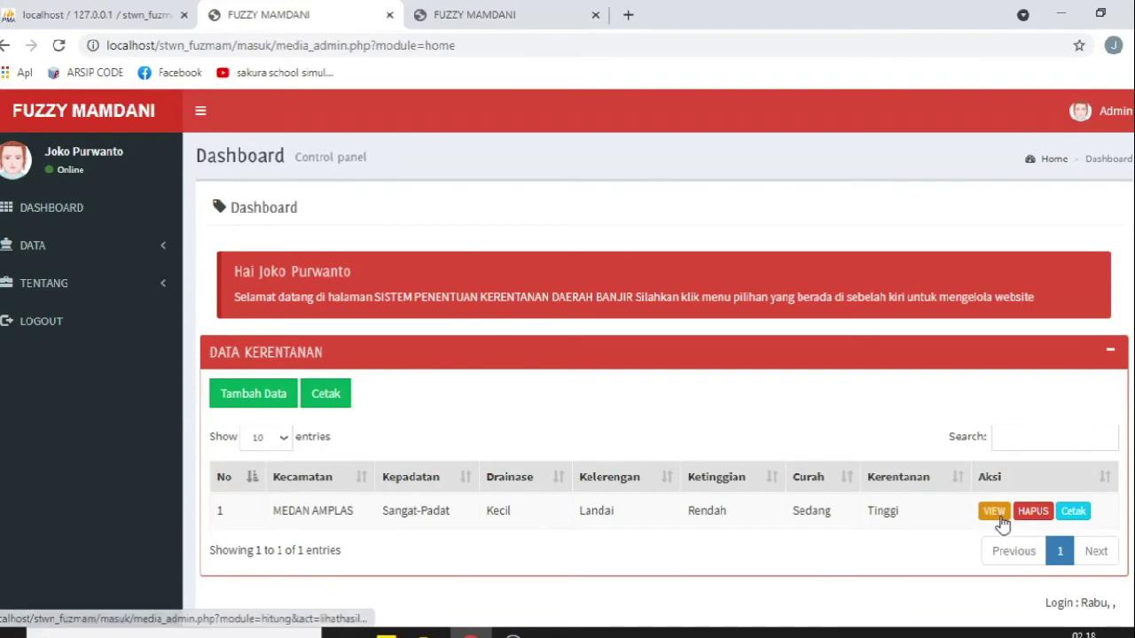
click(580, 18)
click(594, 14)
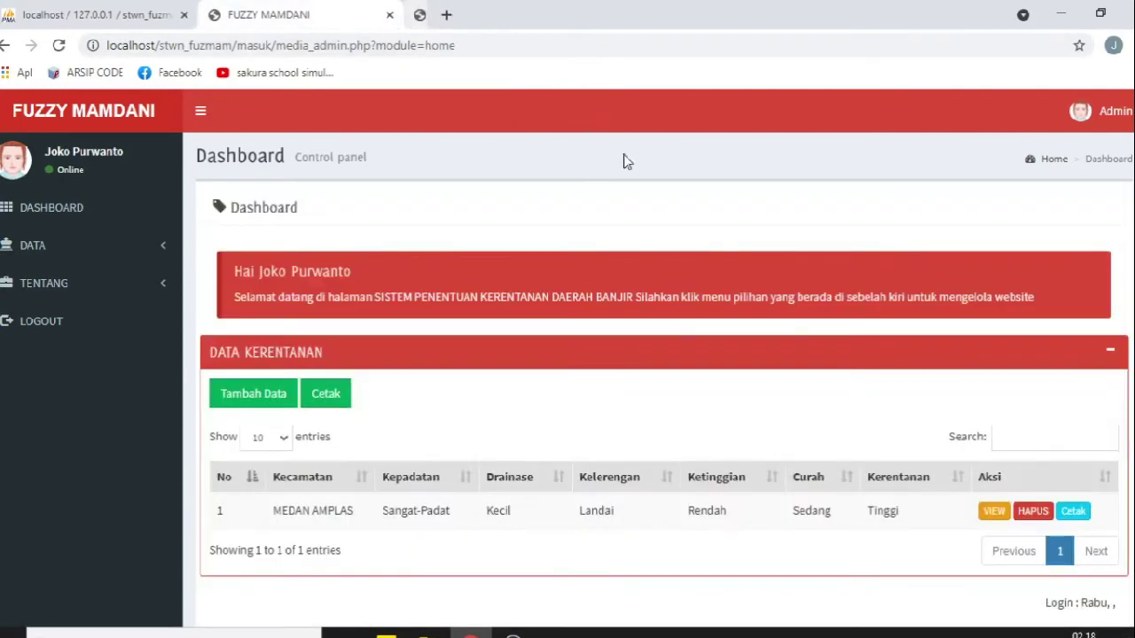
scroll(513, 366, down, 1)
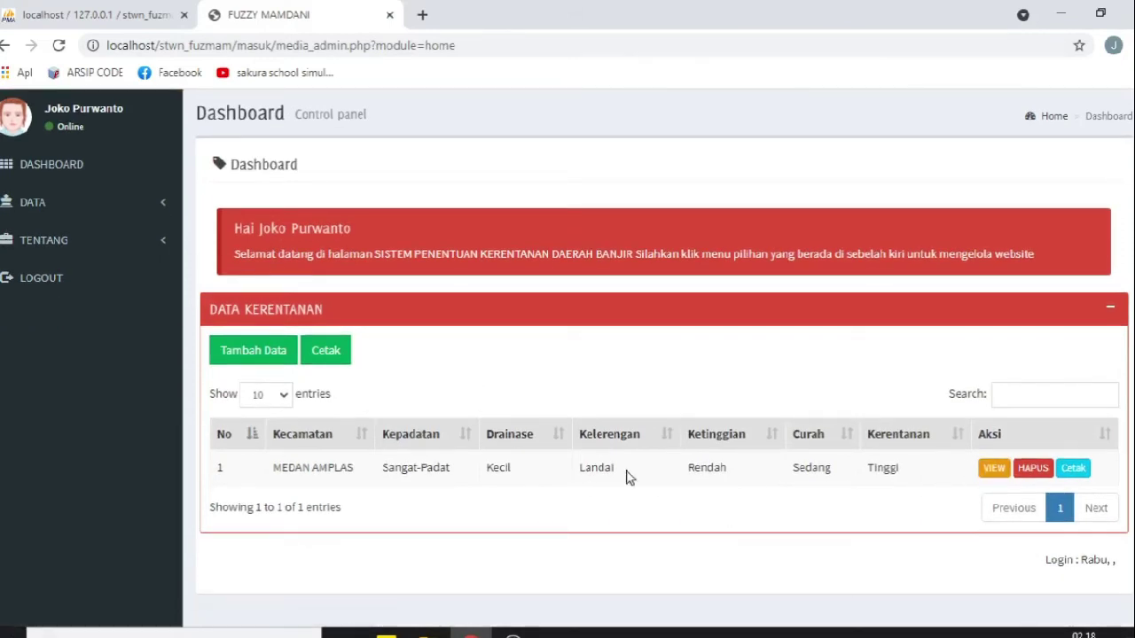
Step: Open the MEDAN AMPLAS result and inspect the Sangat Padat and Kecil (1) membership values
click(992, 469)
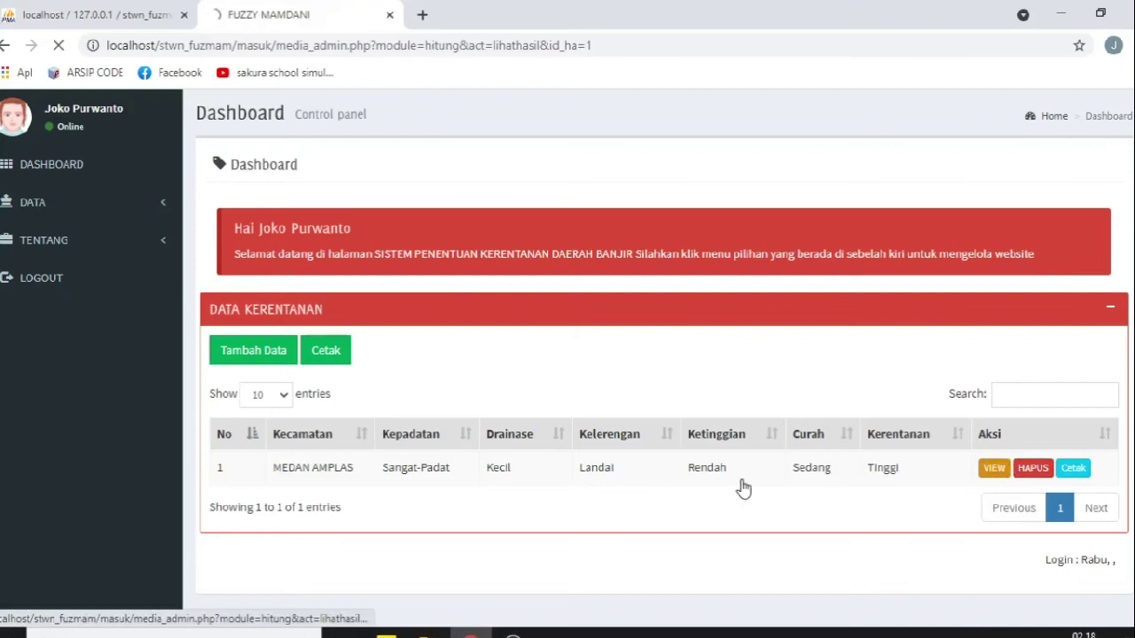
drag(215, 240, 409, 248)
scroll(545, 261, down, 1)
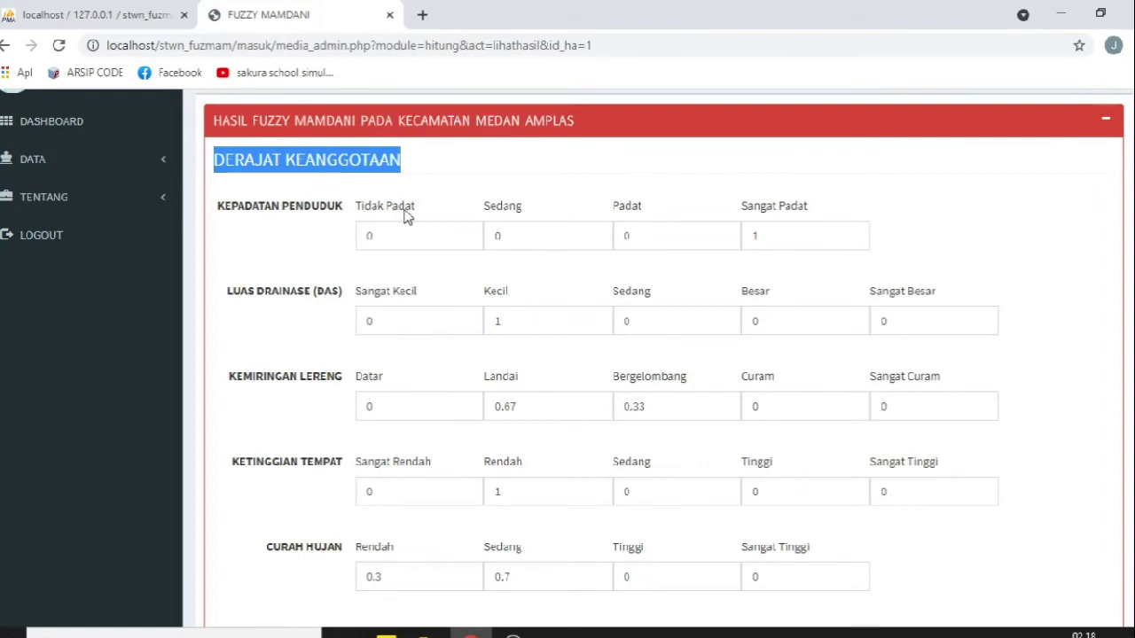
double_click(766, 236)
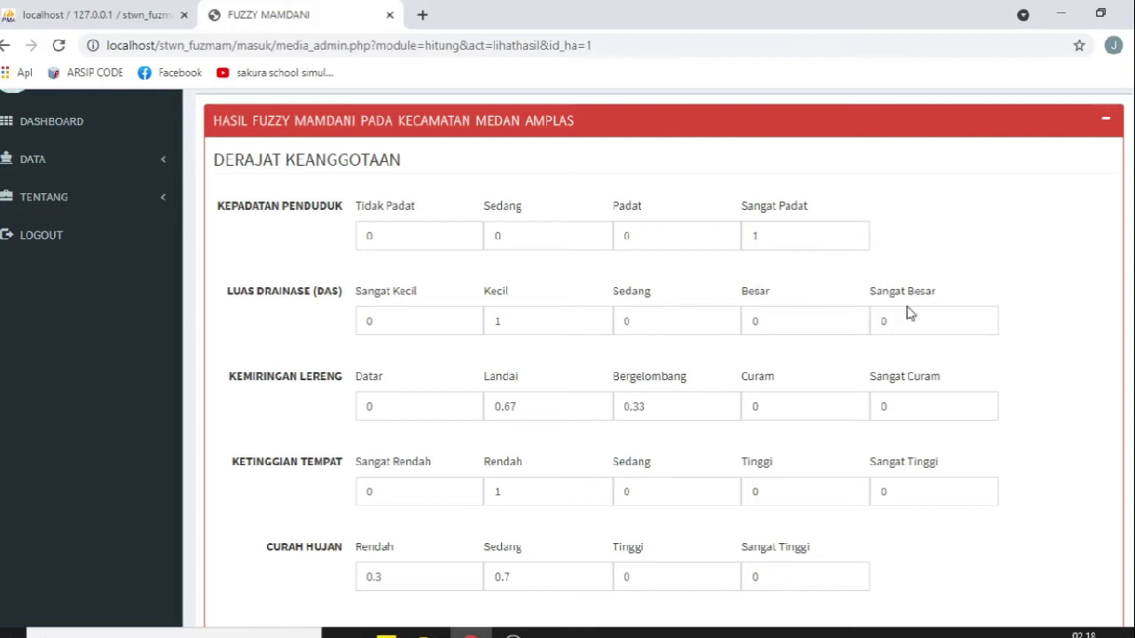
double_click(486, 323)
scroll(284, 357, down, 2)
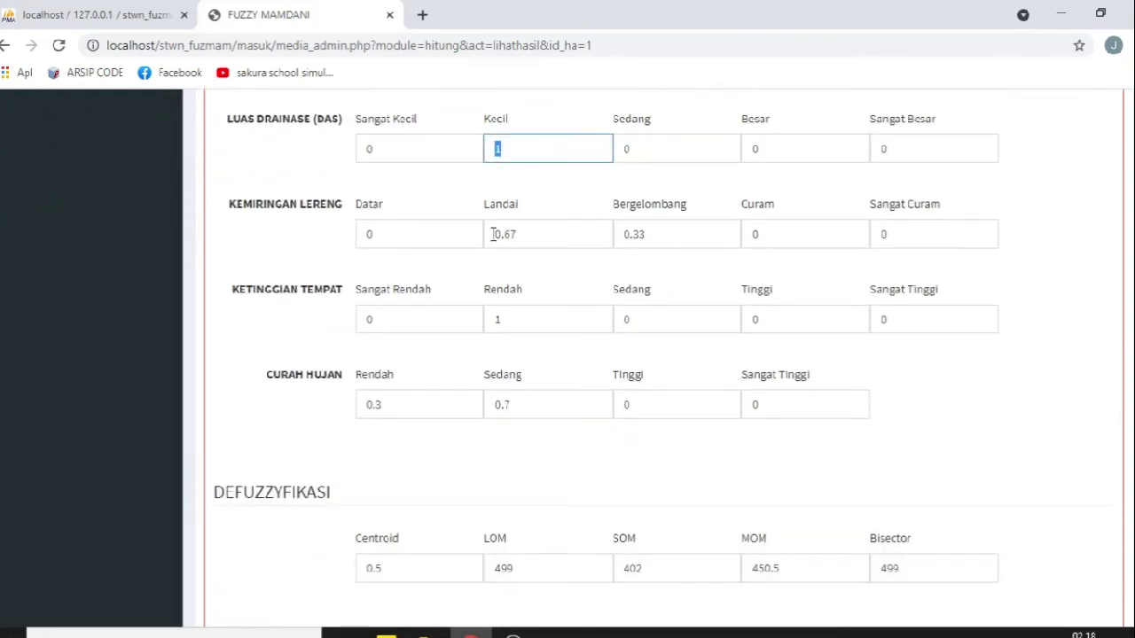
Step: Review memberships Landai 0.67, Bergelombang 0.33, elevation Rendah 1 and rainfall Rendah 0.3
drag(493, 234, 527, 233)
drag(623, 234, 681, 232)
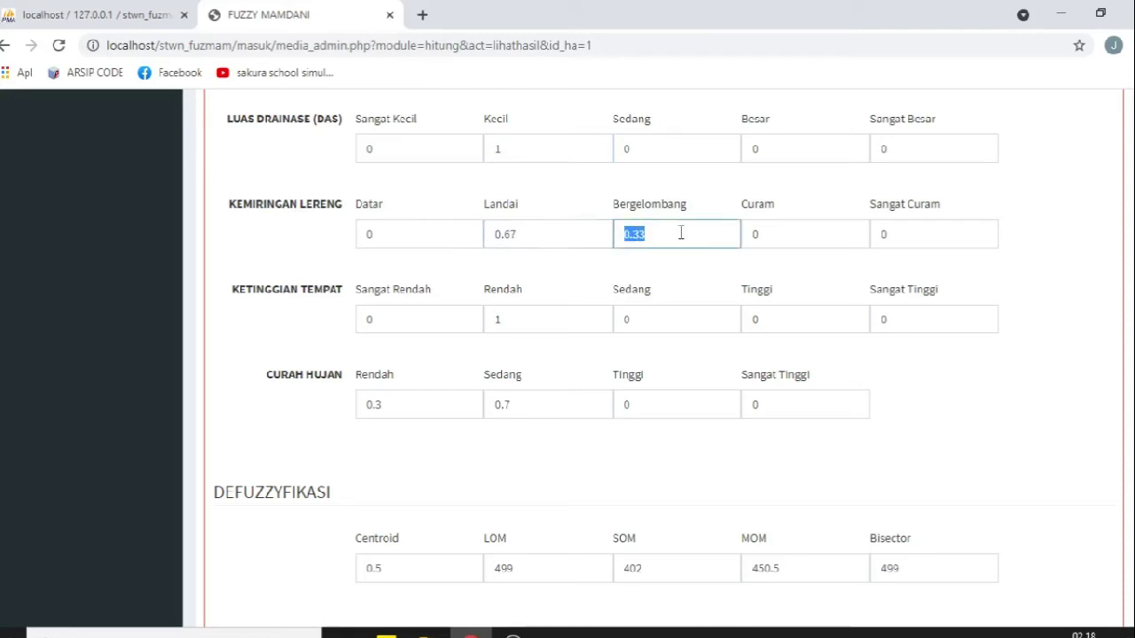
click(527, 236)
drag(658, 236, 629, 234)
drag(543, 319, 319, 425)
click(334, 437)
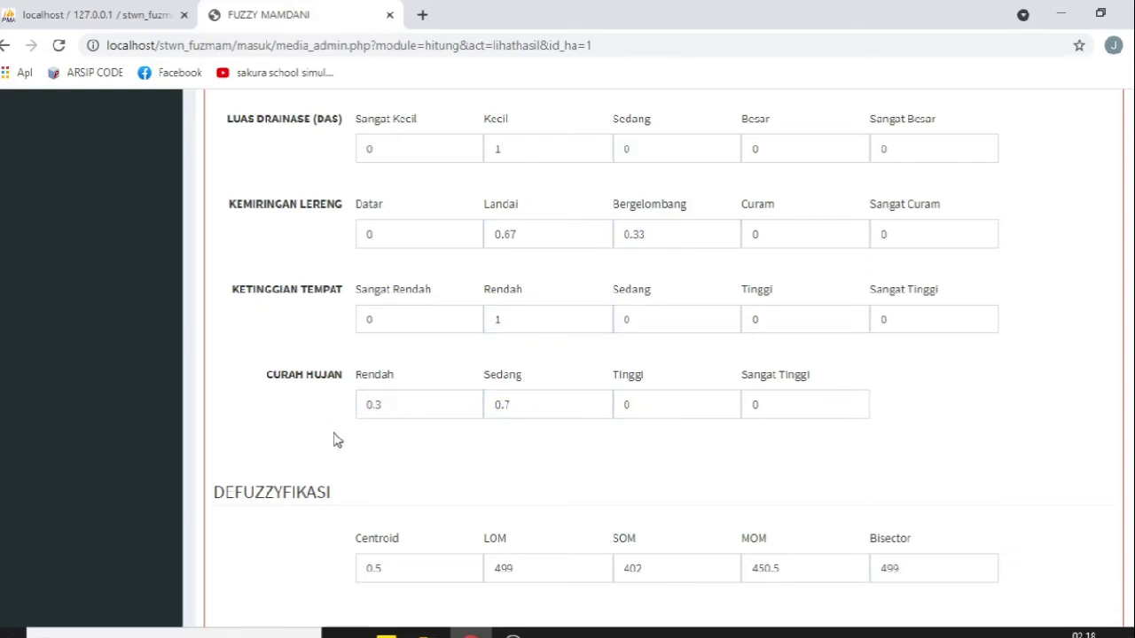
scroll(300, 387, up, 3)
scroll(342, 286, down, 4)
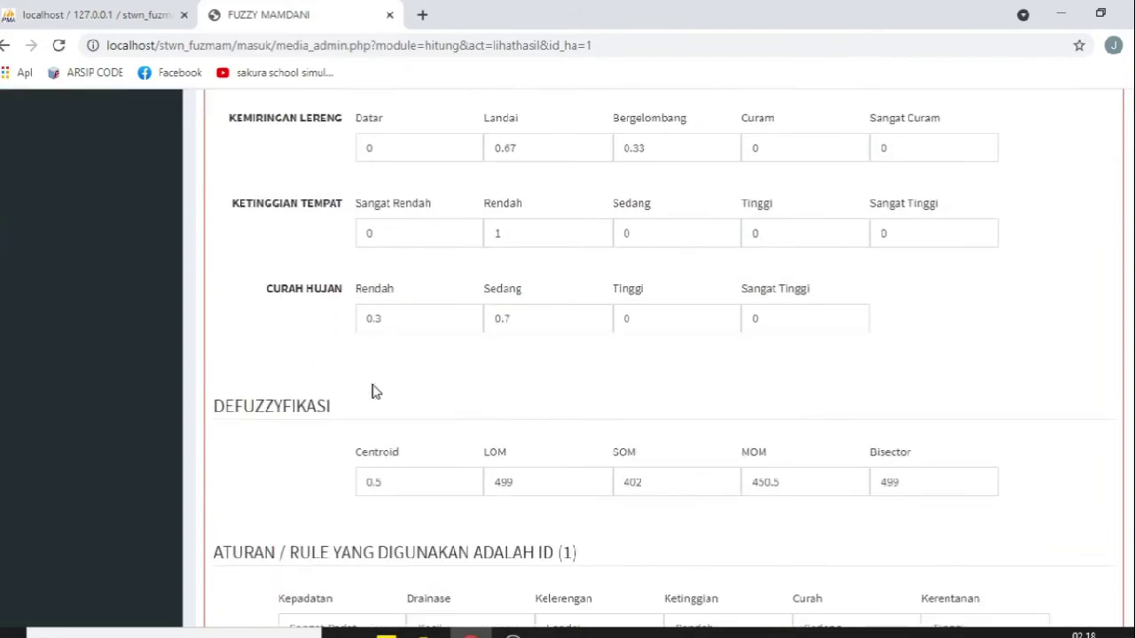
scroll(310, 334, down, 2)
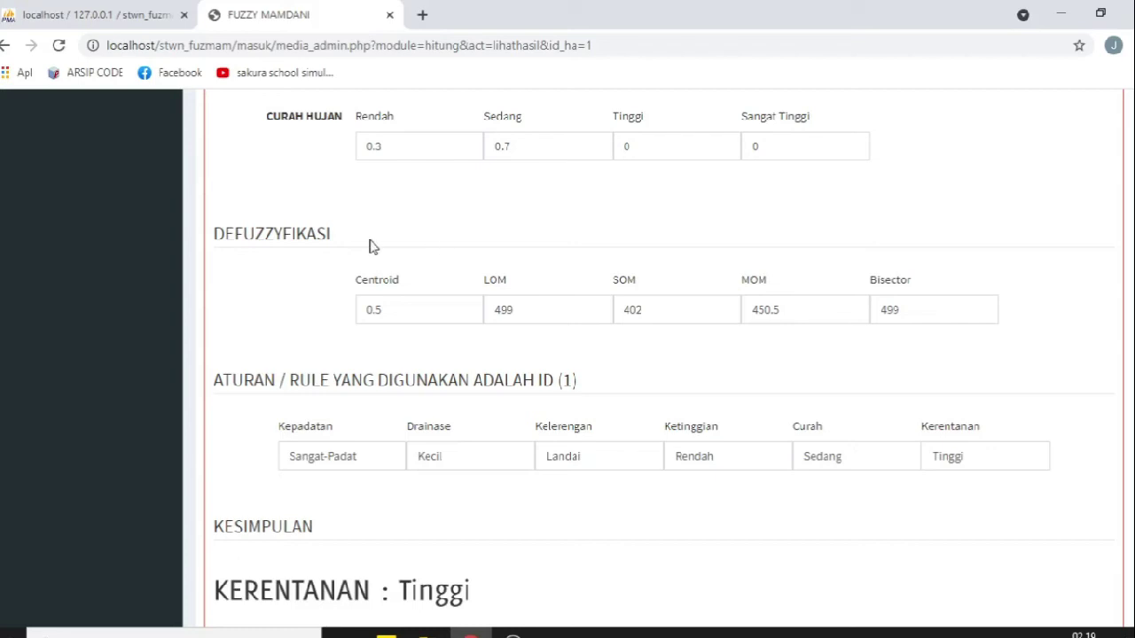
Step: Recheck the Landai 0.67, Bergelombang 0.33 and rainfall Sedang 0.7 membership degrees
drag(348, 241, 224, 237)
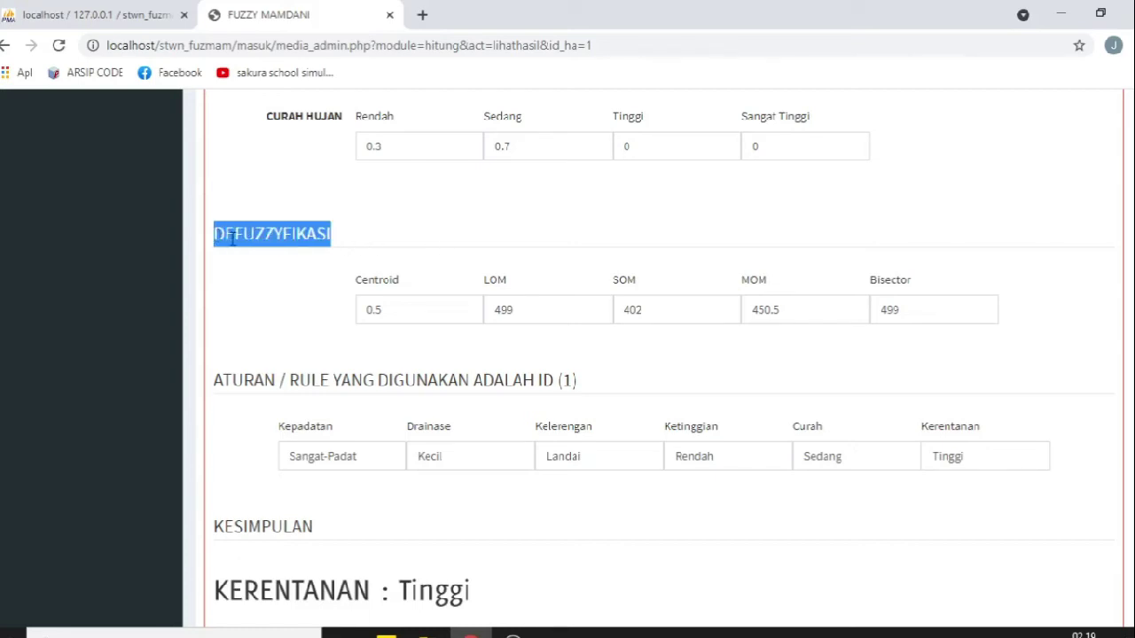
scroll(423, 233, up, 2)
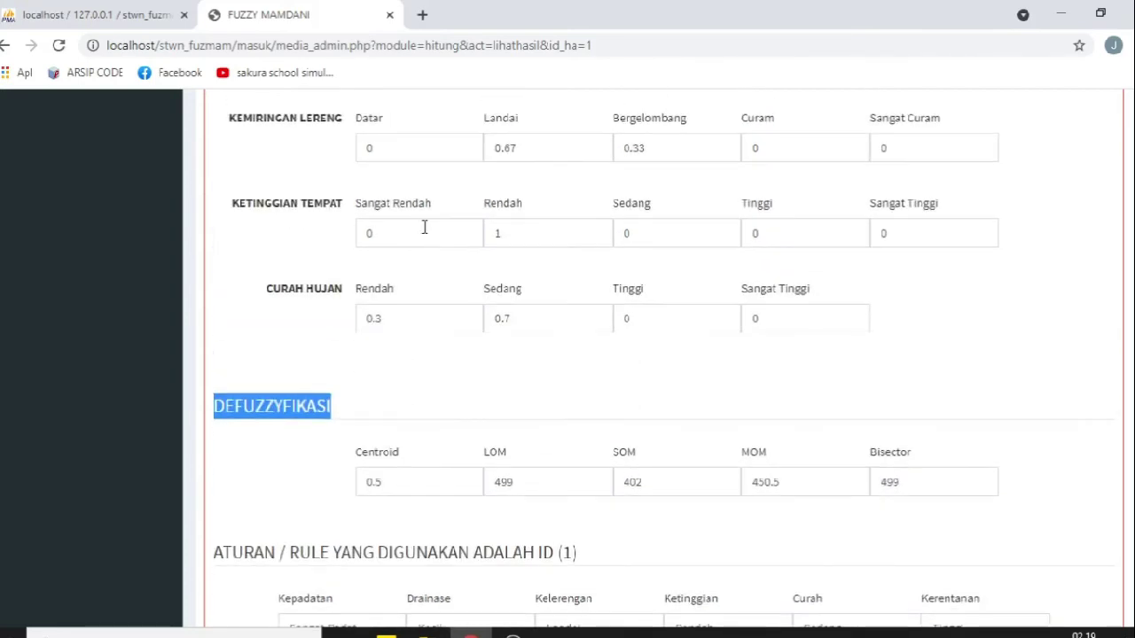
scroll(453, 368, up, 3)
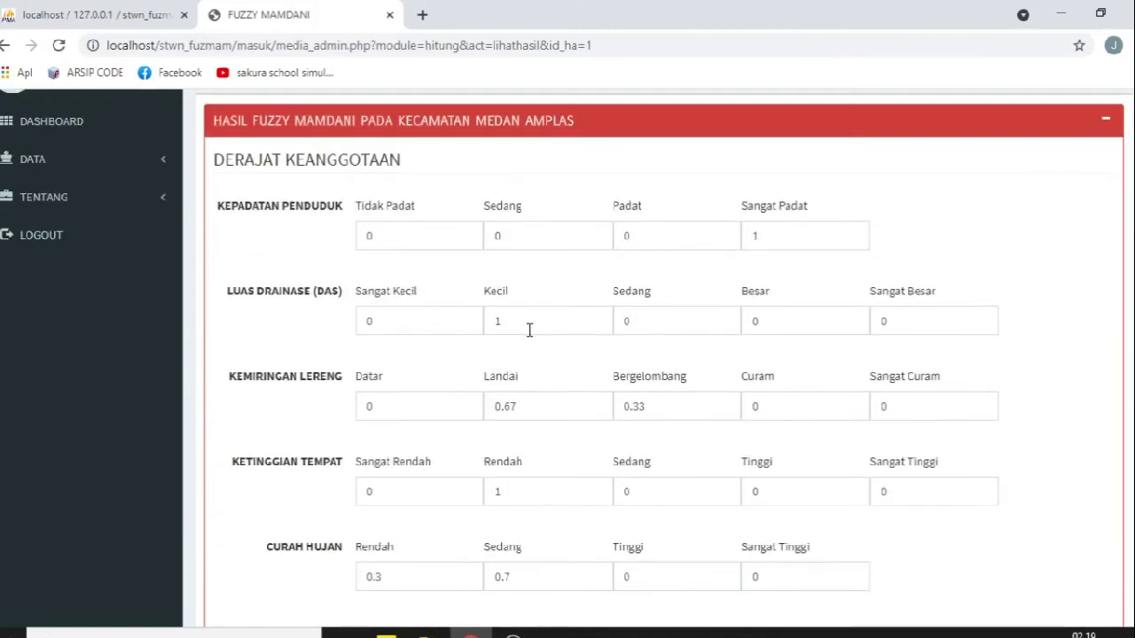
double_click(532, 409)
double_click(659, 406)
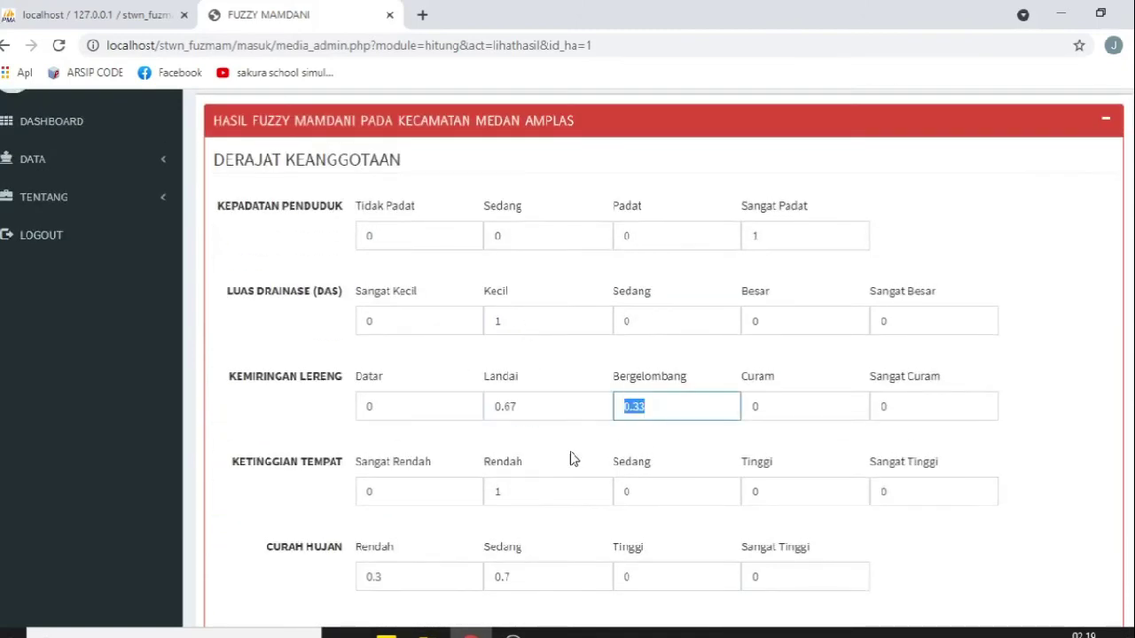
scroll(570, 448, down, 2)
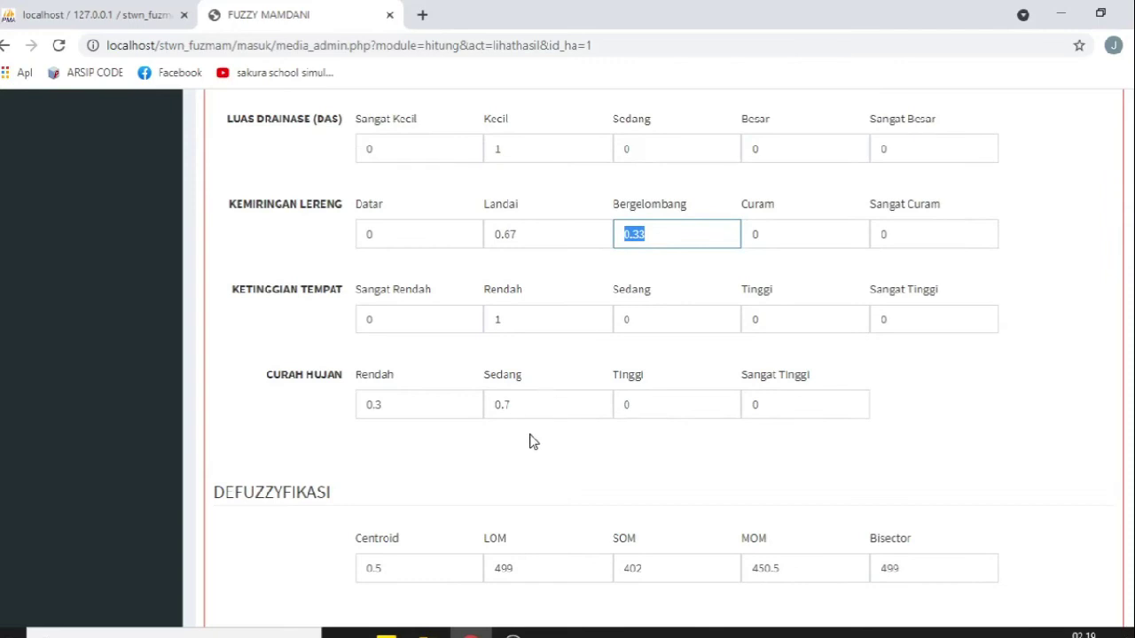
scroll(532, 442, up, 2)
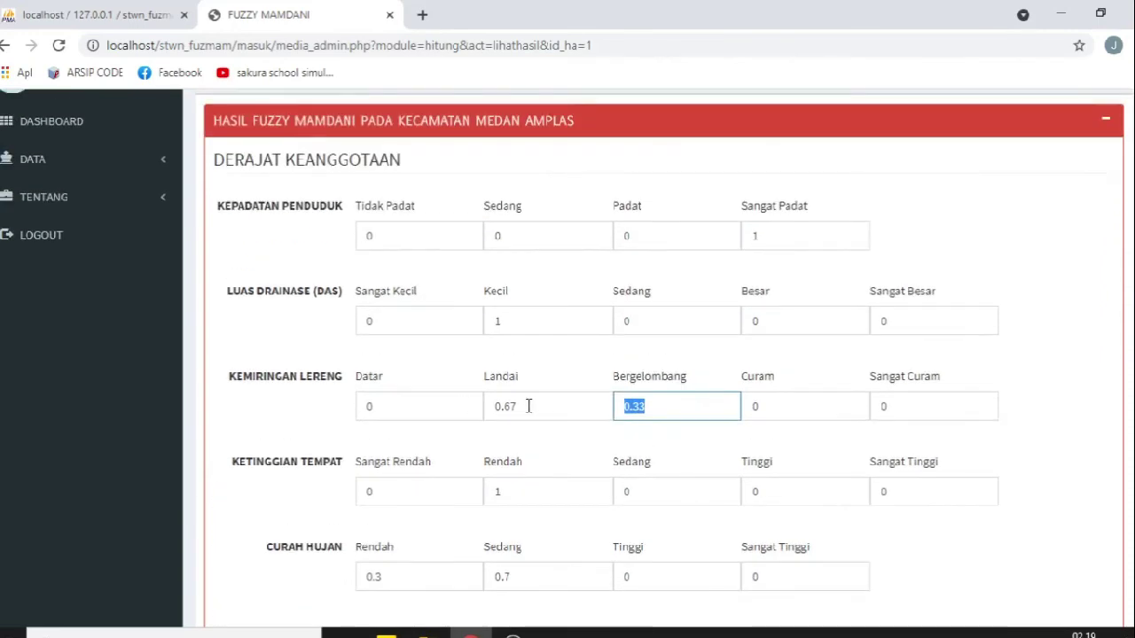
scroll(571, 460, down, 2)
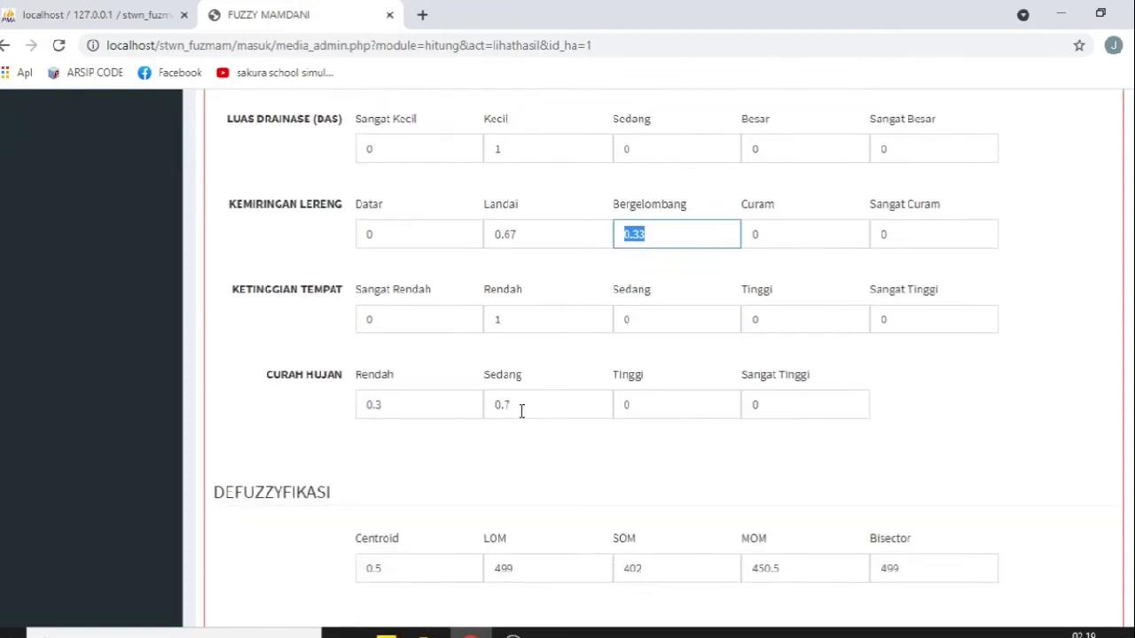
drag(535, 403, 465, 415)
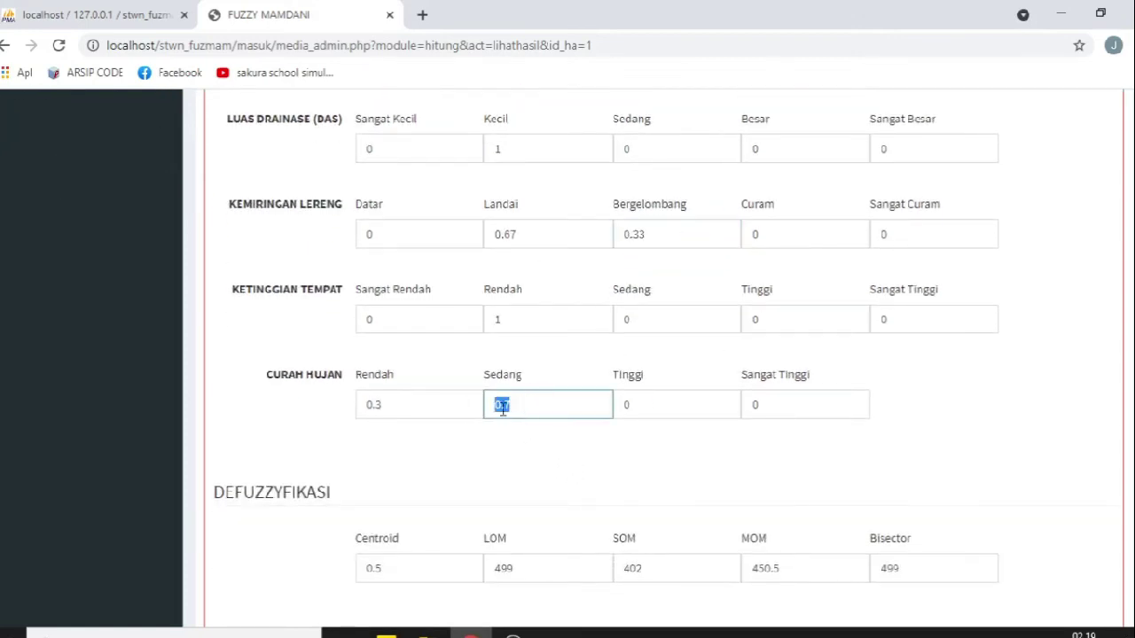
scroll(548, 479, down, 2)
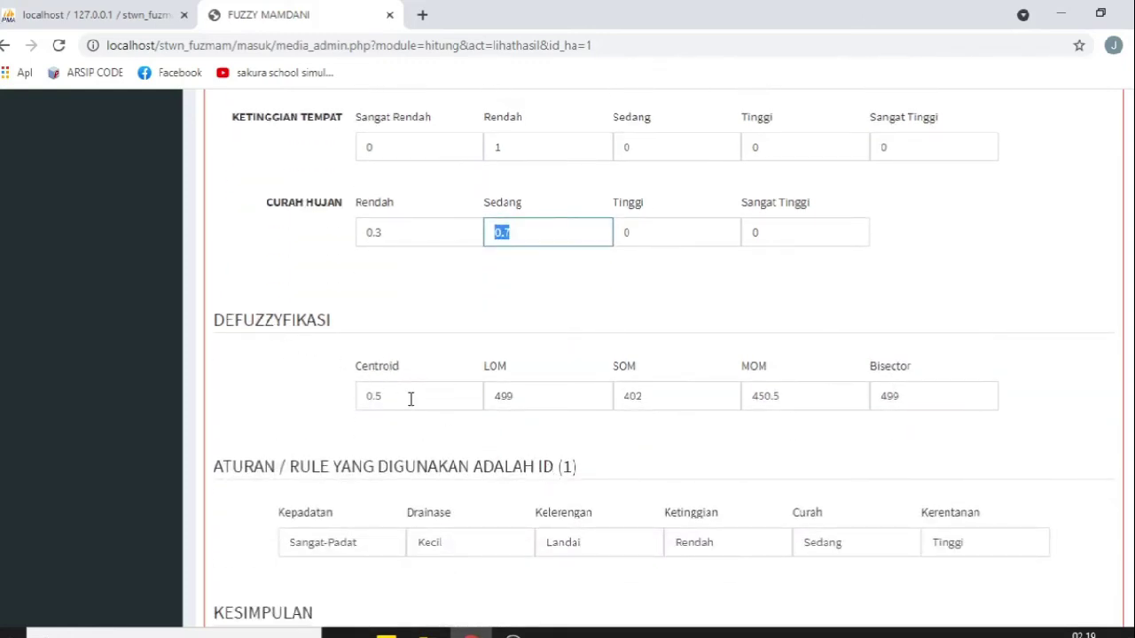
Step: Review Centroid 0.5, LOM 499, SOM 402, MOM 450.5, Bisector 499 and the Tinggi conclusion
drag(410, 397, 323, 407)
drag(539, 408, 485, 403)
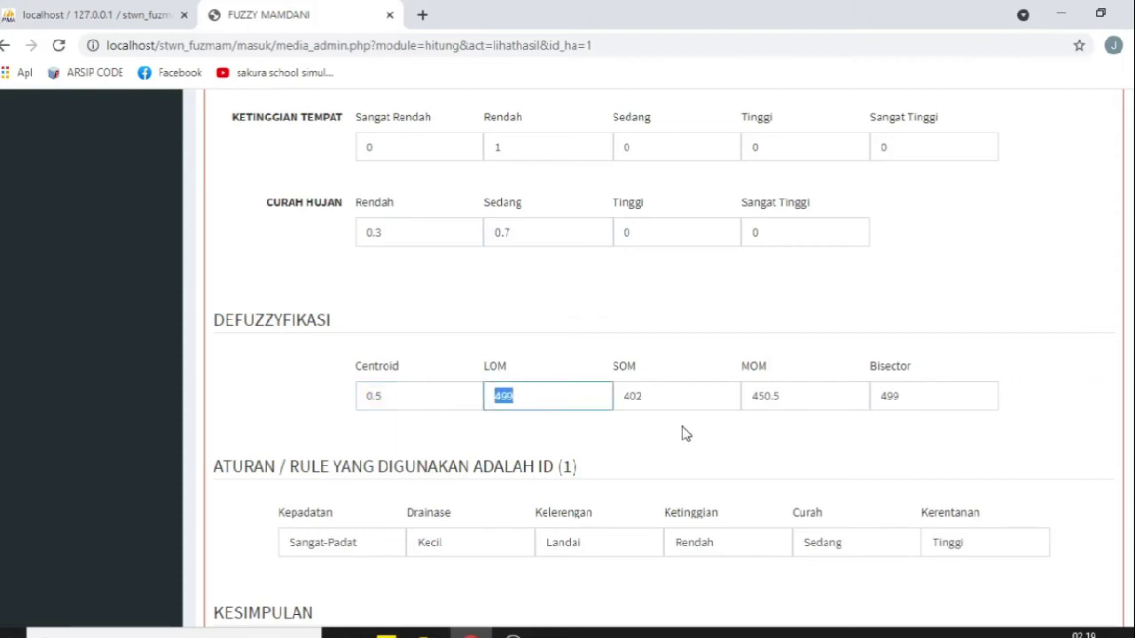
drag(633, 398, 721, 496)
drag(790, 396, 710, 476)
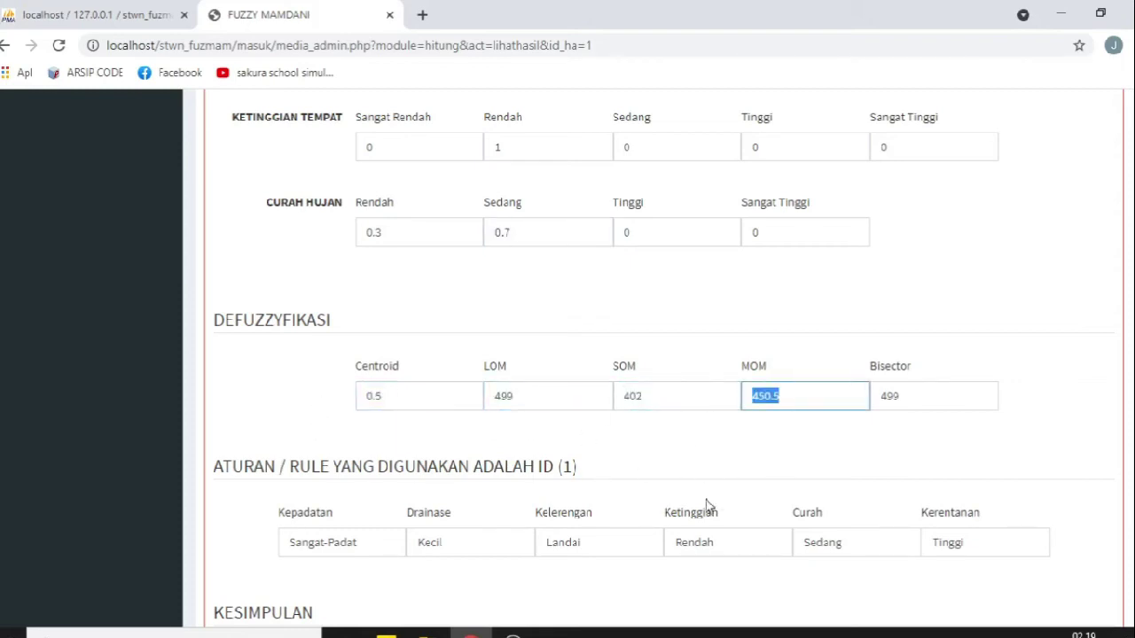
drag(921, 401, 603, 458)
scroll(523, 447, down, 3)
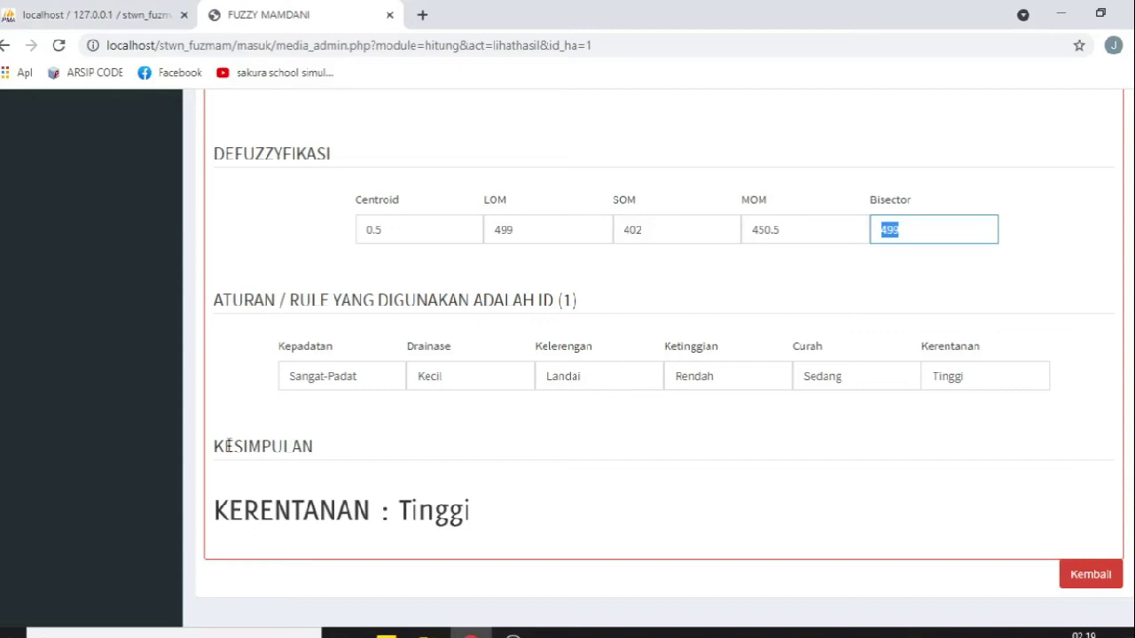
drag(218, 446, 393, 497)
click(542, 529)
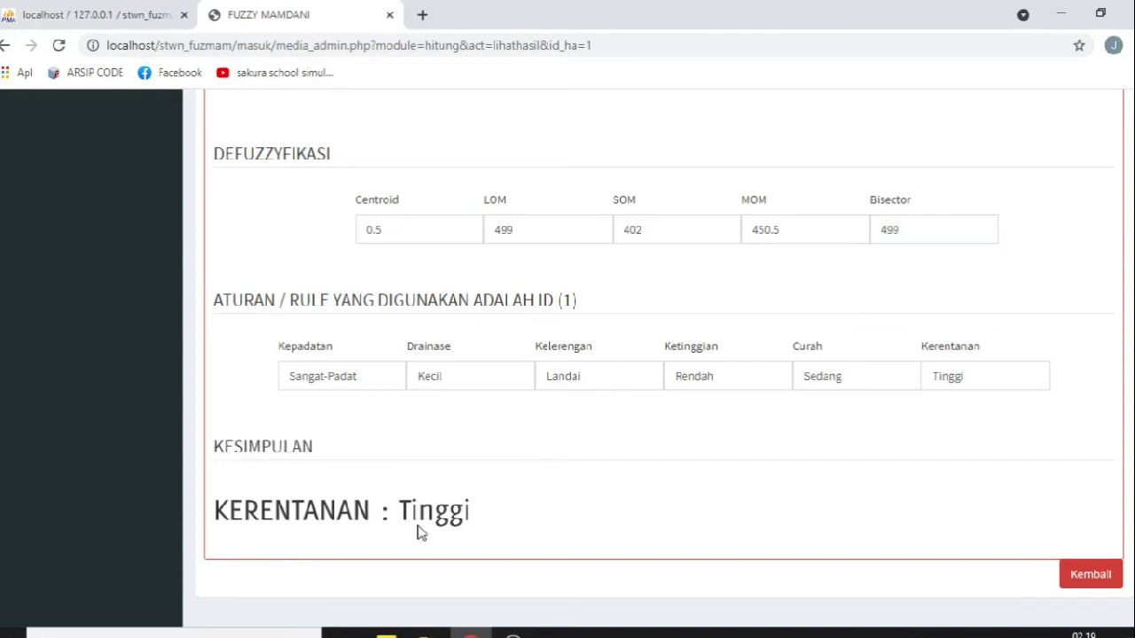
scroll(667, 490, up, 5)
scroll(671, 494, down, 5)
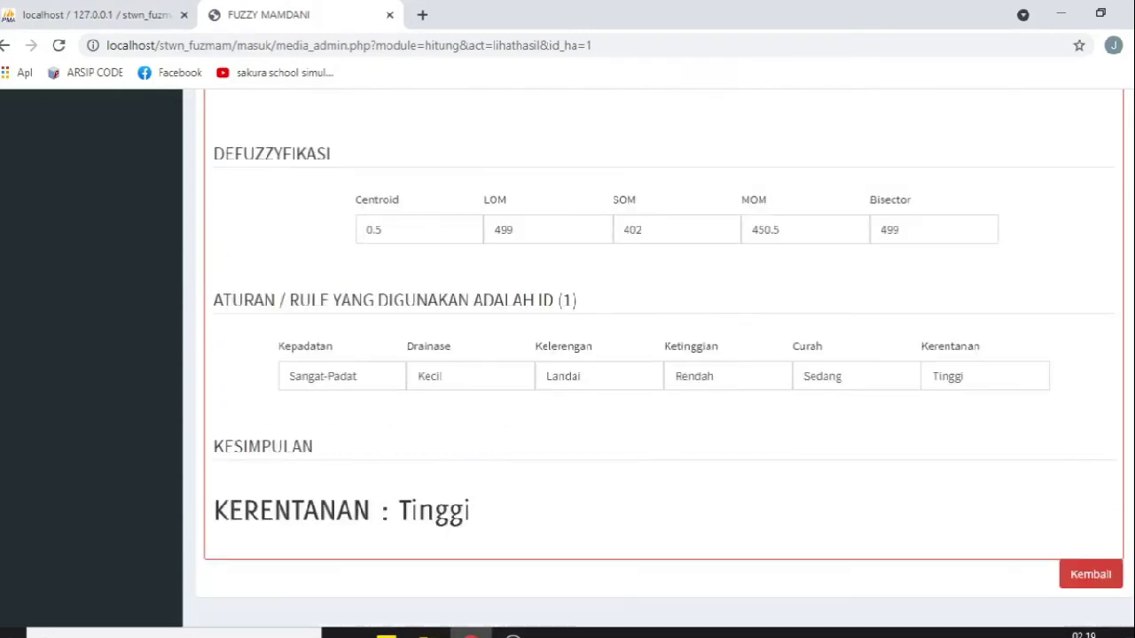
click(1110, 575)
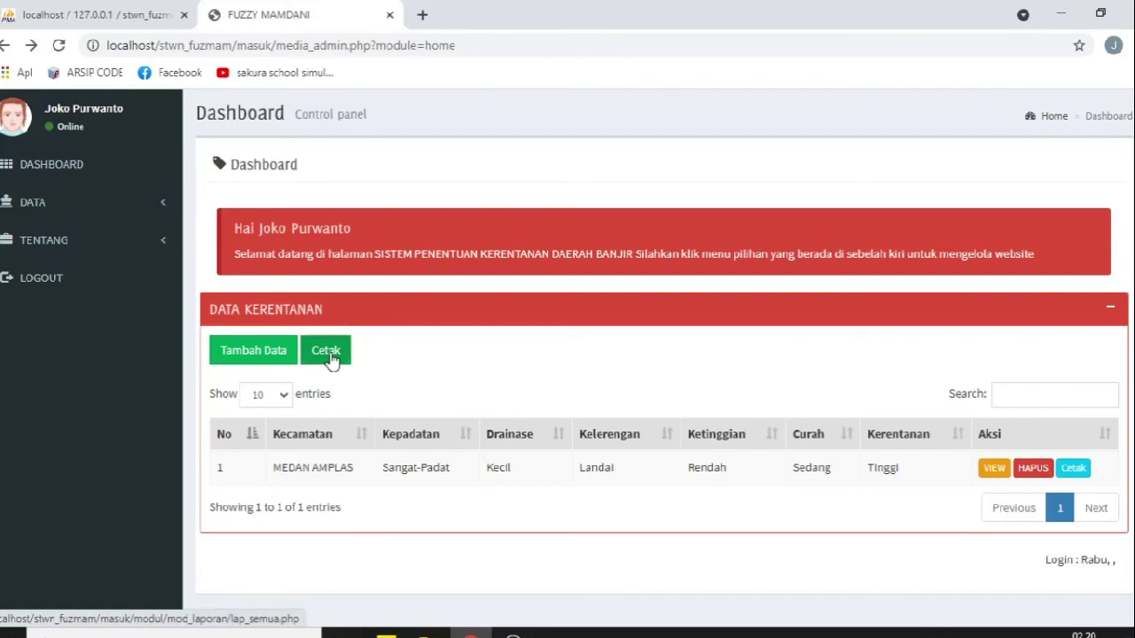
Step: View the lap_satu.php report for MEDAN AMPLAS, close it, and begin a new data entry
click(1072, 468)
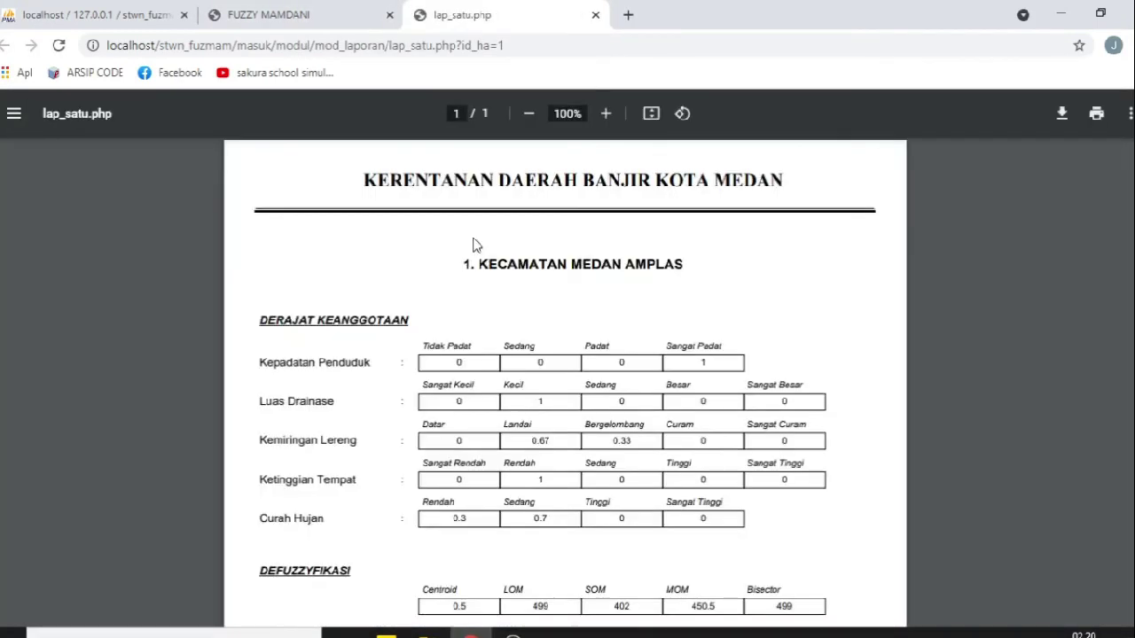
scroll(582, 210, down, 1)
drag(580, 182, 682, 180)
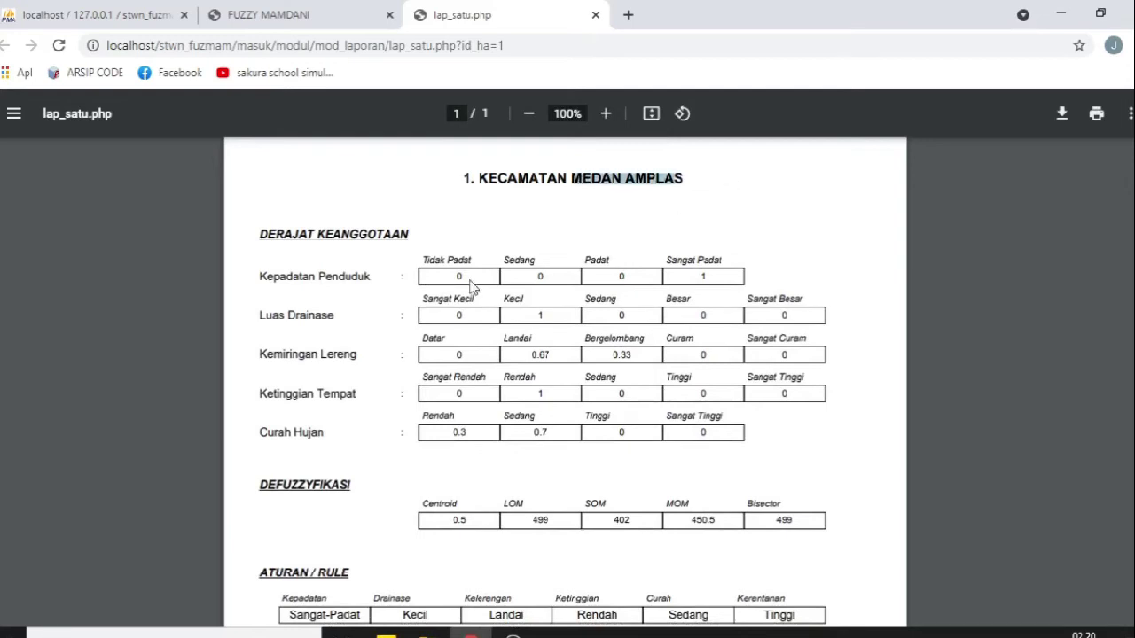
scroll(378, 262, down, 5)
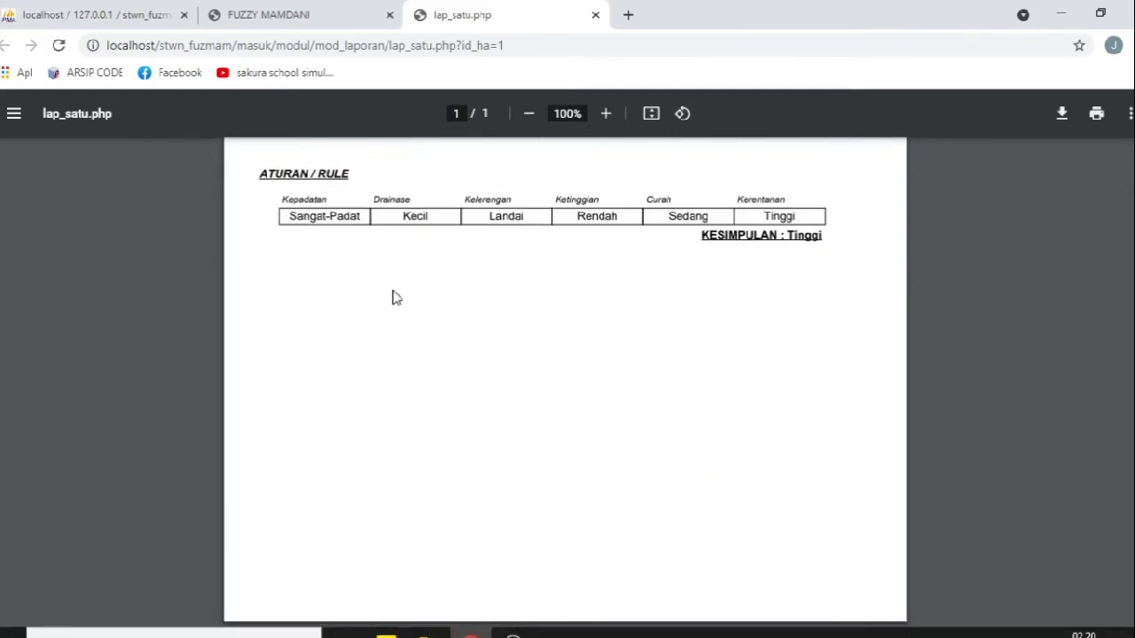
scroll(392, 296, up, 3)
scroll(403, 324, up, 3)
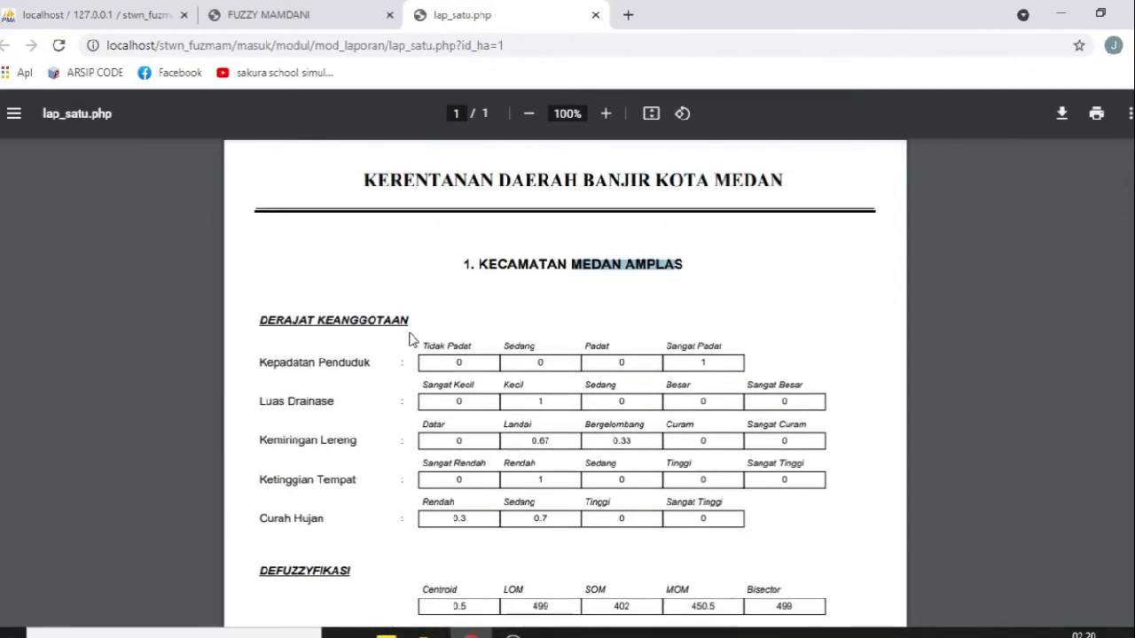
click(596, 16)
click(248, 353)
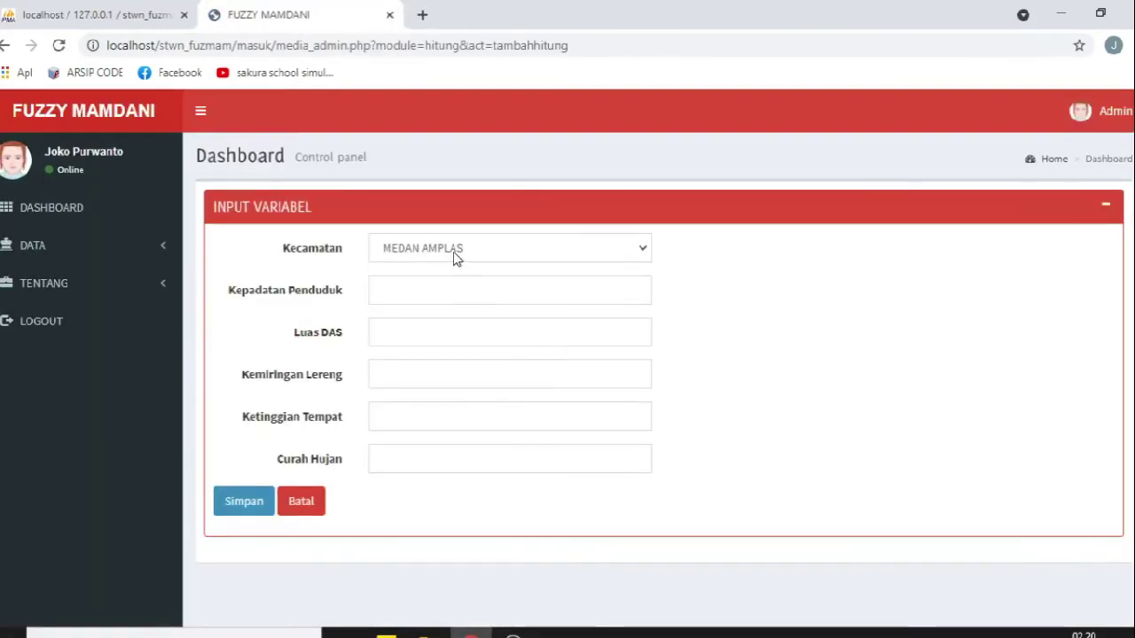
Step: Resubmit MEDAN AMPLAS with density 500, Luas DAS 20004.5, slope 26, elevation 12, rainfall 400
click(453, 256)
key(Escape)
click(408, 295)
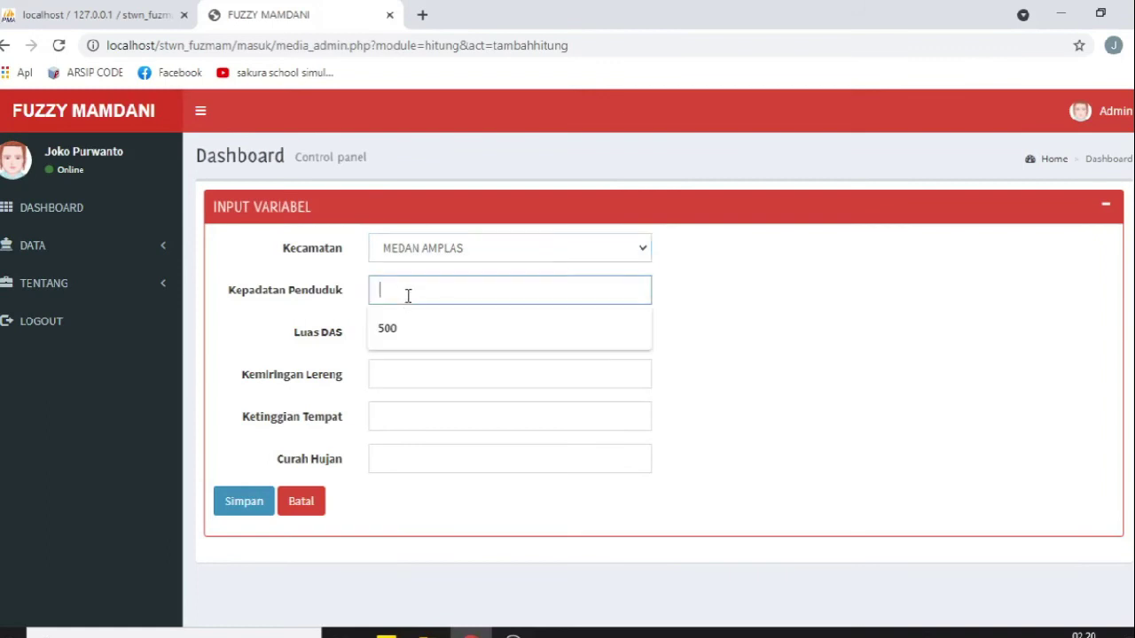
click(390, 328)
click(395, 336)
click(395, 366)
click(396, 374)
click(395, 410)
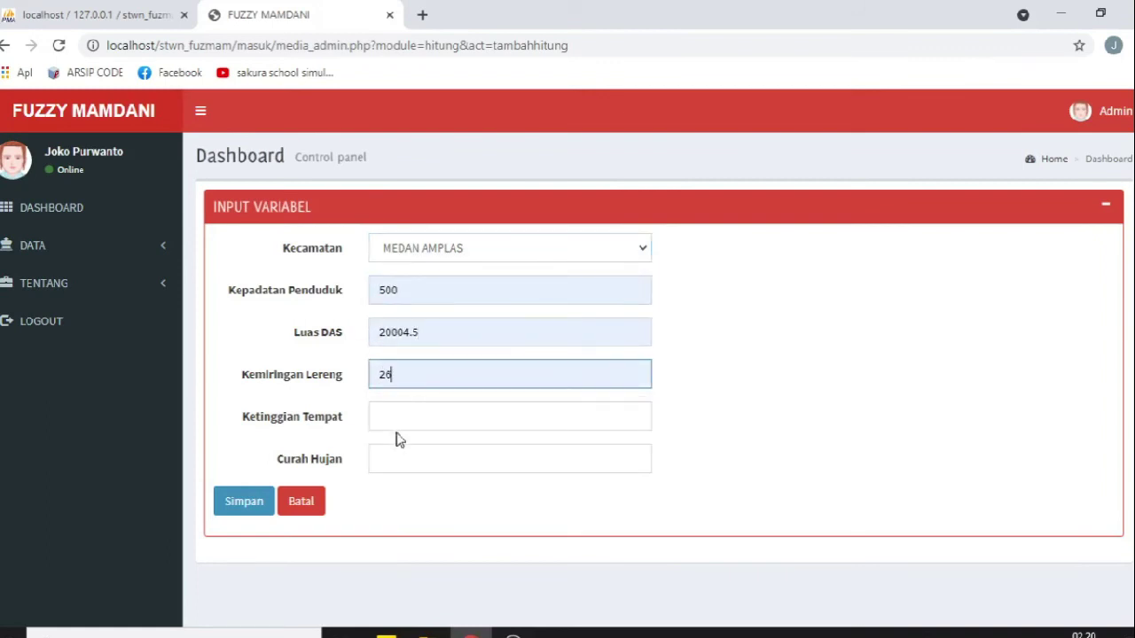
click(392, 418)
click(398, 459)
click(391, 466)
click(390, 495)
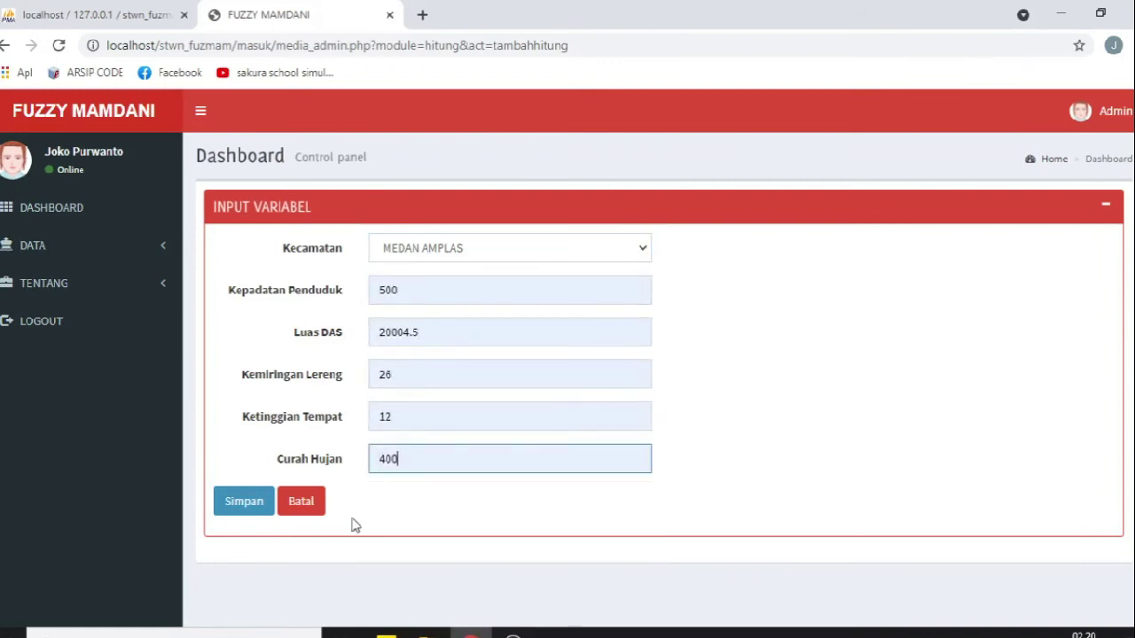
click(245, 503)
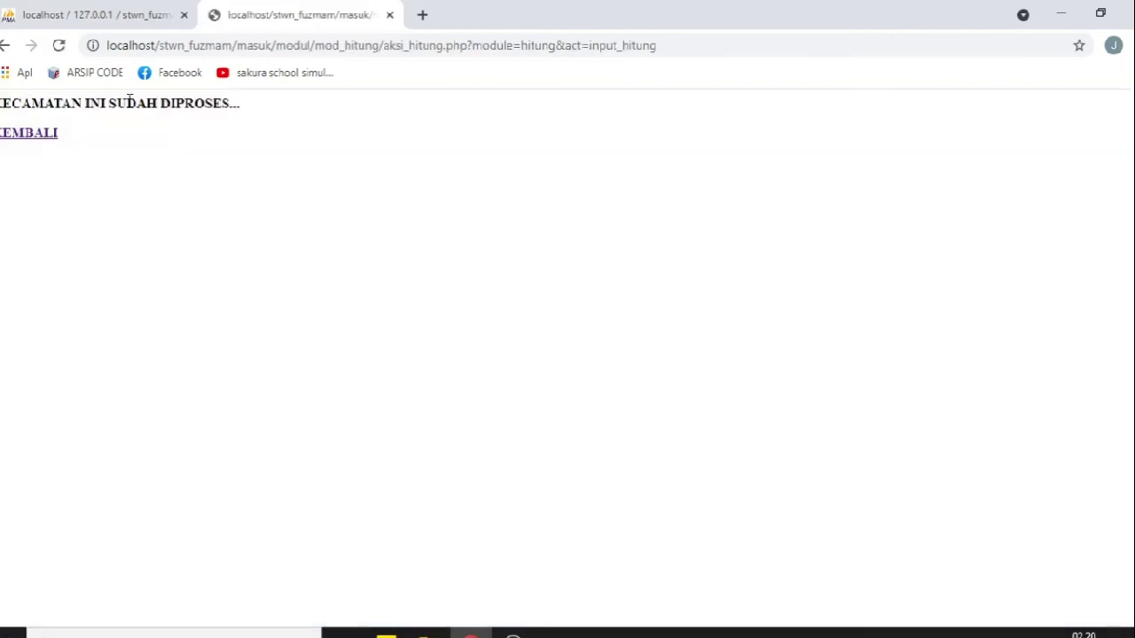
Step: Note the already-processed message, cancel the form, and return to the dashboard
drag(250, 104, 260, 73)
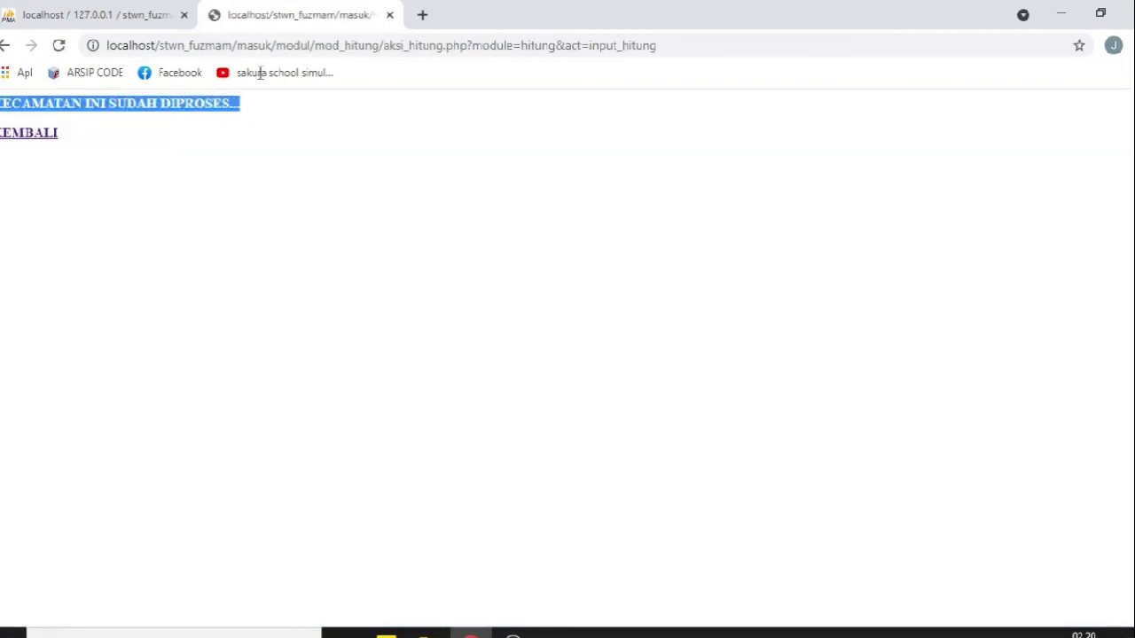
click(36, 133)
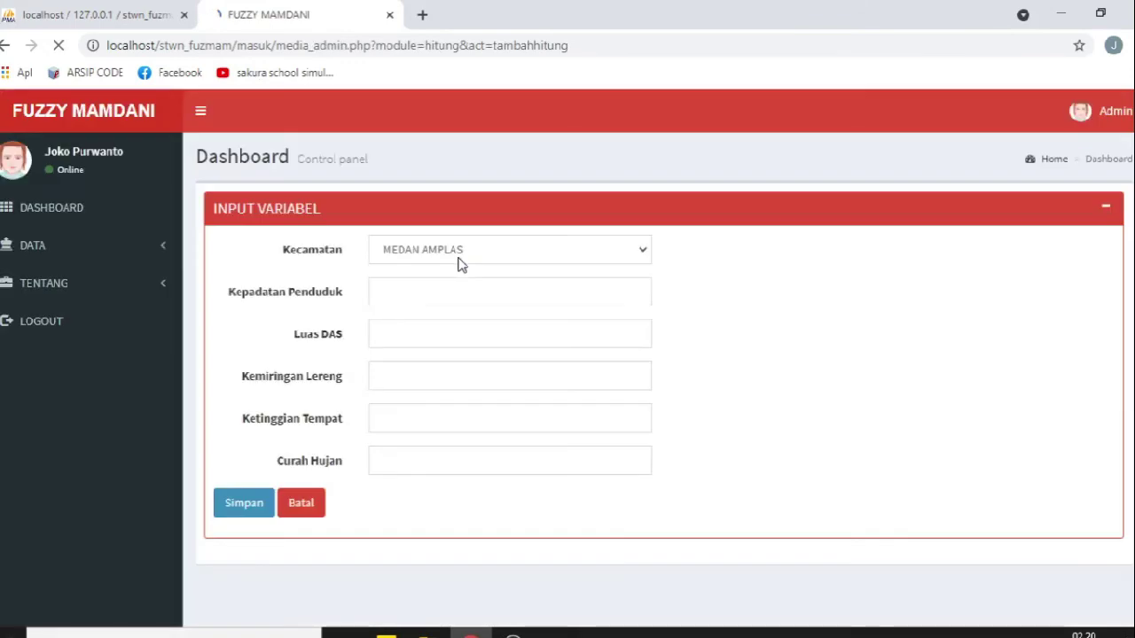
click(300, 500)
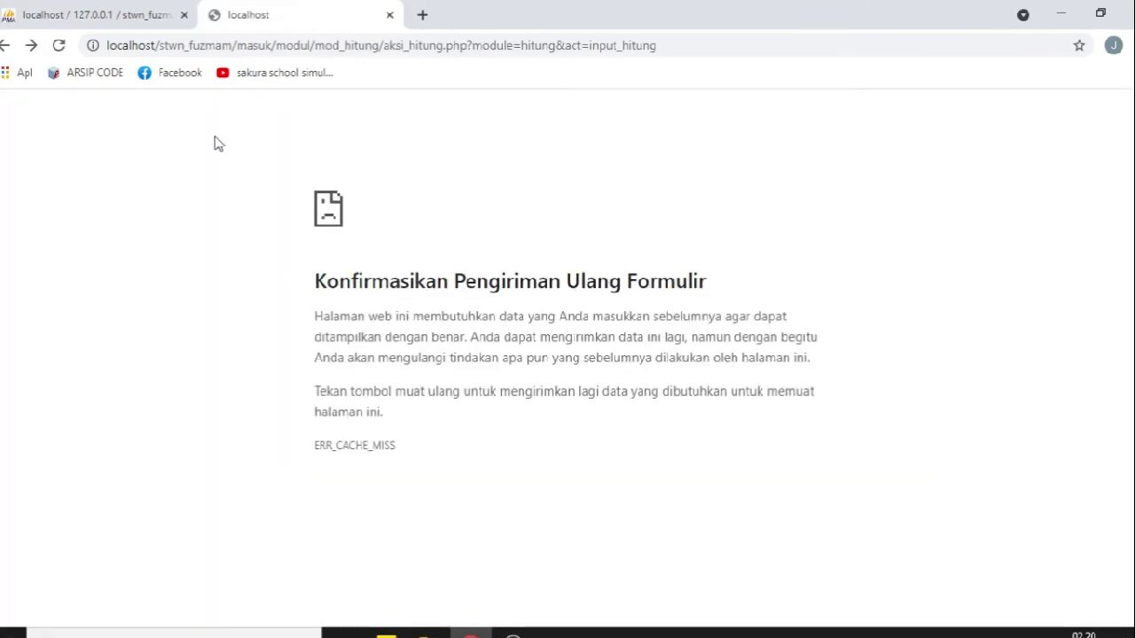
click(25, 46)
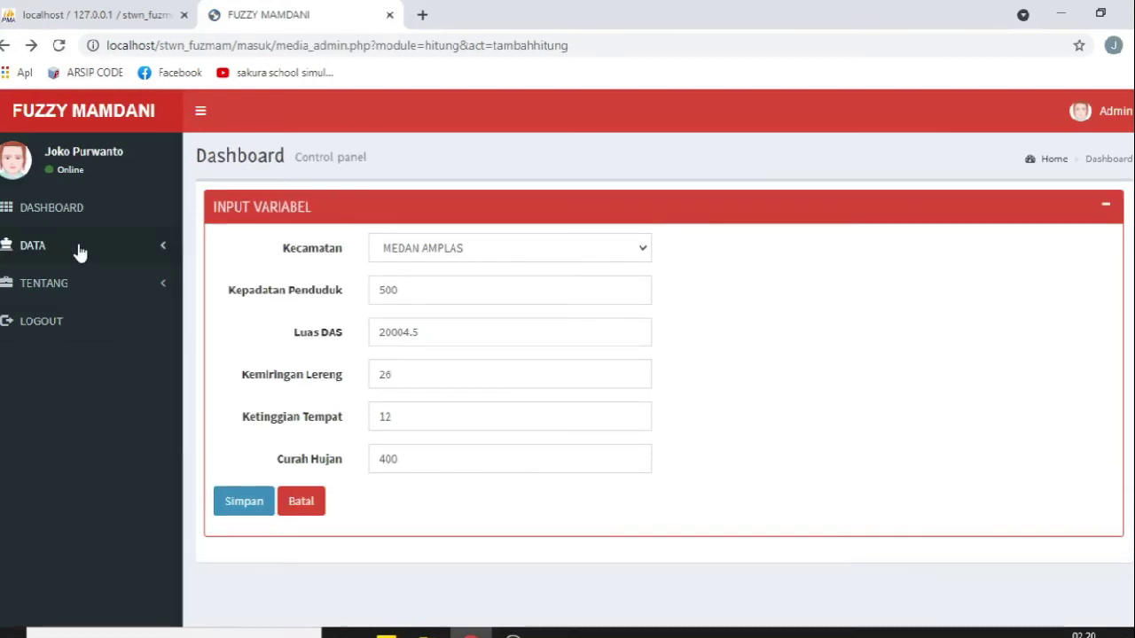
click(69, 220)
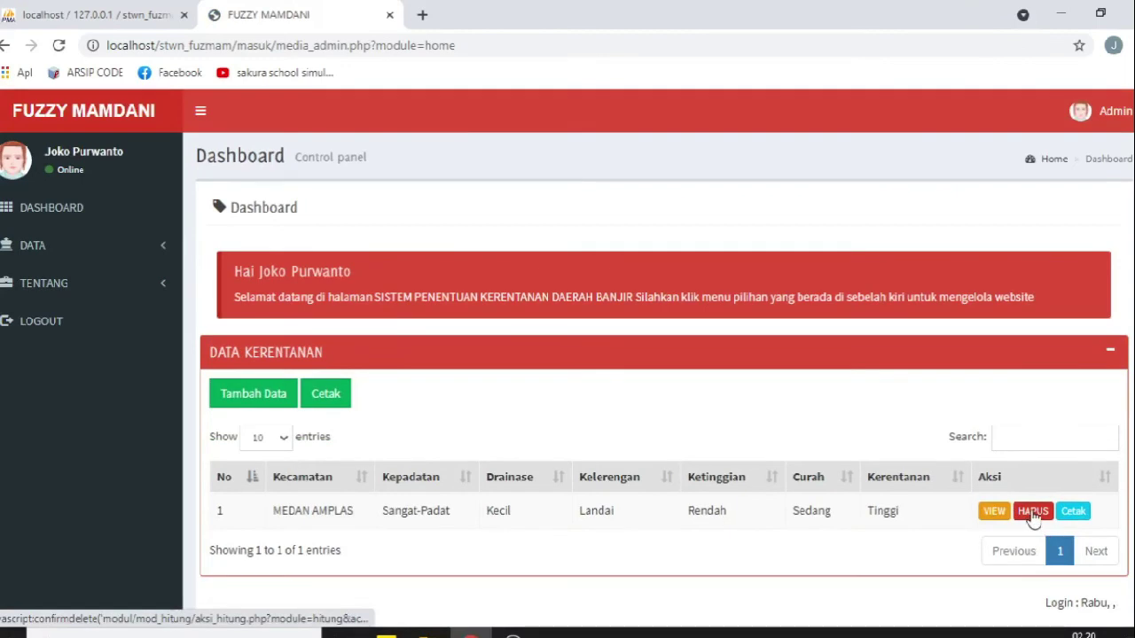
Step: Submit MEDAN AREA with density 500, Luas DAS 200000, slope 26, elevation 12, rainfall 95
click(236, 396)
click(488, 252)
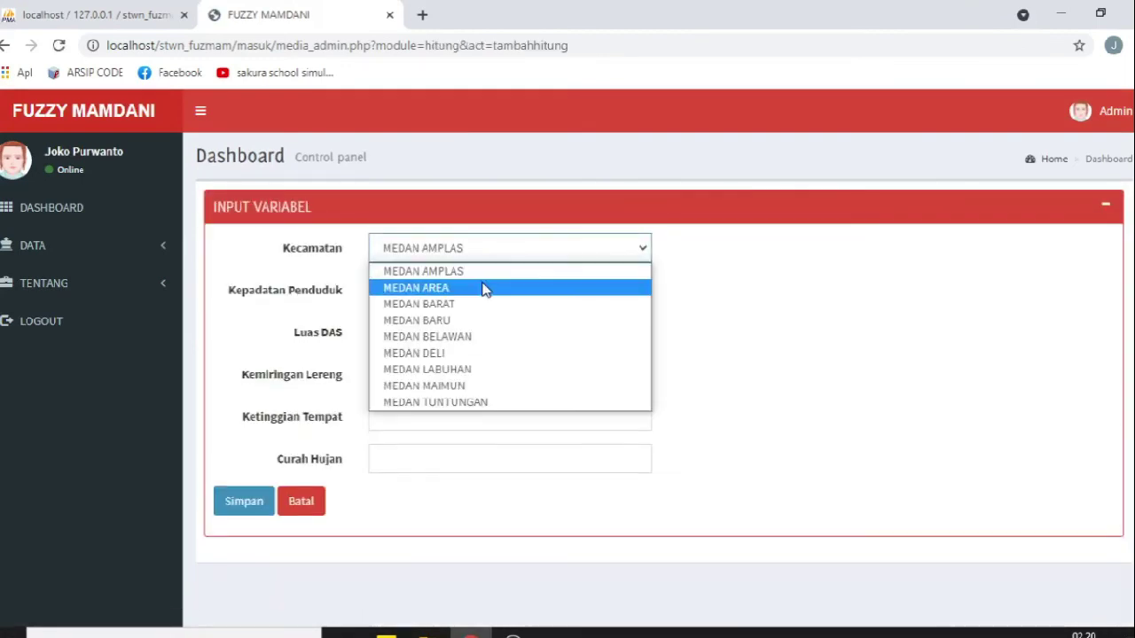
click(484, 287)
click(435, 290)
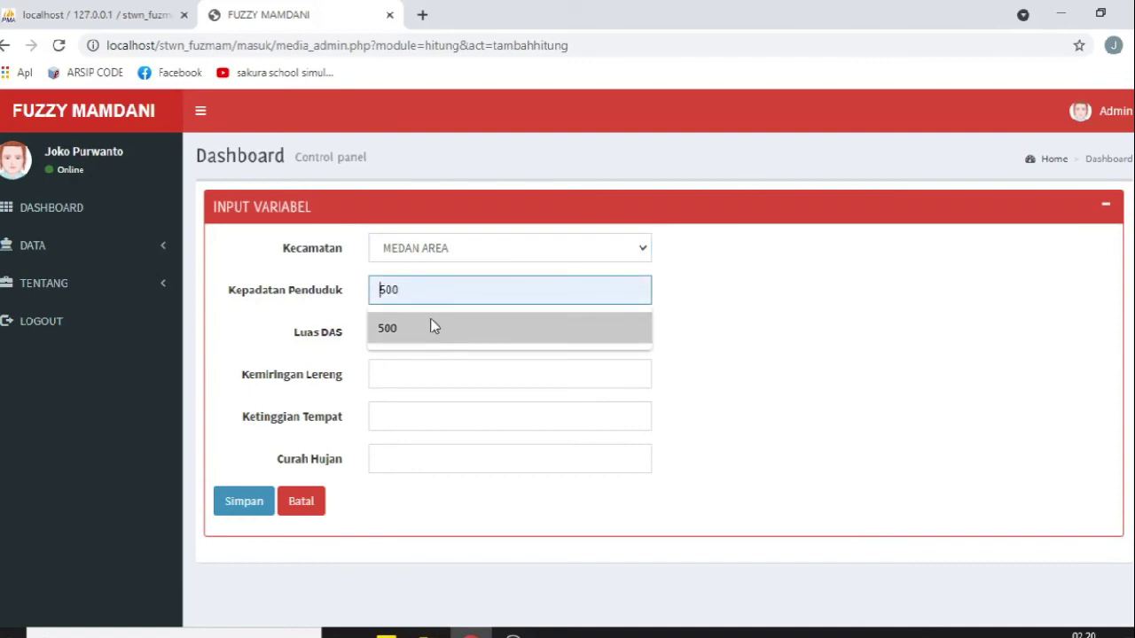
click(433, 327)
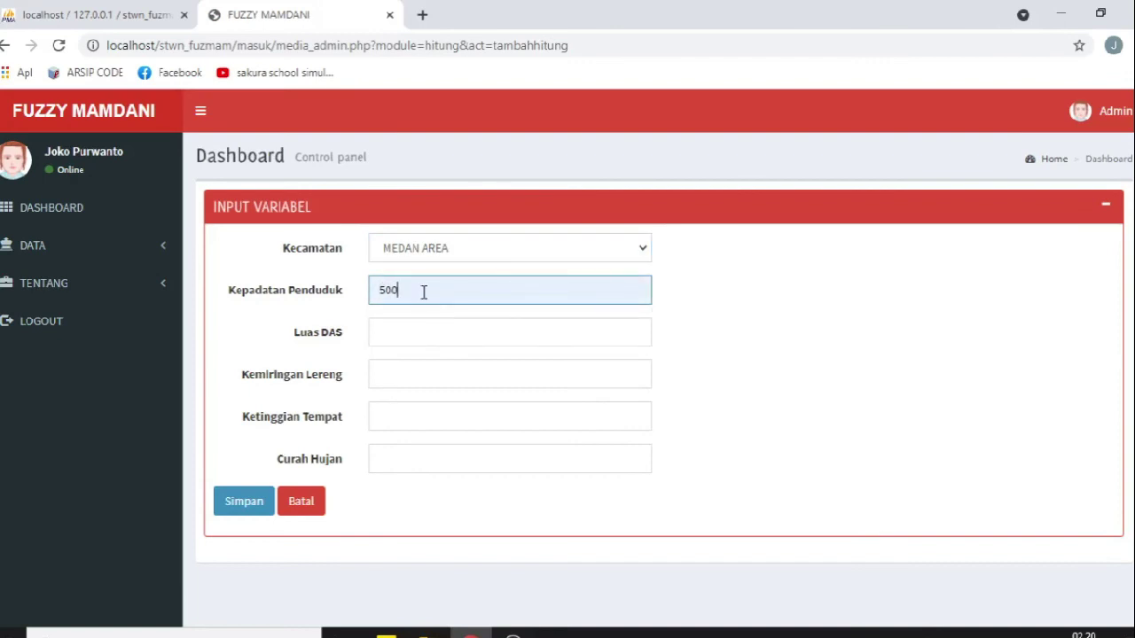
click(414, 321)
click(425, 400)
click(403, 368)
click(420, 413)
click(413, 419)
click(411, 459)
click(407, 462)
click(398, 554)
click(244, 510)
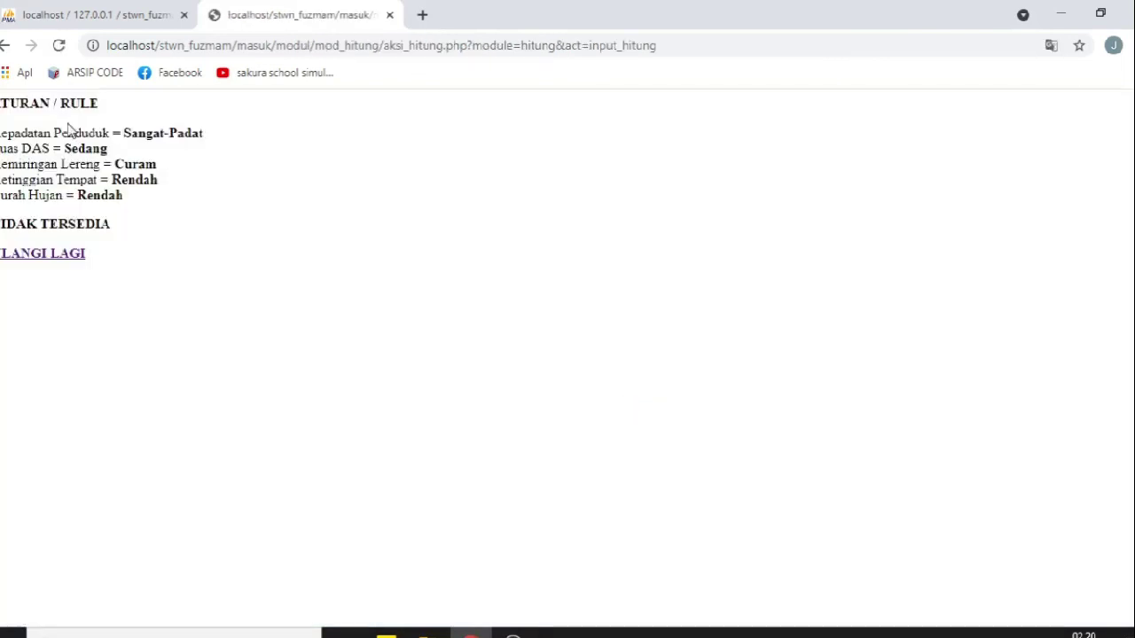
Step: Open the retry link in a new tab and start a new rule from the rules list
right_click(65, 256)
click(132, 266)
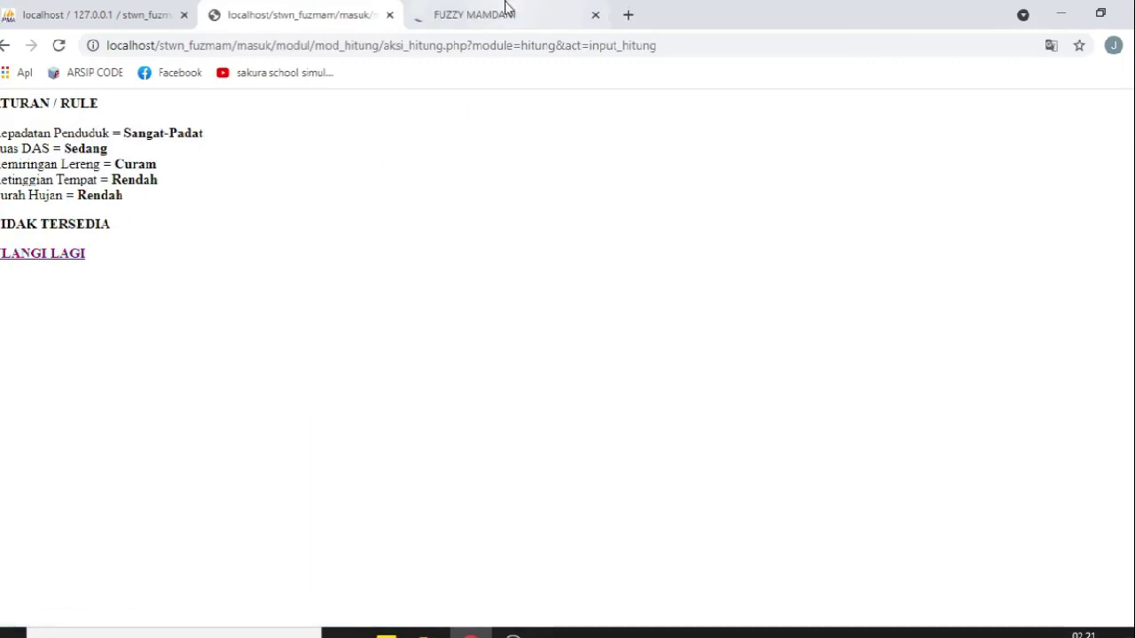
click(507, 10)
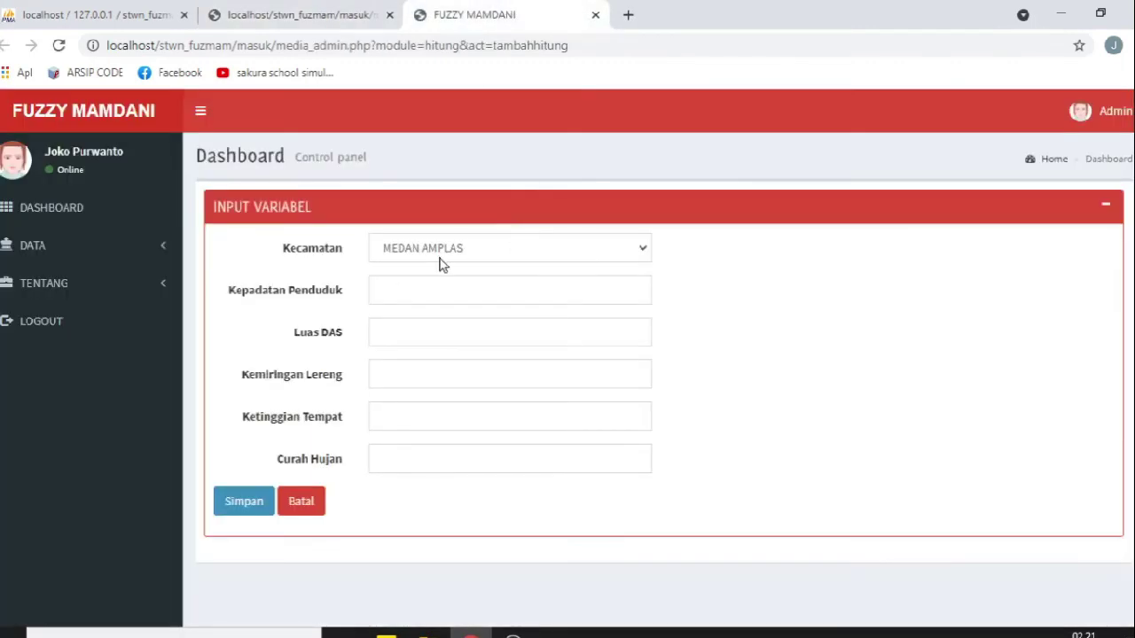
click(61, 248)
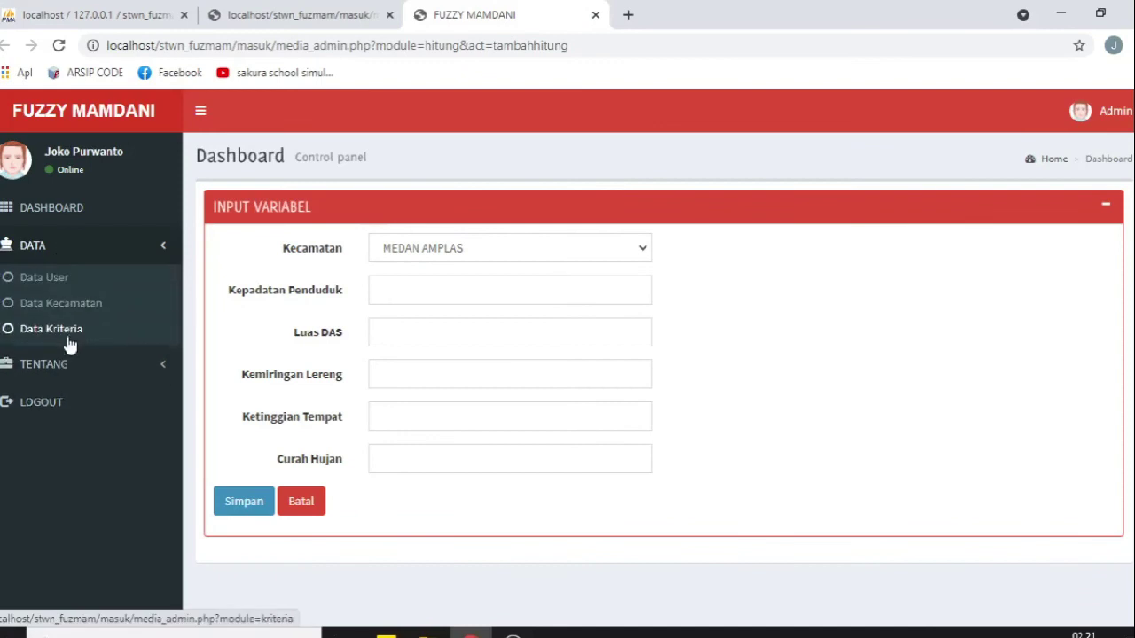
click(62, 356)
click(299, 254)
click(319, 16)
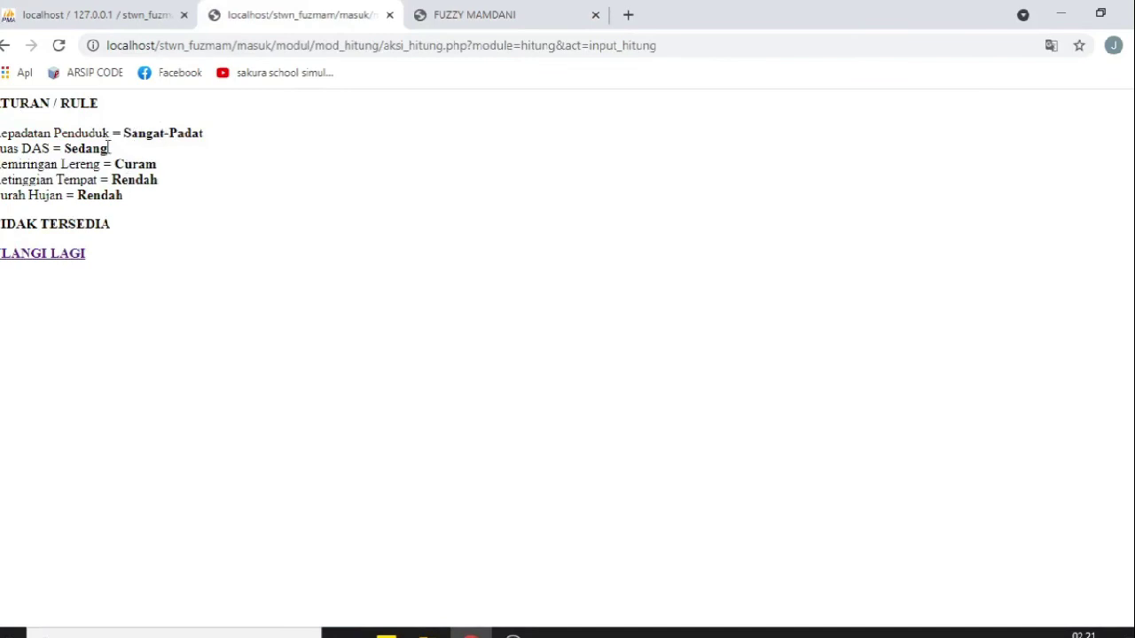
click(549, 15)
Step: Set the rule's density Sangat-Padat, drainage Sedang and slope Curam
click(450, 244)
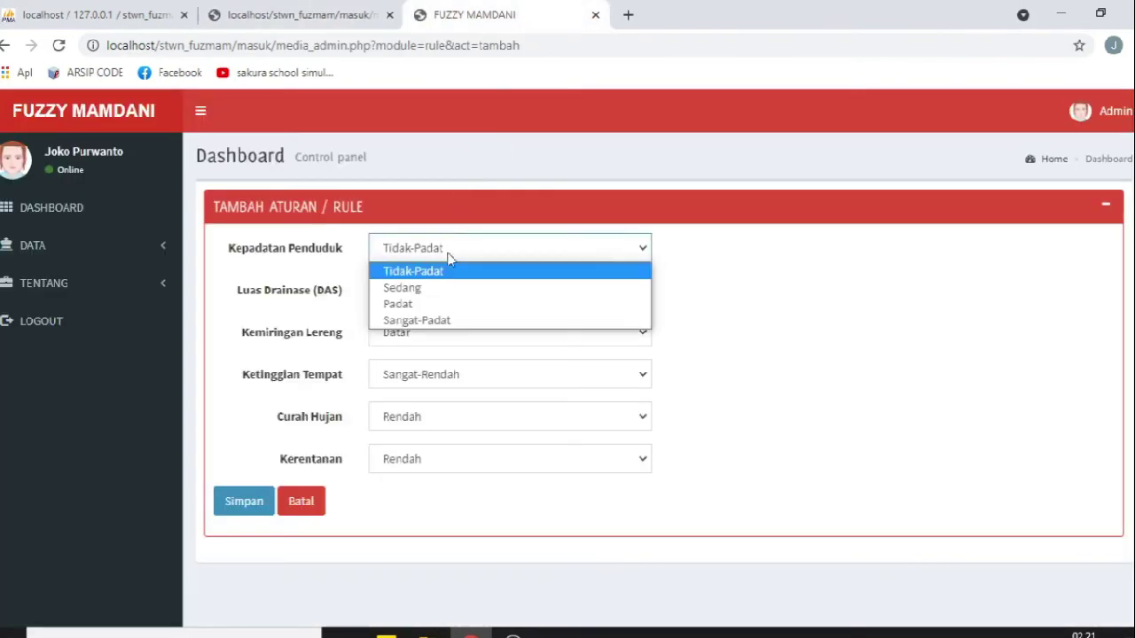
click(449, 319)
click(435, 294)
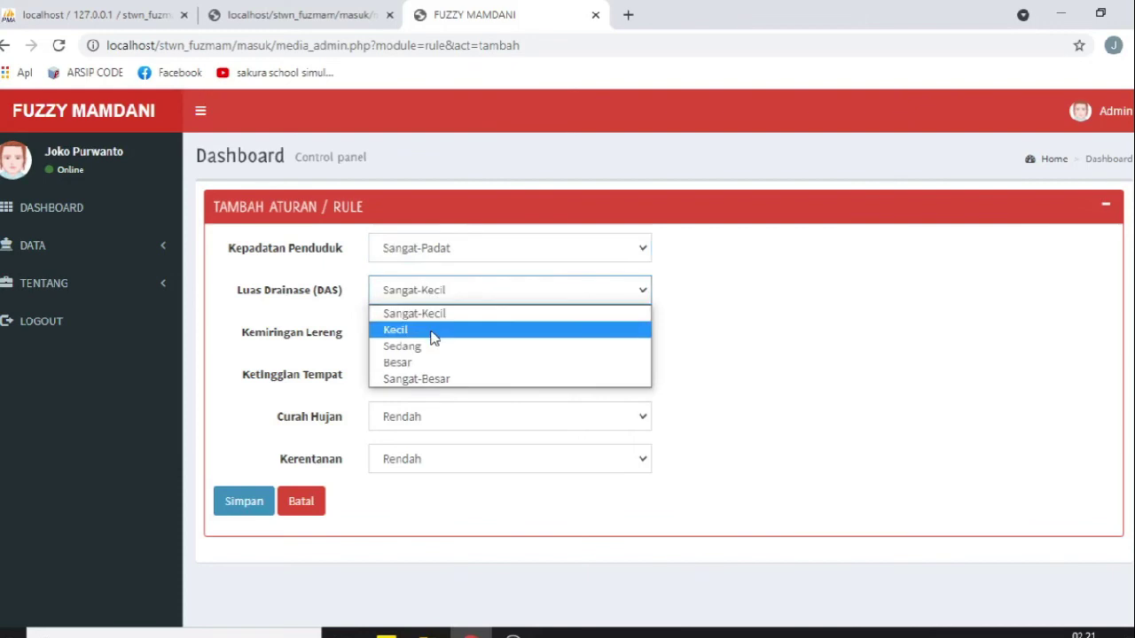
click(434, 353)
click(413, 334)
click(417, 405)
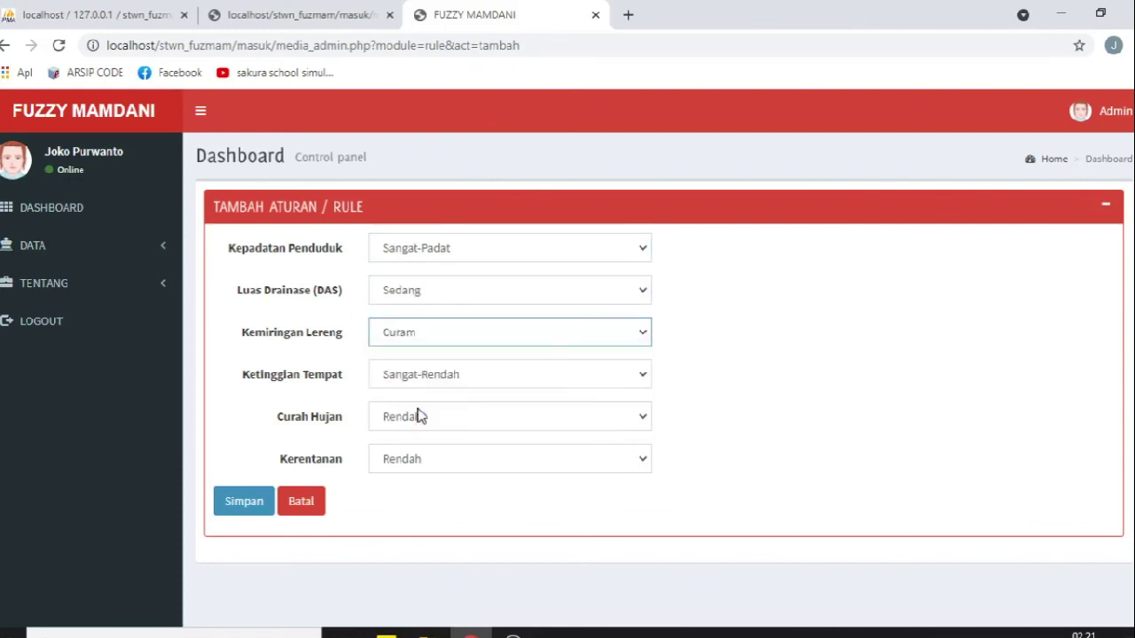
click(265, 23)
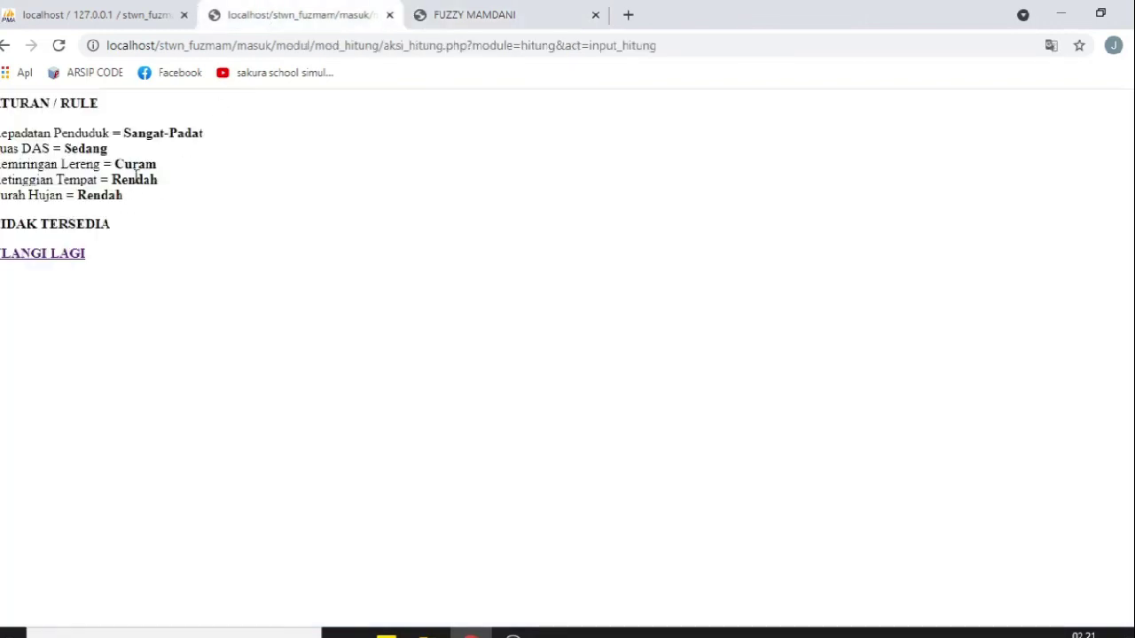
click(484, 15)
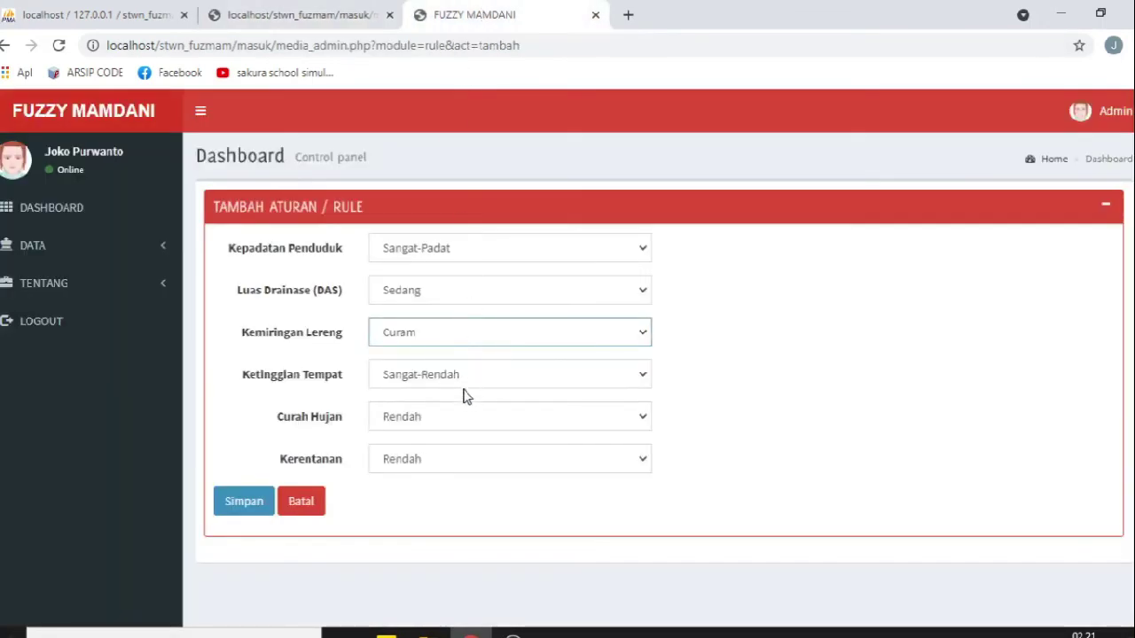
Step: Set elevation to Rendah and vulnerability to Sedang, then save the rule
click(464, 382)
click(456, 433)
click(446, 420)
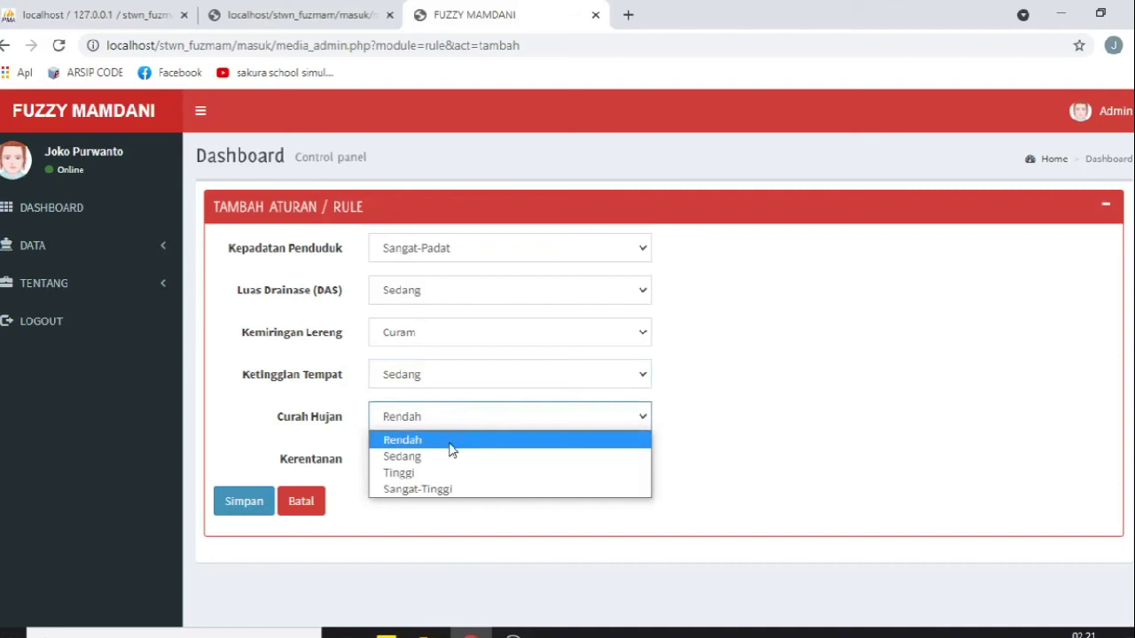
click(449, 390)
click(445, 415)
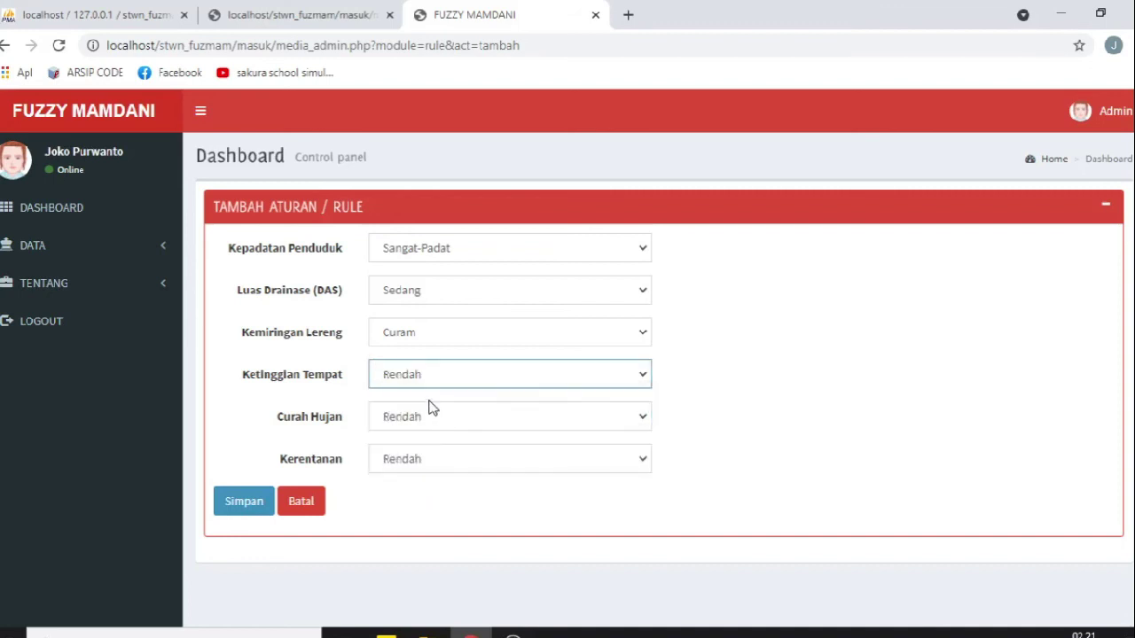
click(431, 463)
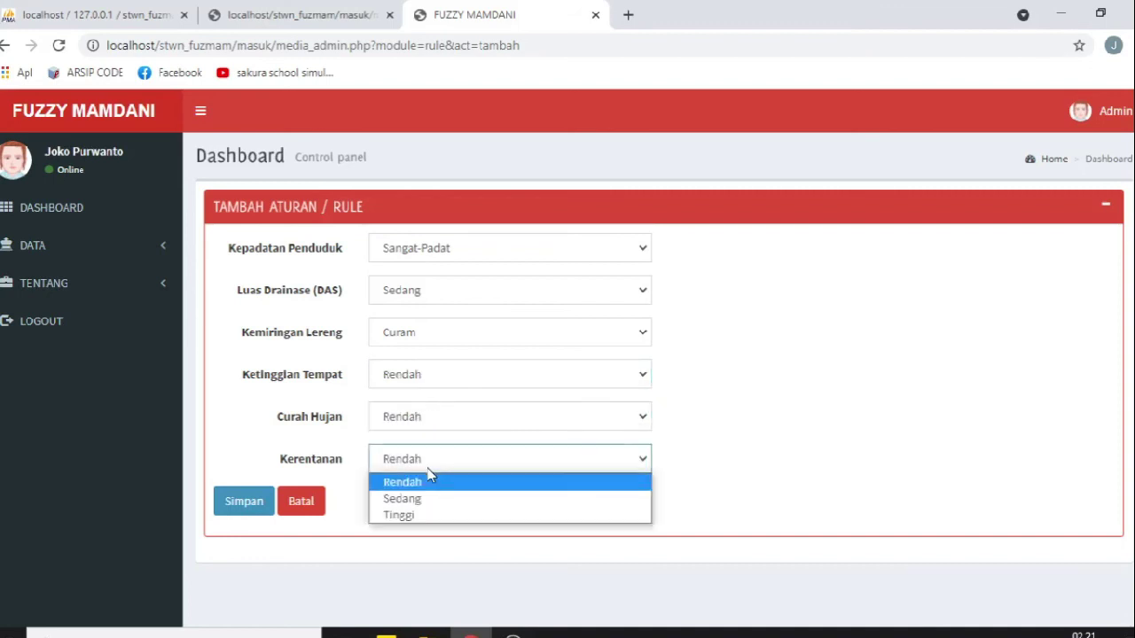
click(428, 499)
click(244, 502)
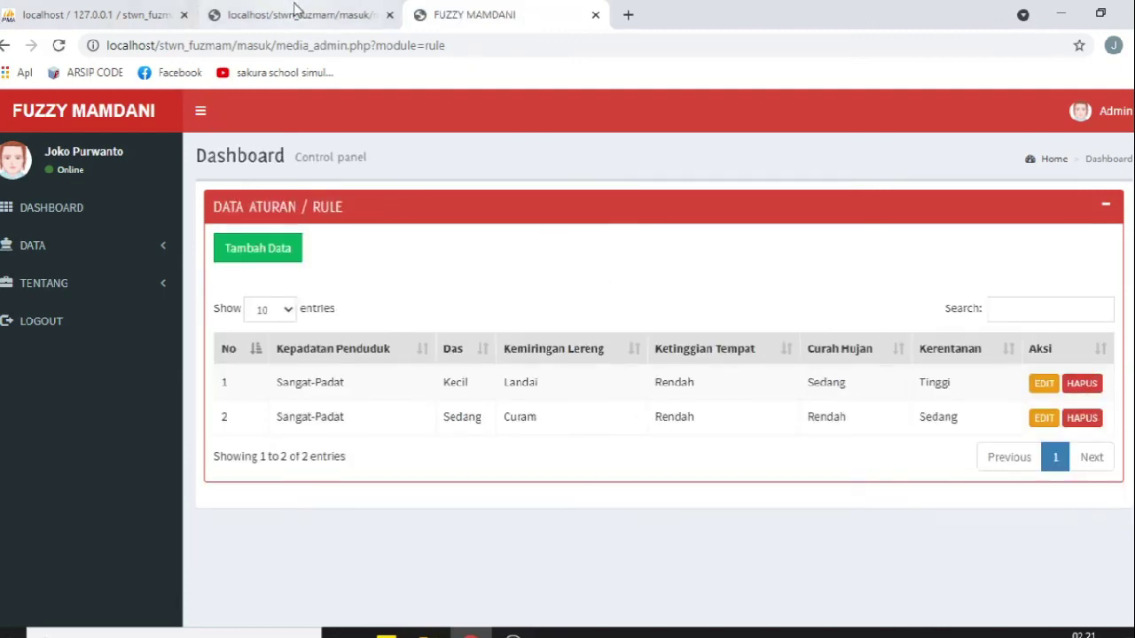
Step: Return to the filled-in MEDAN AREA input form and save its Sedang calculation
click(293, 15)
click(6, 49)
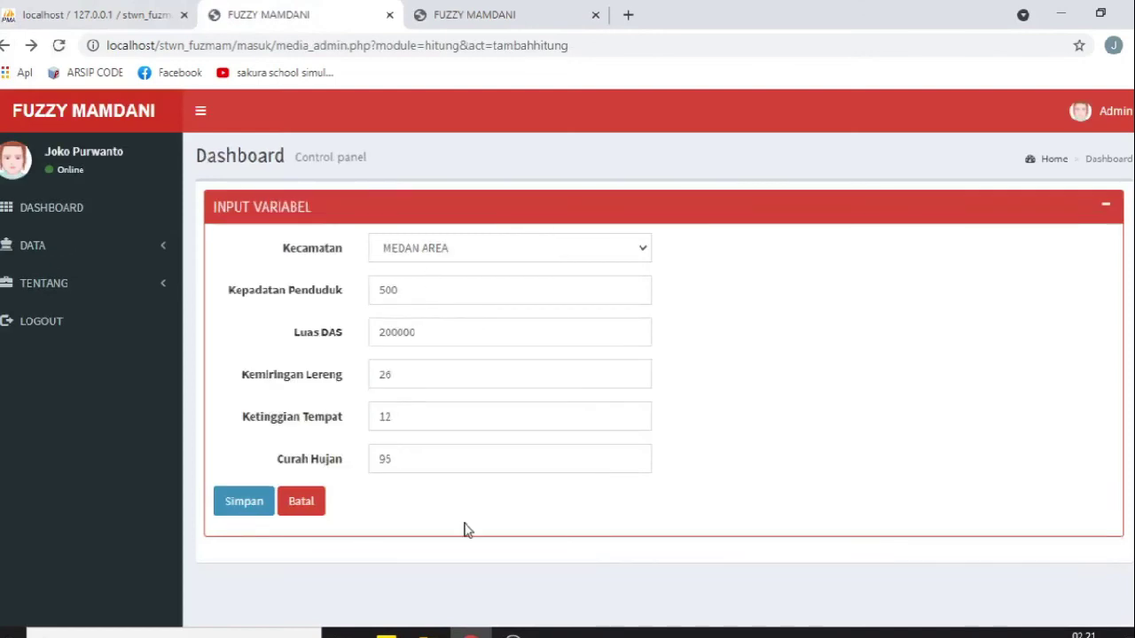
click(248, 503)
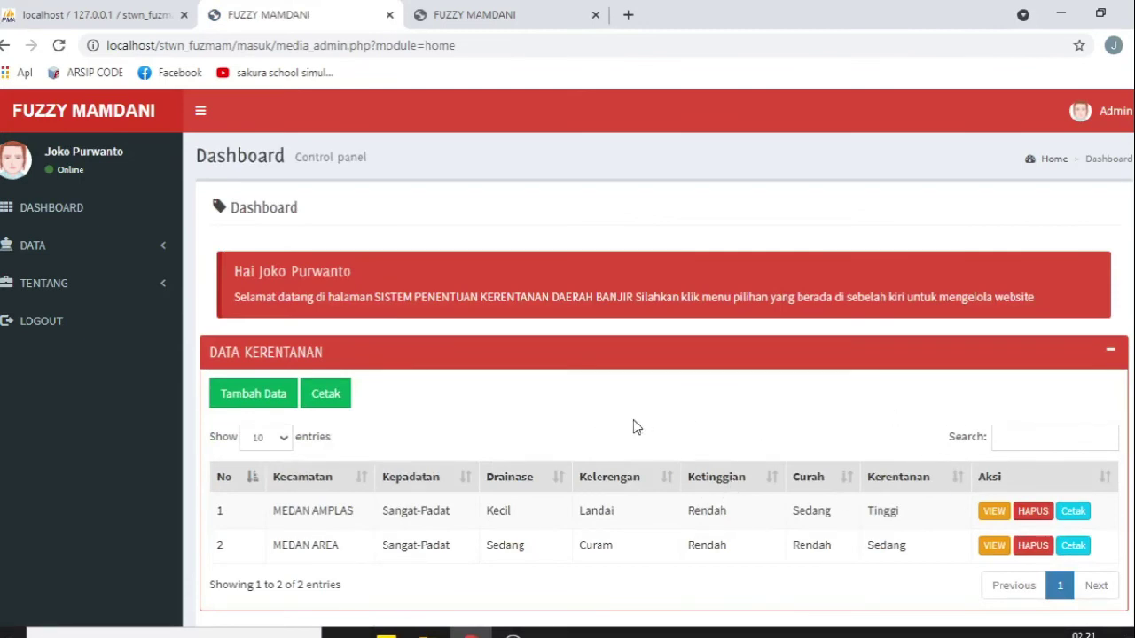
Step: Review MEDAN AREA's individual PDF report, including its rainfall membership values, then close it
scroll(633, 425, down, 1)
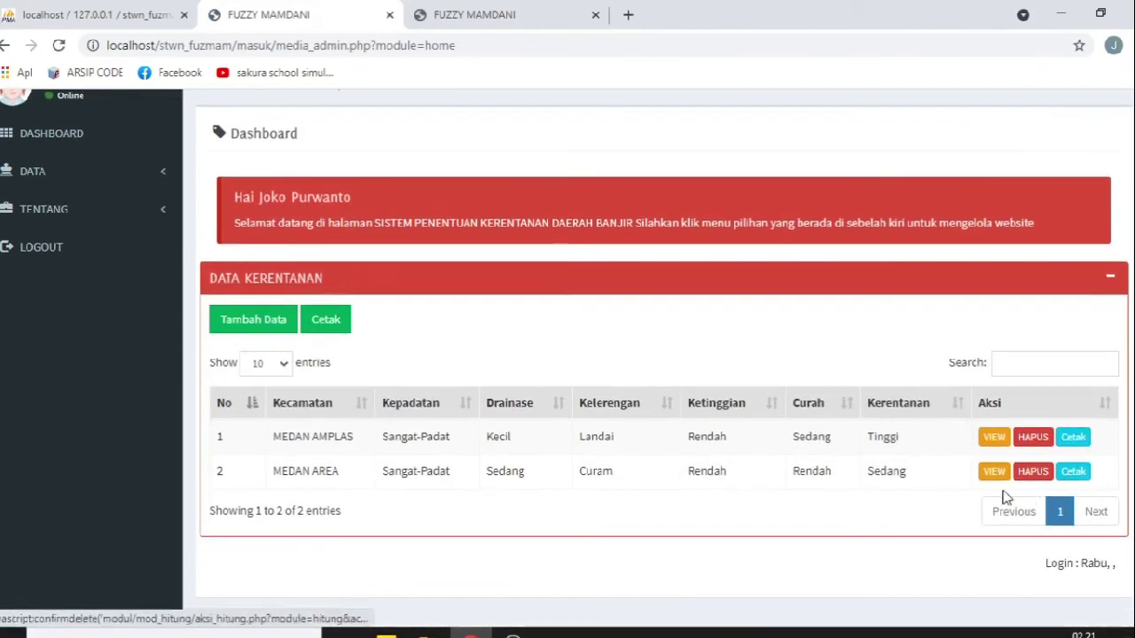
click(1072, 471)
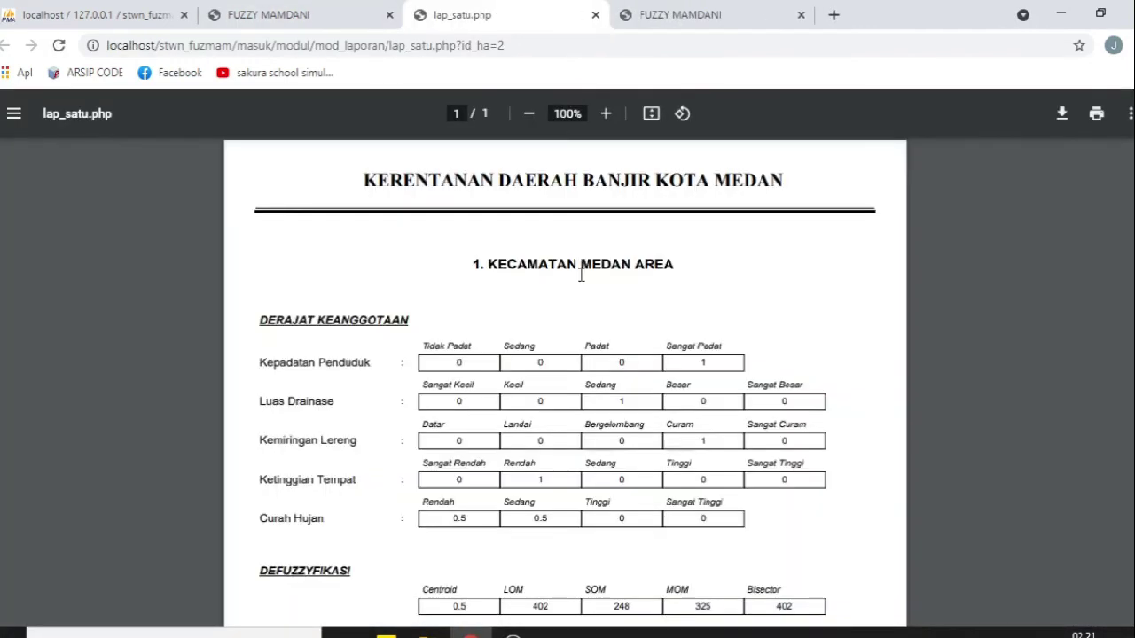
scroll(620, 277, down, 2)
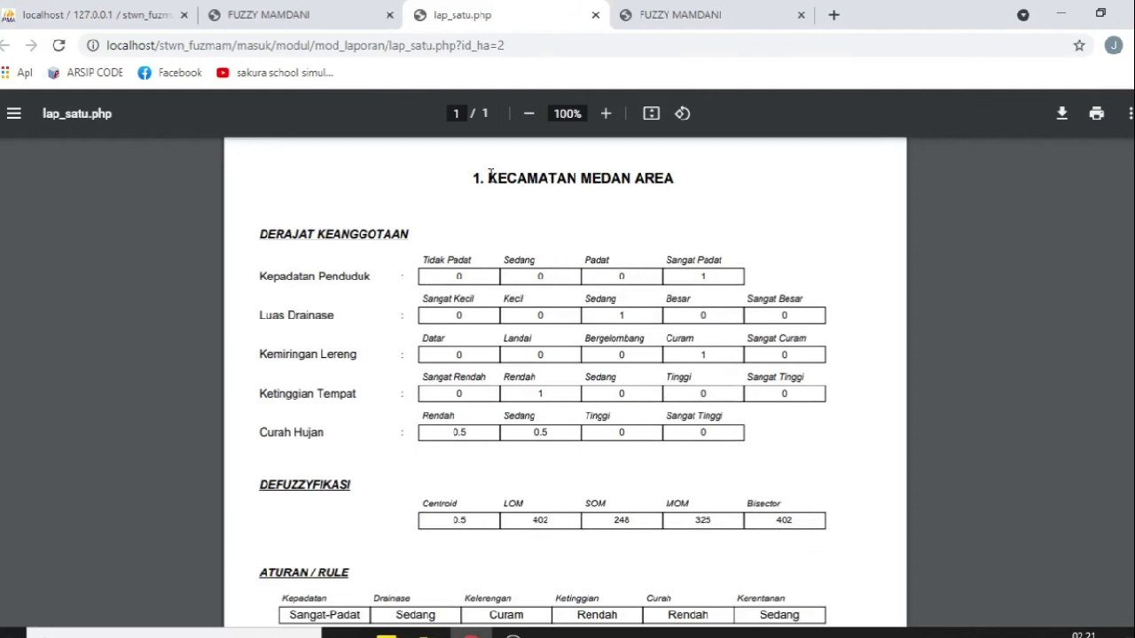
drag(490, 175, 689, 176)
scroll(521, 264, down, 4)
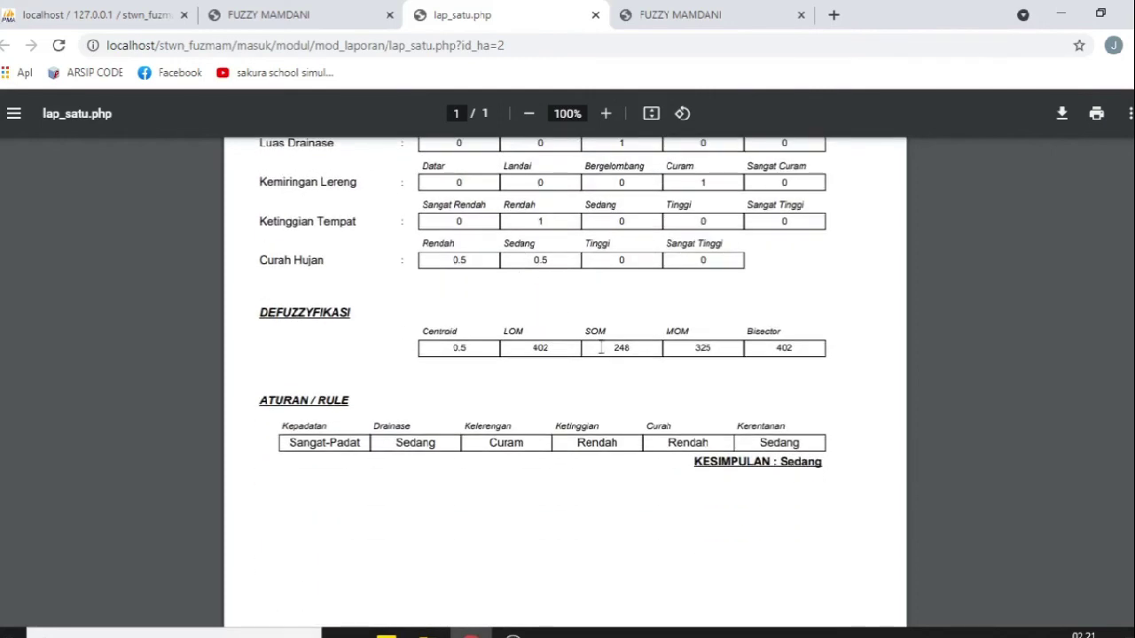
scroll(589, 408, up, 4)
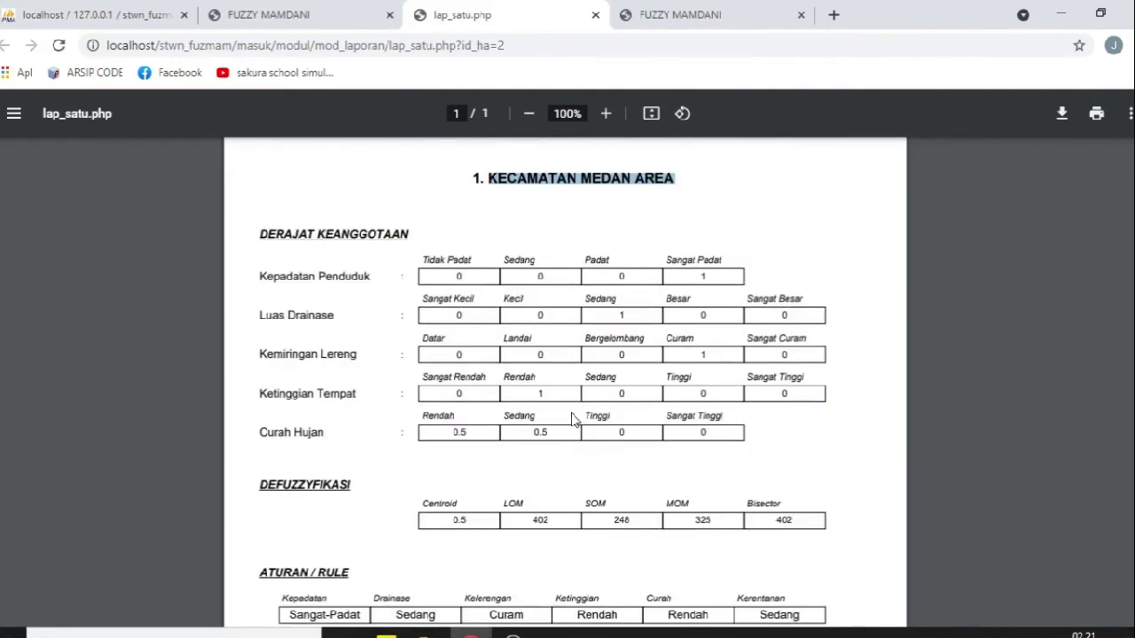
drag(556, 423, 466, 433)
click(481, 450)
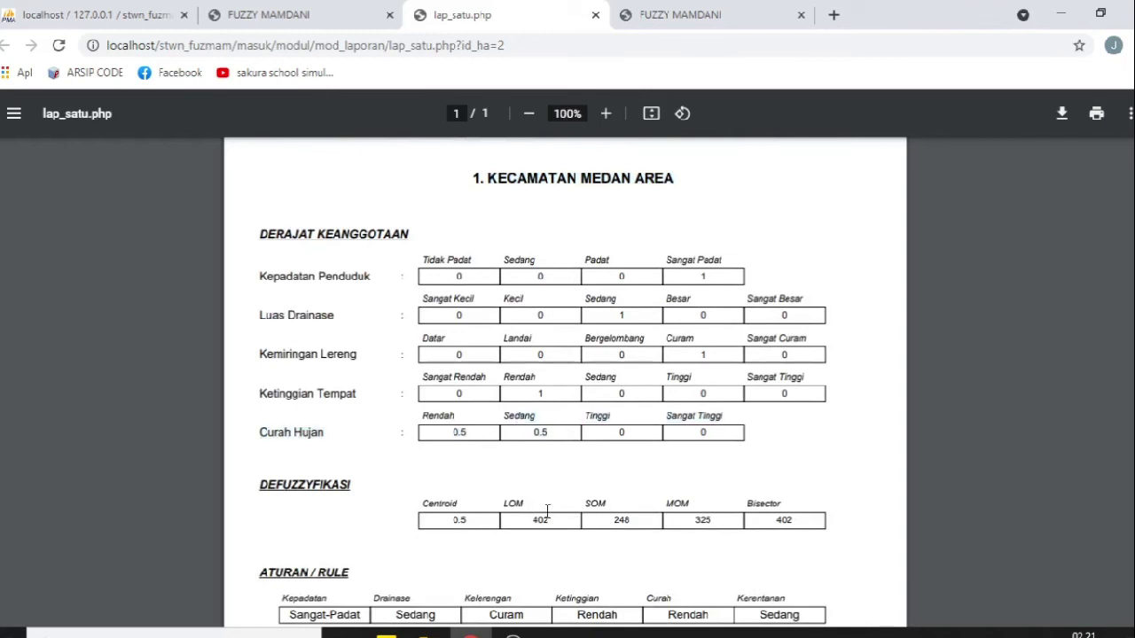
scroll(603, 473, down, 4)
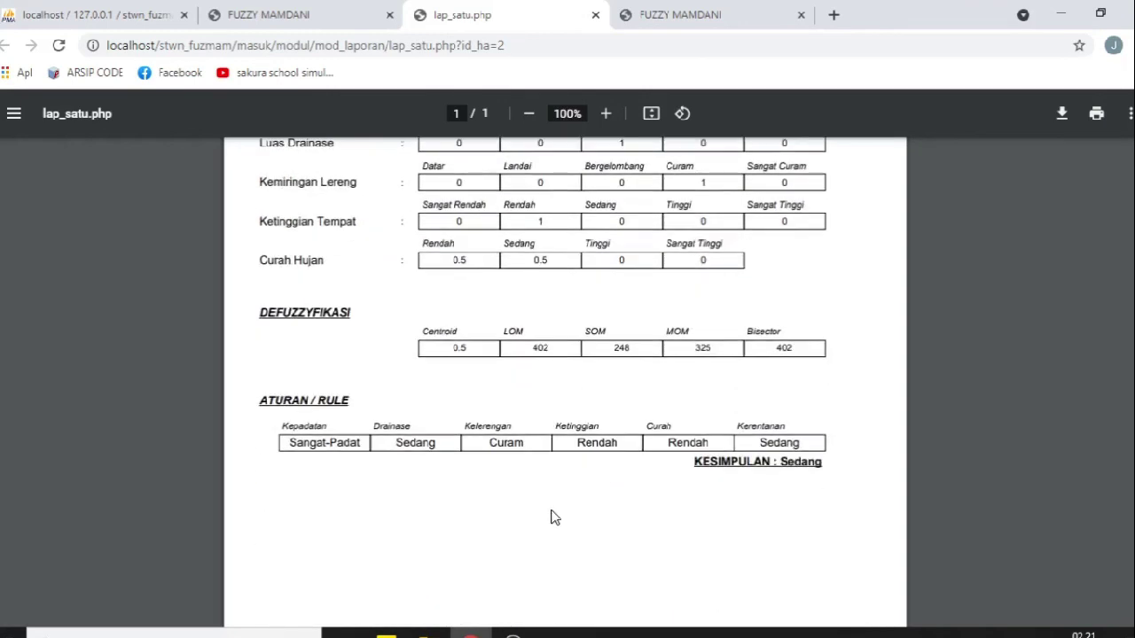
scroll(550, 516, up, 4)
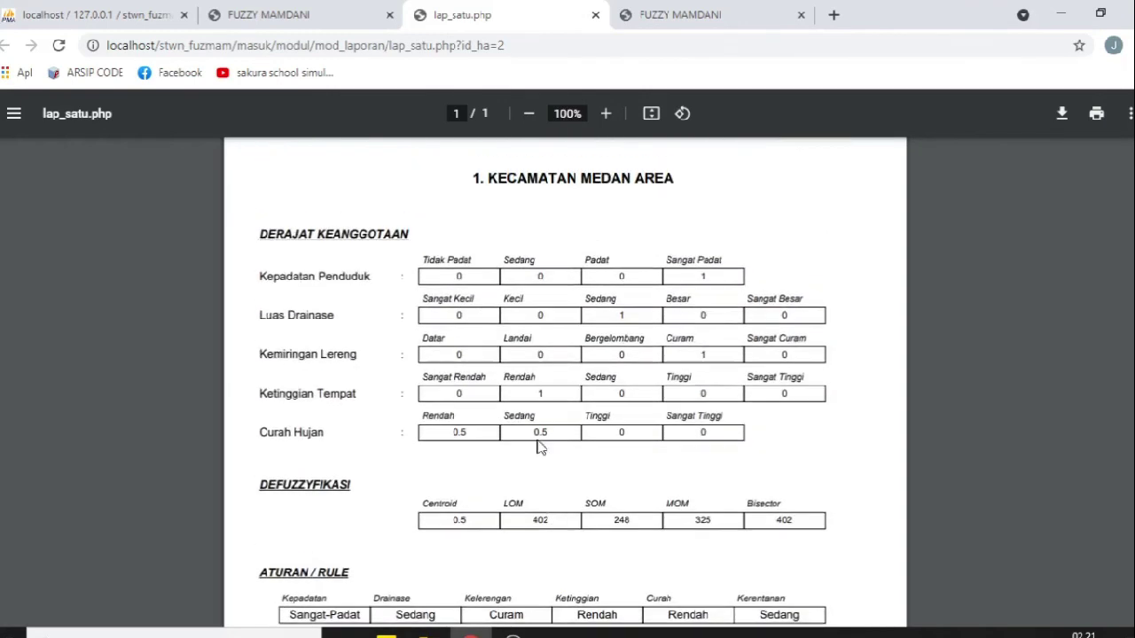
click(596, 16)
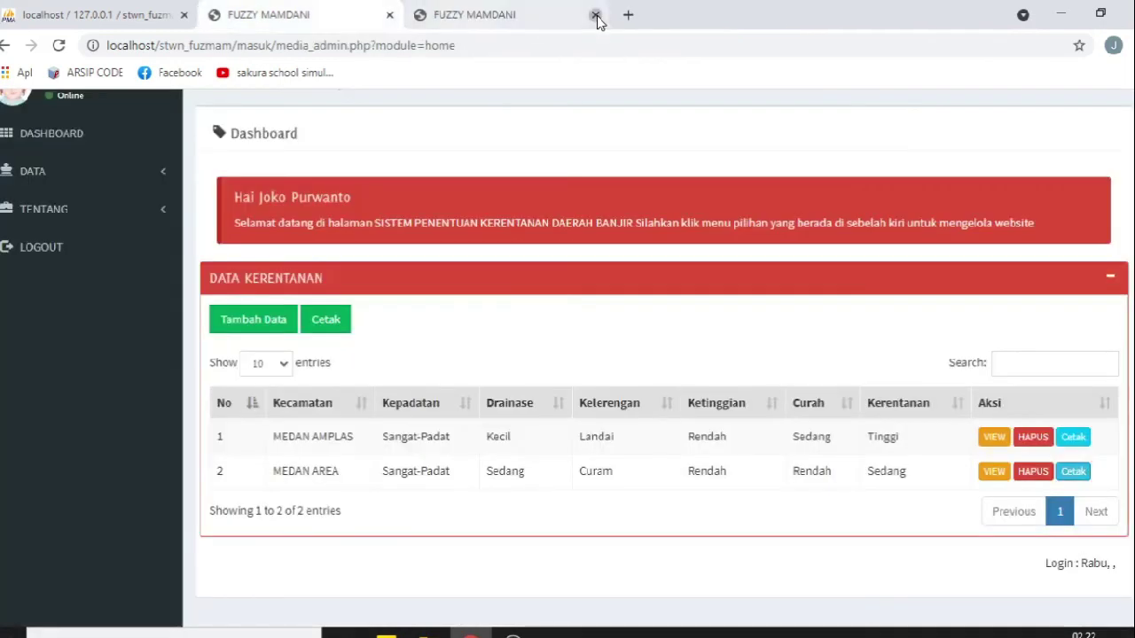
Step: Close the leftover rule tab, then review the lap_semua.php report for MEDAN AMPLAS and MEDAN AREA
click(595, 16)
click(328, 323)
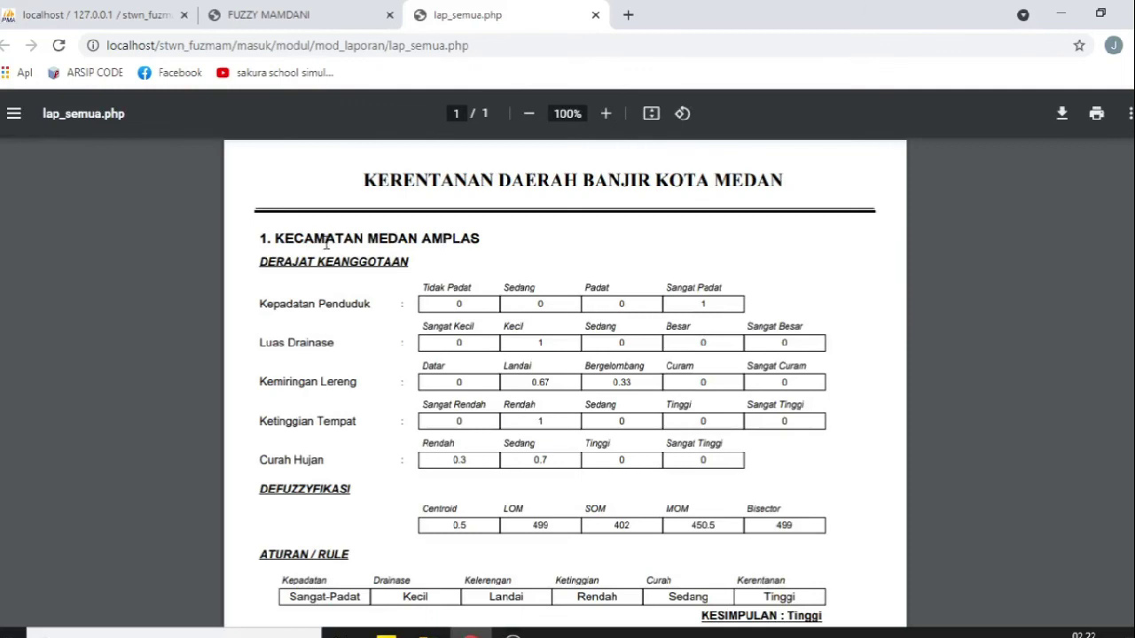
drag(262, 235, 516, 236)
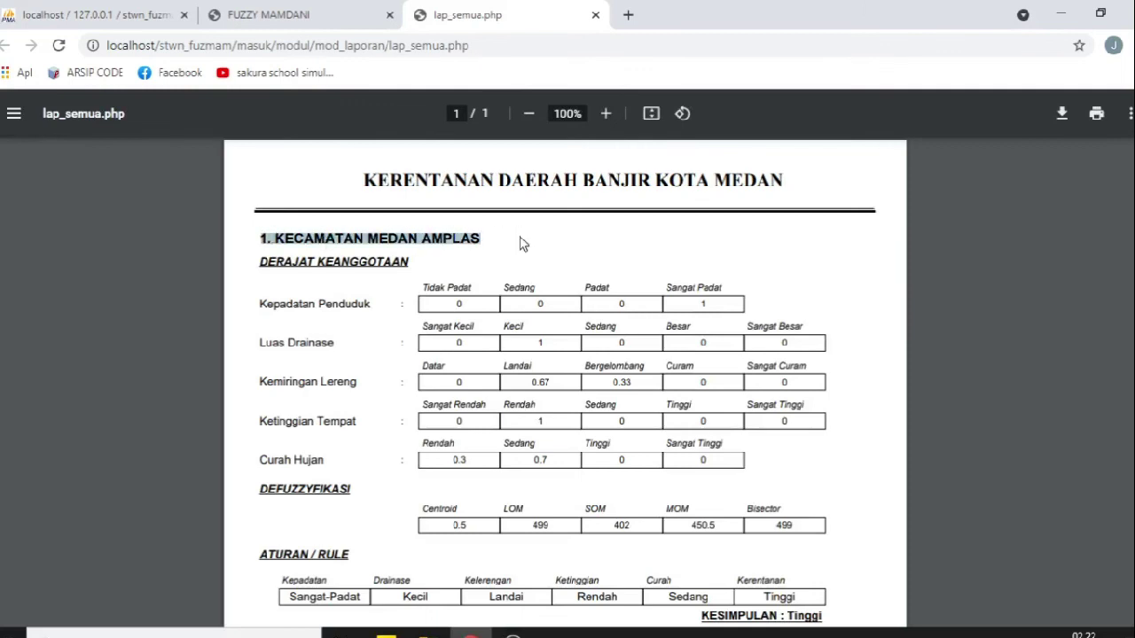
scroll(521, 244, down, 1)
scroll(522, 244, down, 3)
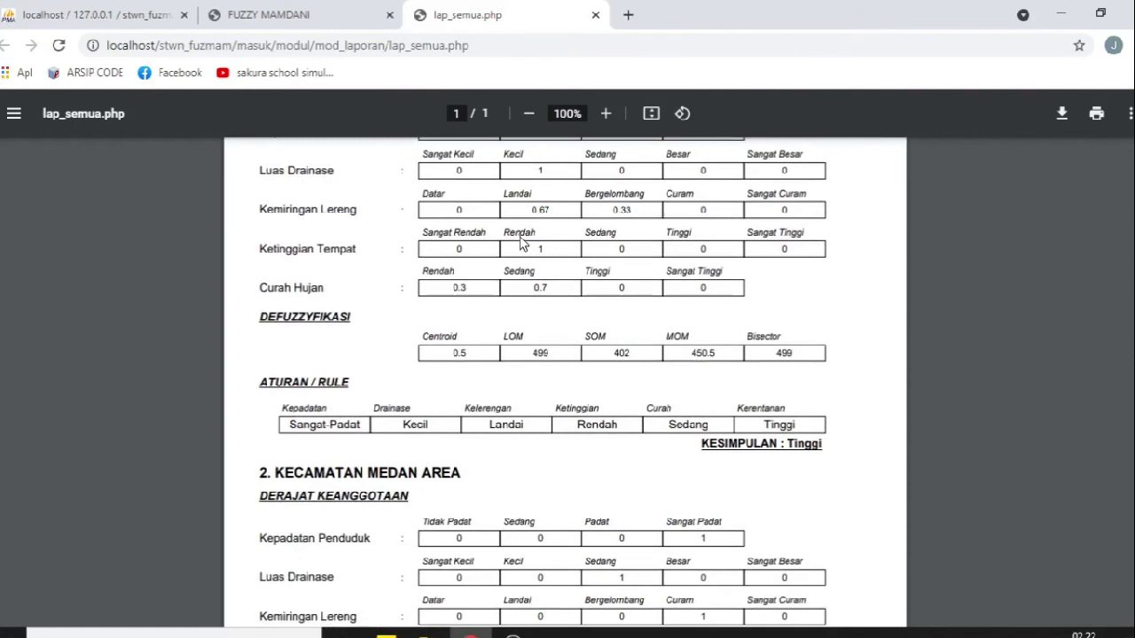
drag(257, 302, 490, 290)
scroll(526, 327, down, 2)
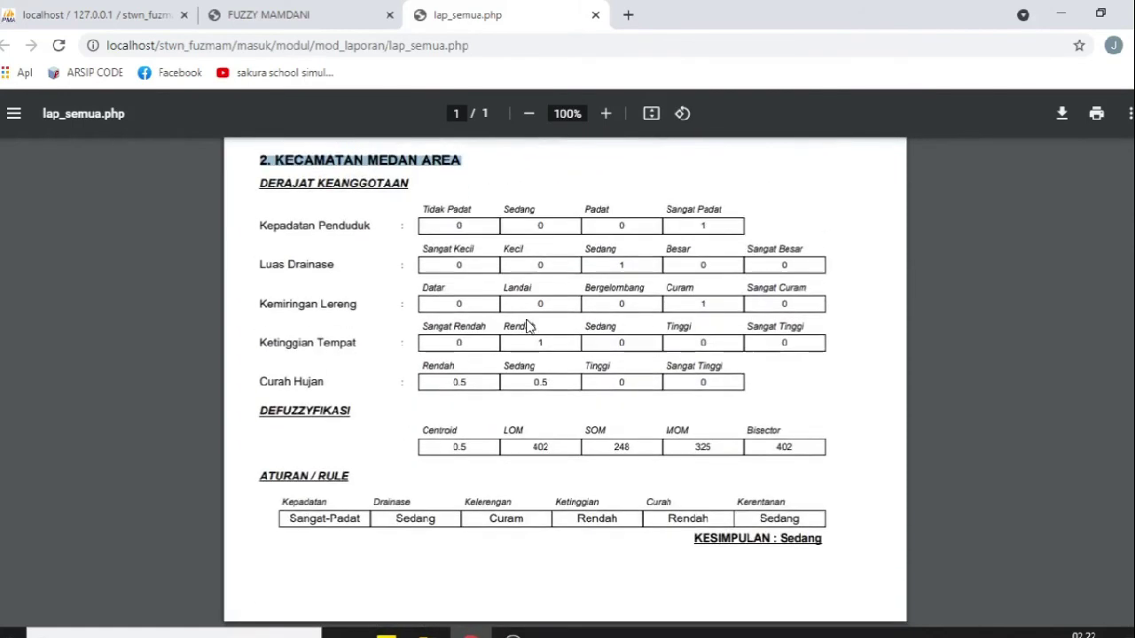
scroll(496, 481, up, 3)
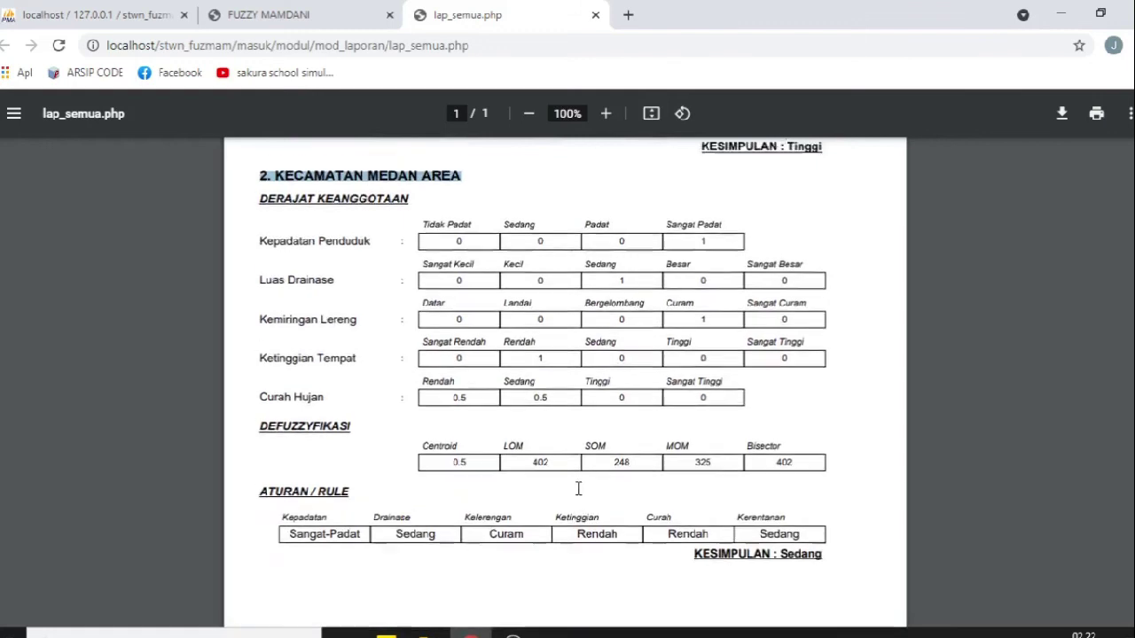
scroll(521, 410, up, 3)
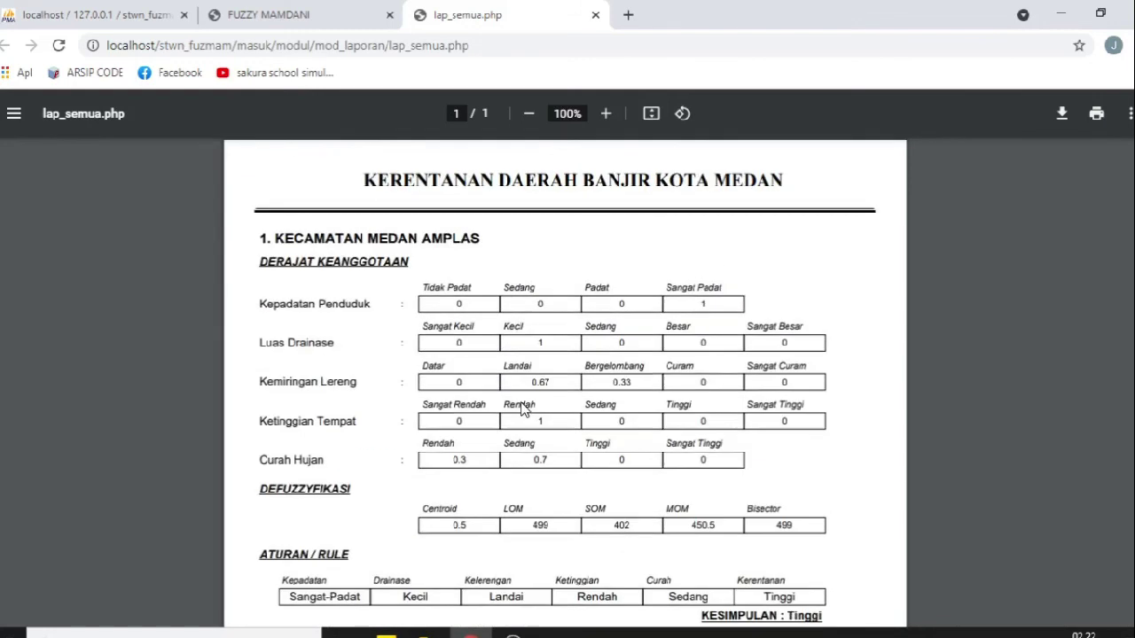
scroll(468, 350, down, 5)
scroll(474, 362, up, 5)
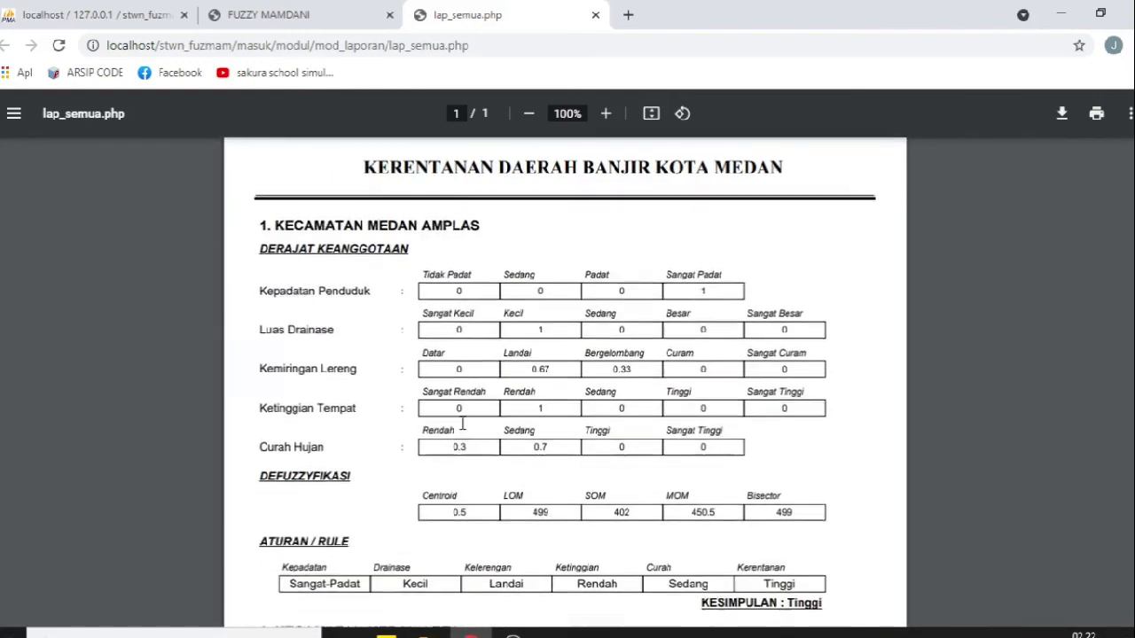
scroll(497, 399, down, 5)
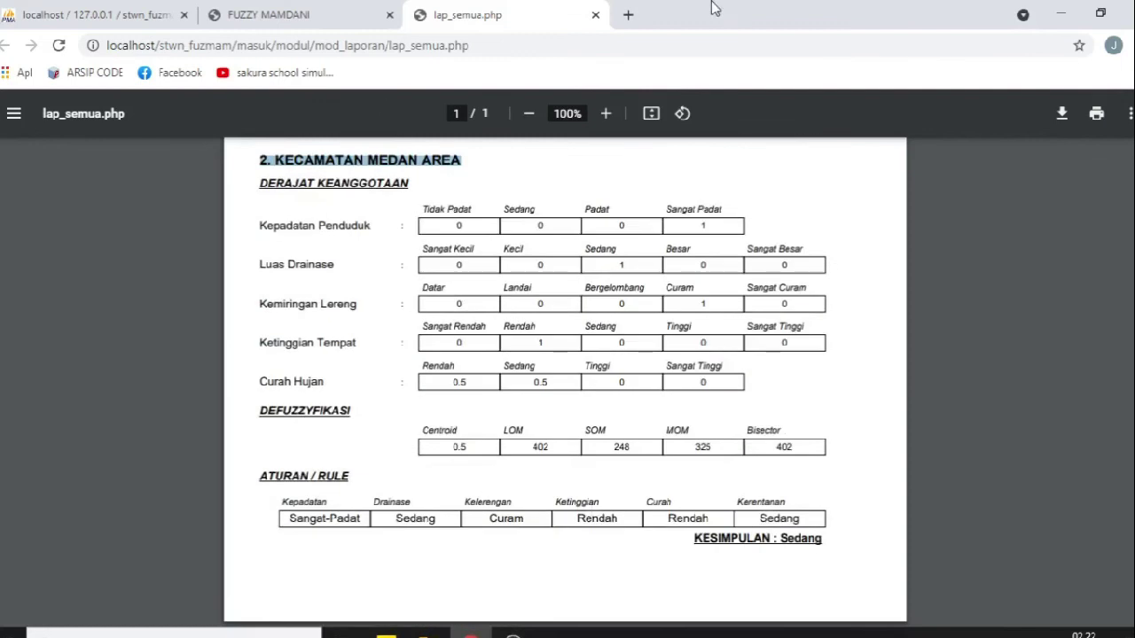
click(596, 15)
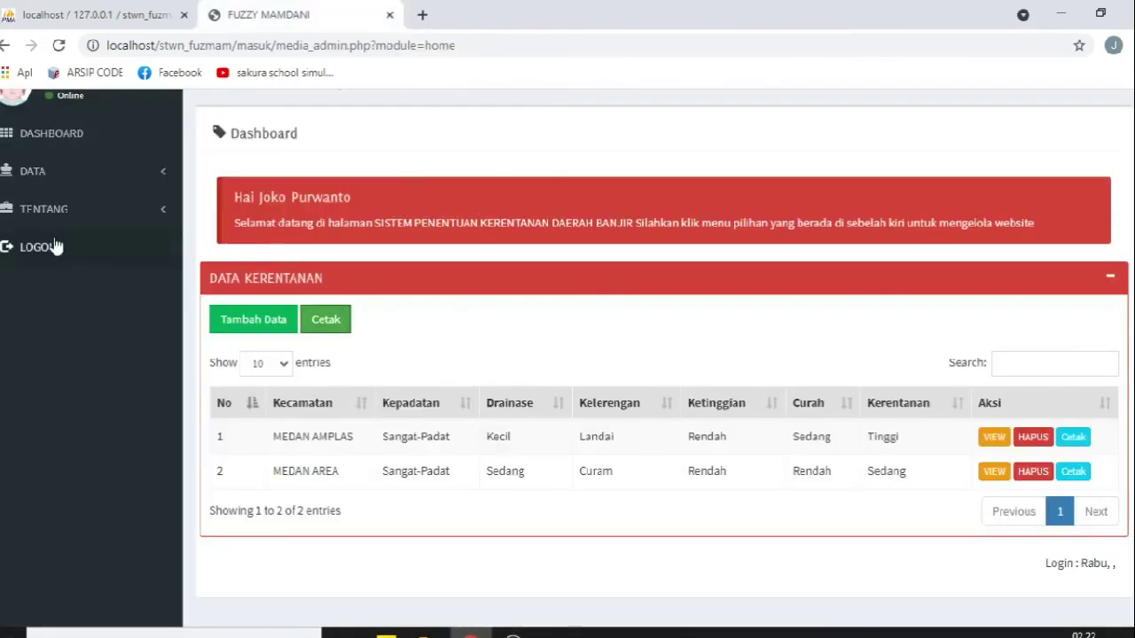
Step: Expand the sidebar's DATA menu to list its user, district, criteria and rule pages
scroll(567, 334, up, 2)
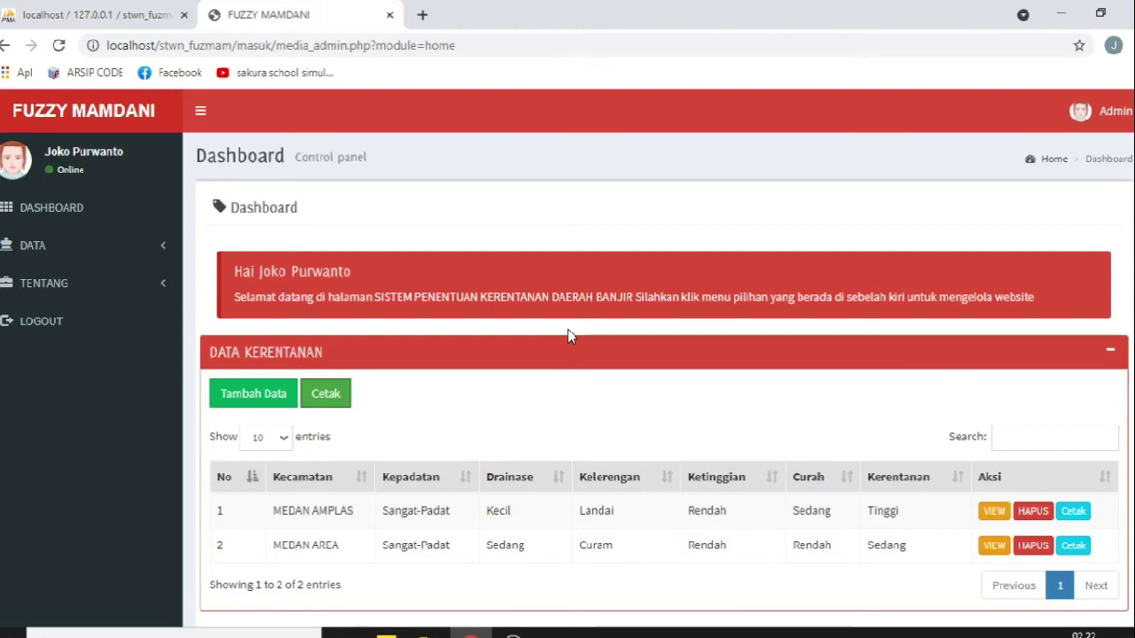
click(81, 245)
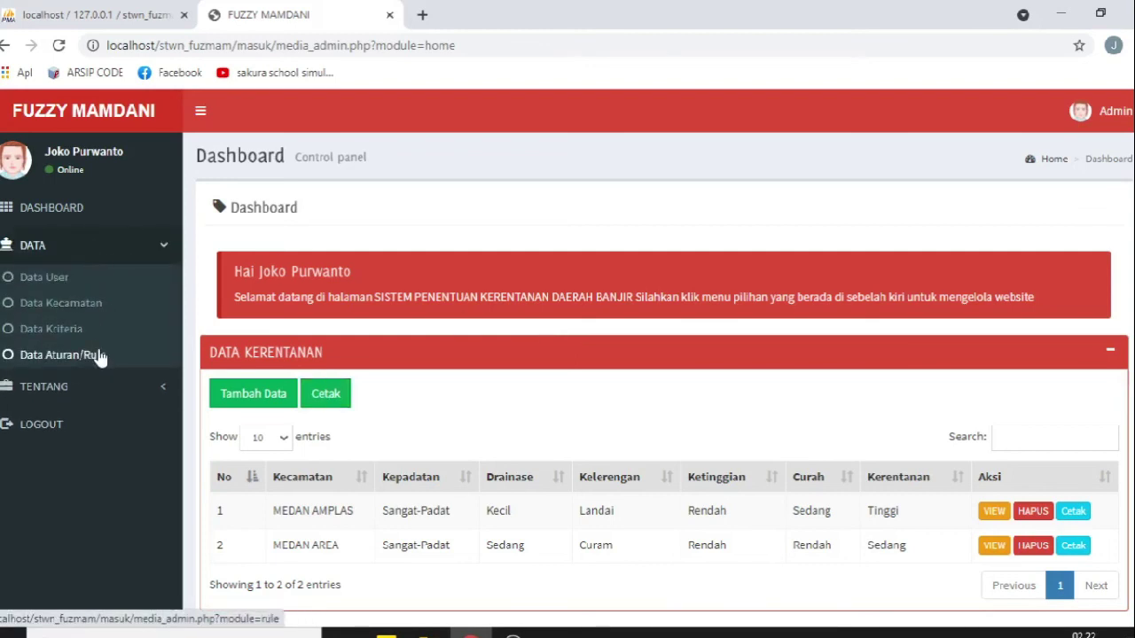